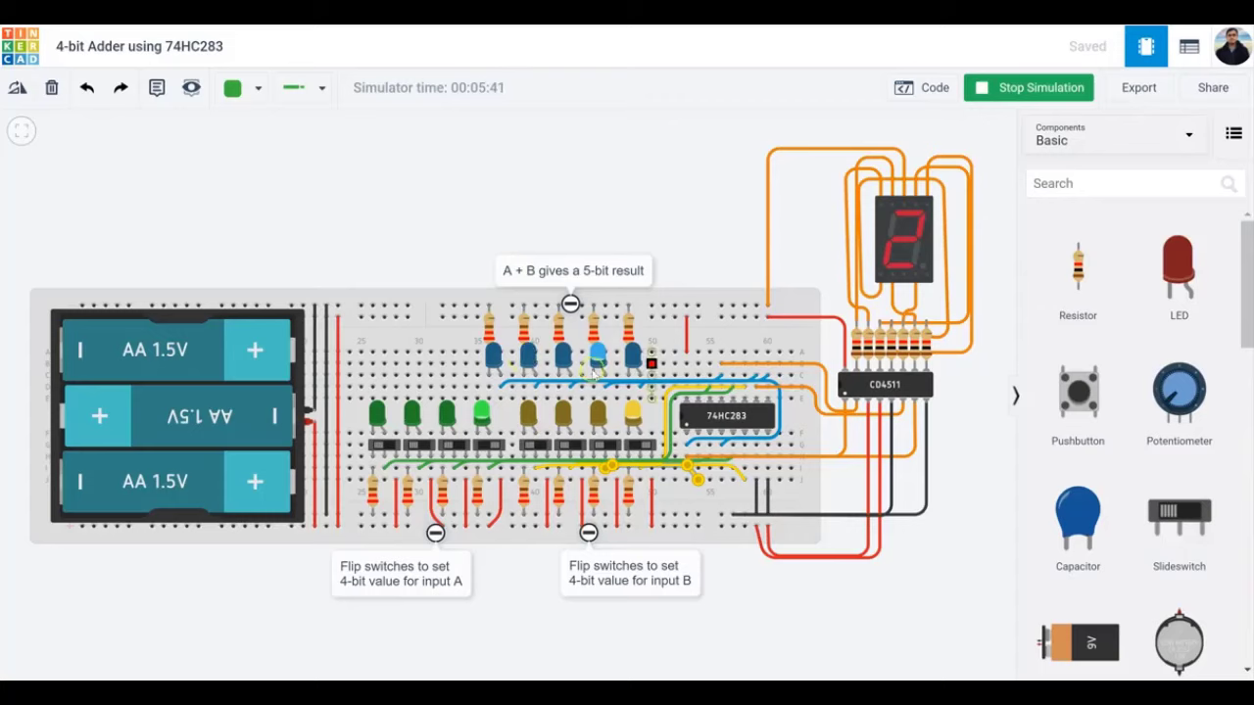
Examine the five blue LEDs that show the adder's 5-bit result, one after another.
{"action": "left_click", "coordinate": [495, 358]}
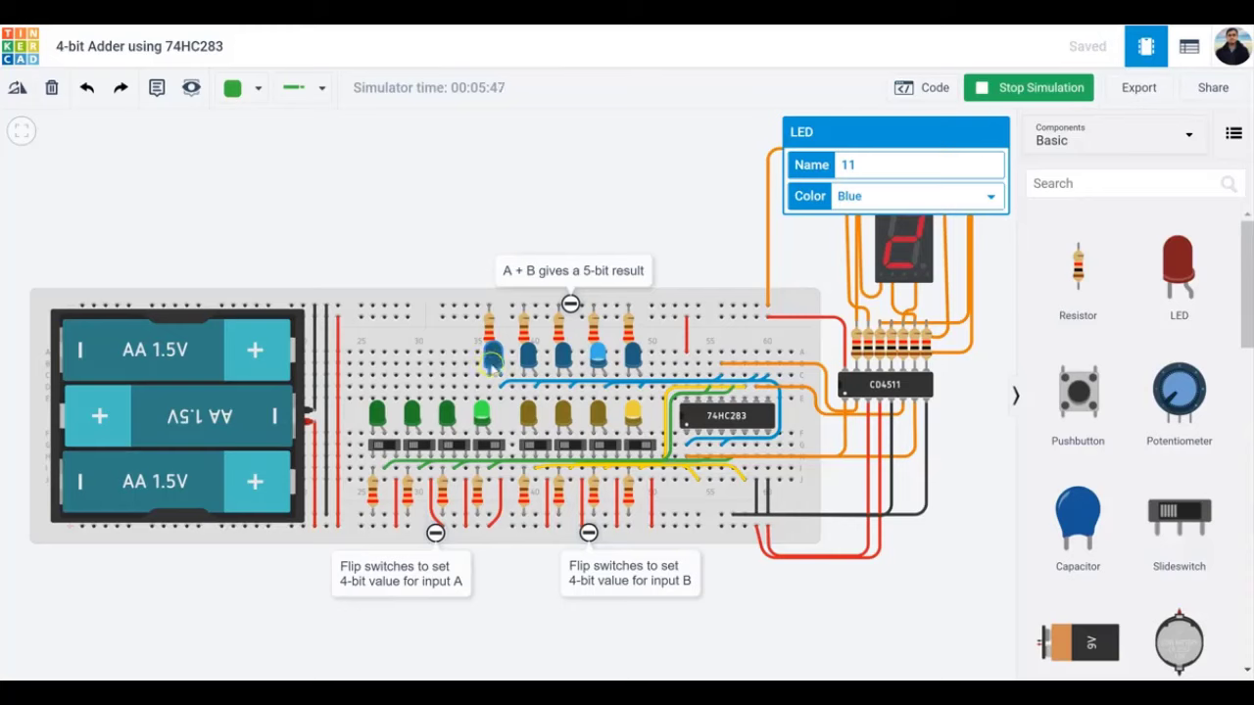
{"action": "left_click", "coordinate": [529, 357]}
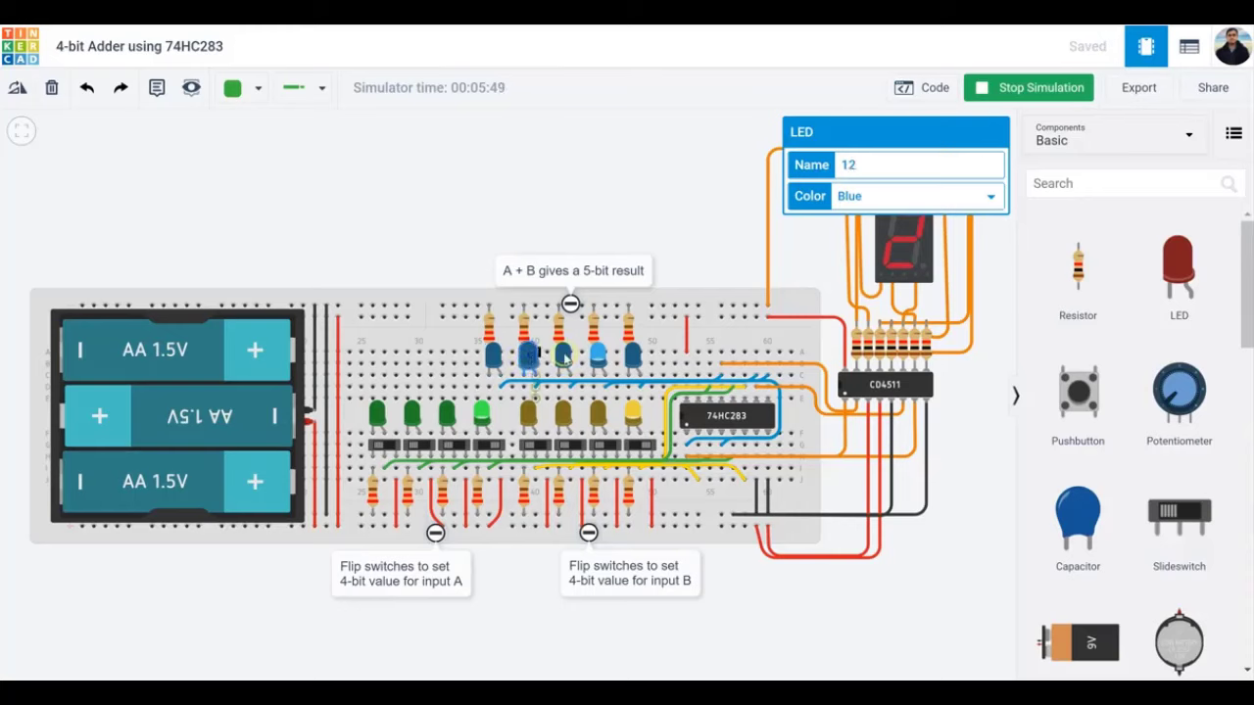
{"action": "left_click", "coordinate": [564, 357]}
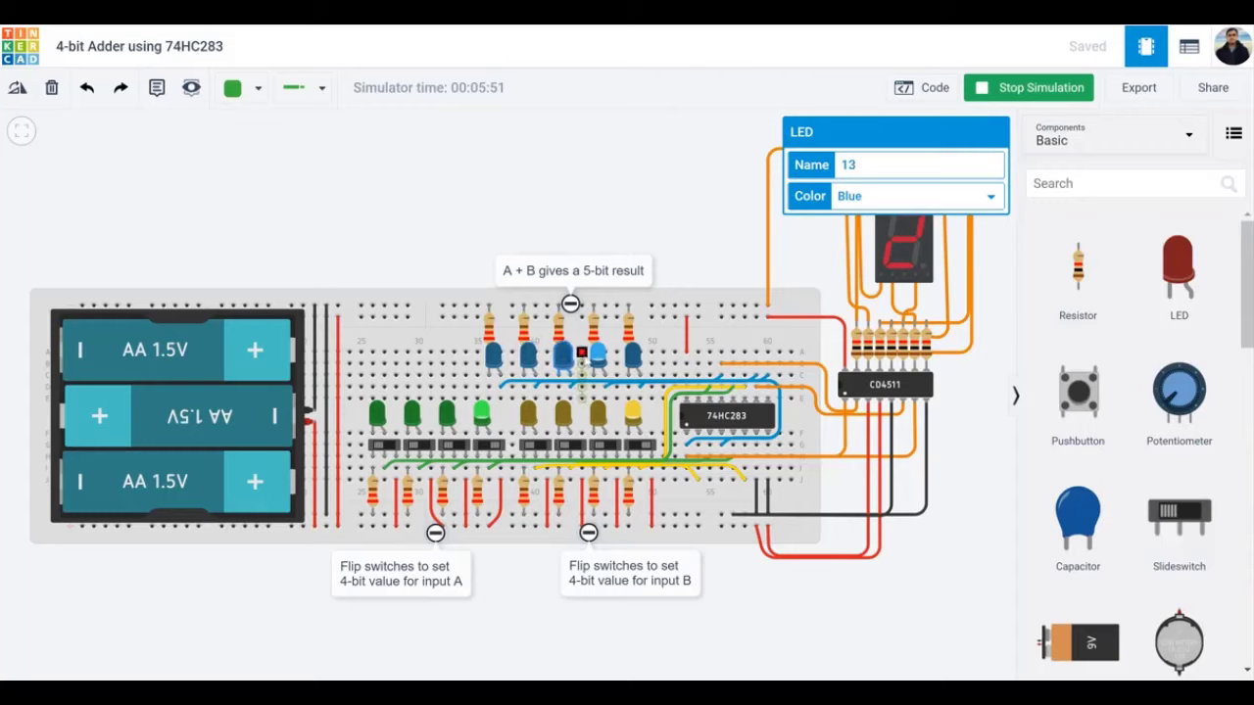
{"action": "left_click", "coordinate": [599, 355]}
{"action": "left_click", "coordinate": [634, 359]}
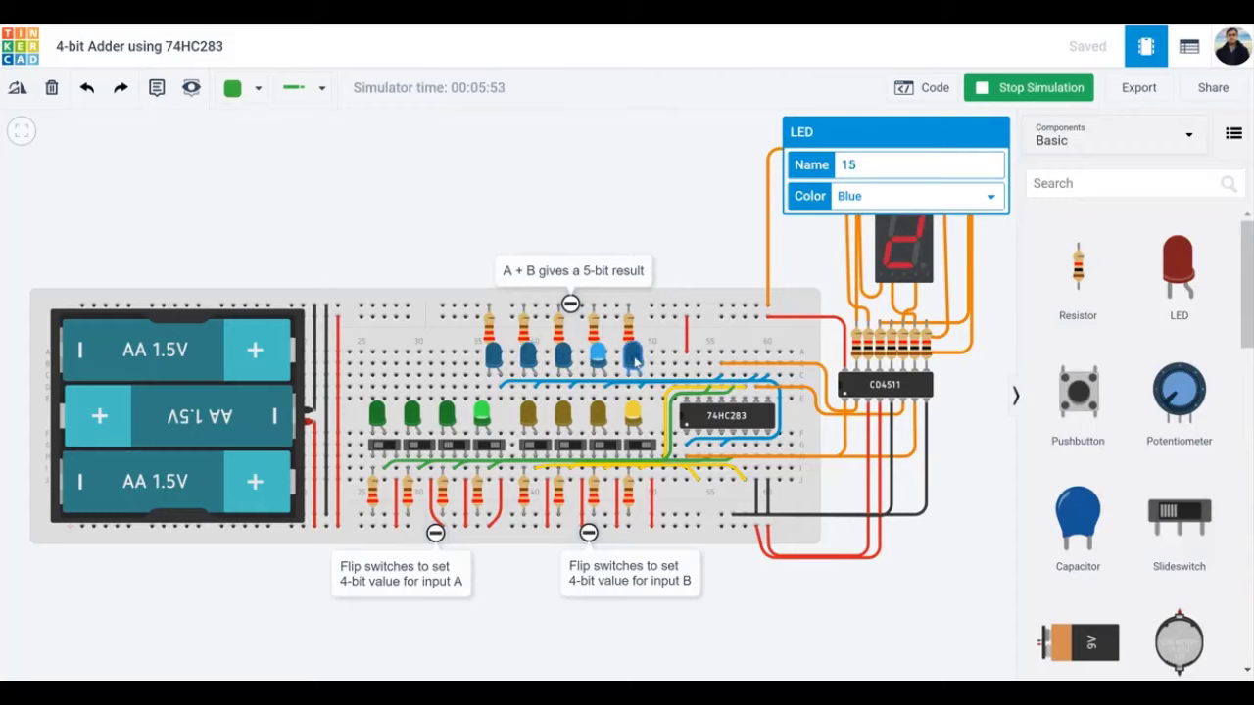
{"action": "left_click", "coordinate": [367, 211]}
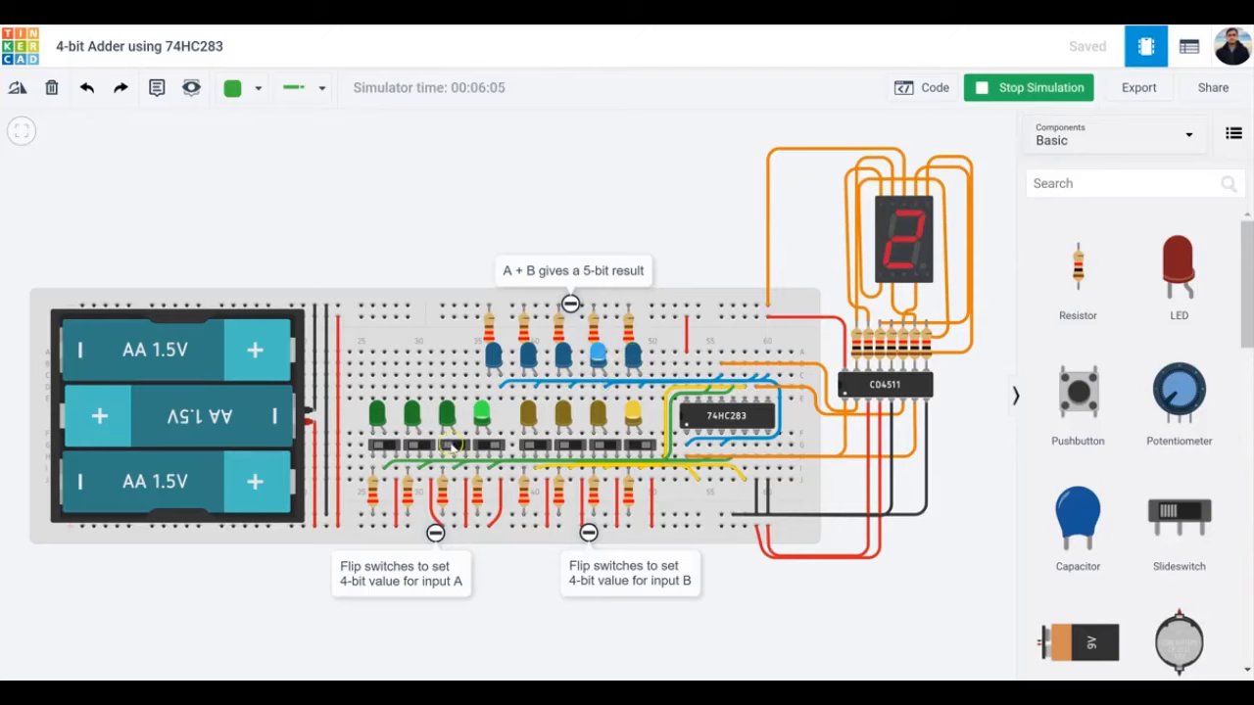
Flip the slide switches in the running simulation to set input A to 0111 and input B to 0010.
{"action": "left_click", "coordinate": [427, 448]}
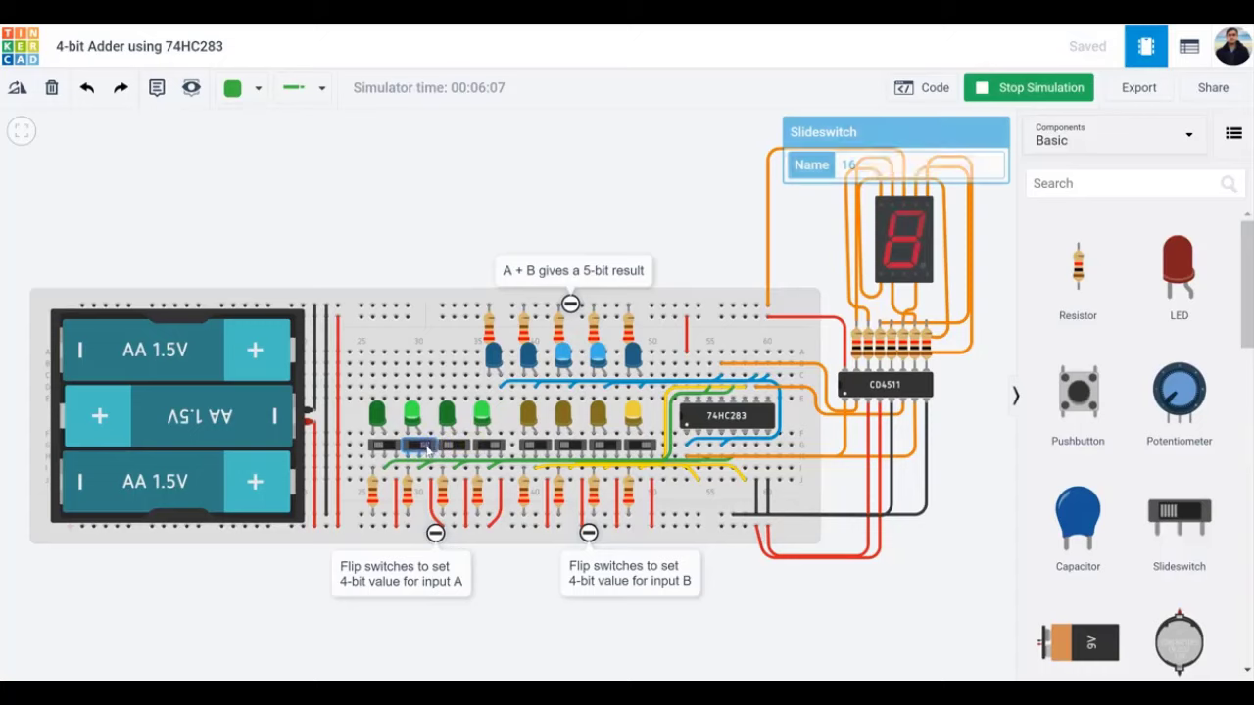
{"action": "left_click", "coordinate": [459, 448]}
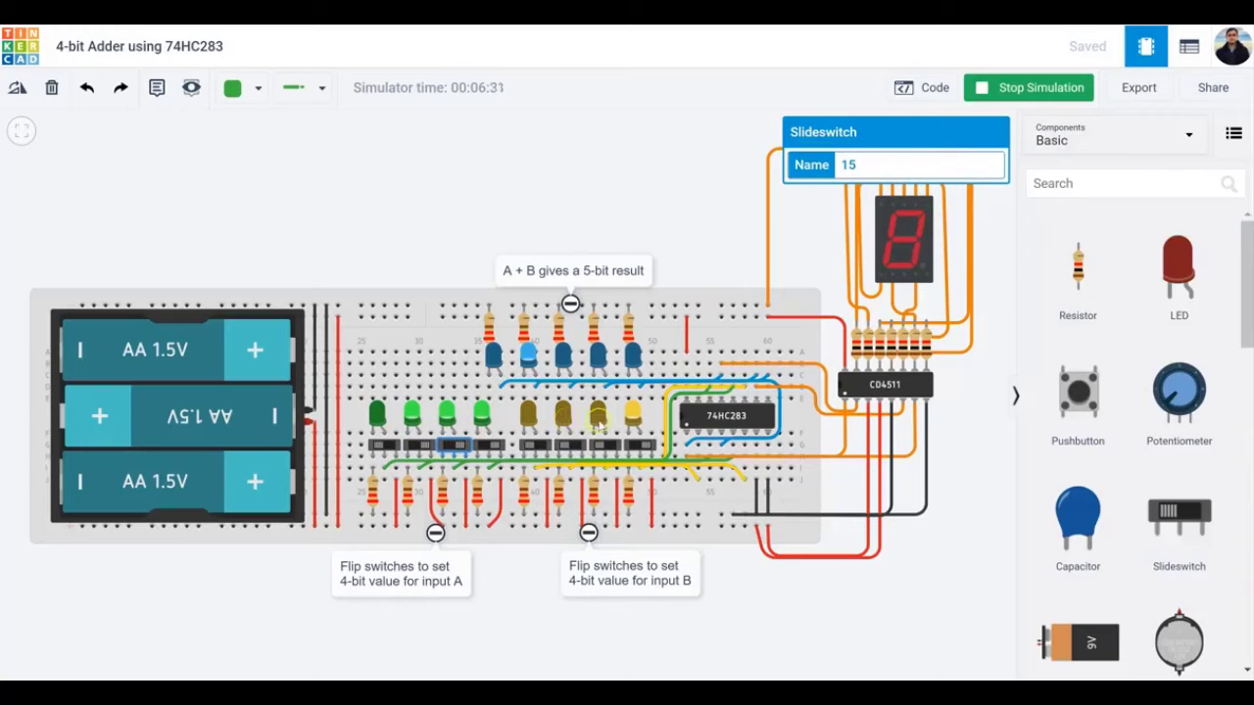
{"action": "left_click", "coordinate": [601, 419]}
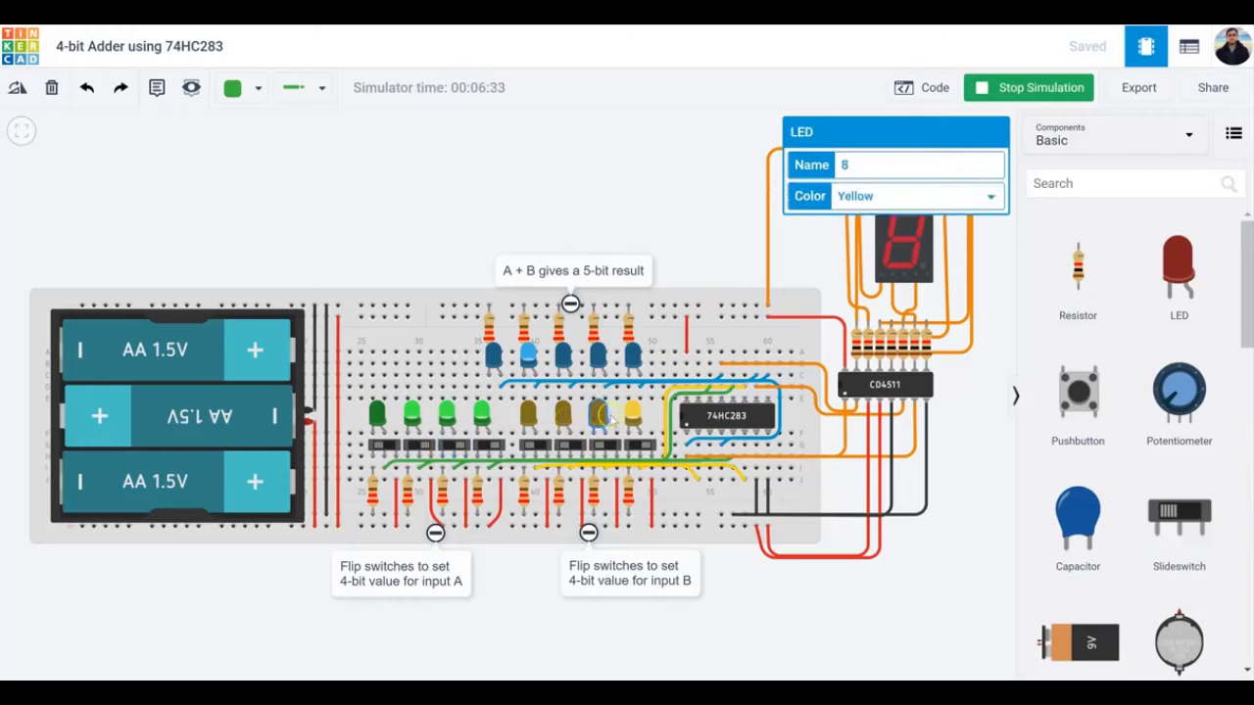
{"action": "left_click", "coordinate": [613, 446]}
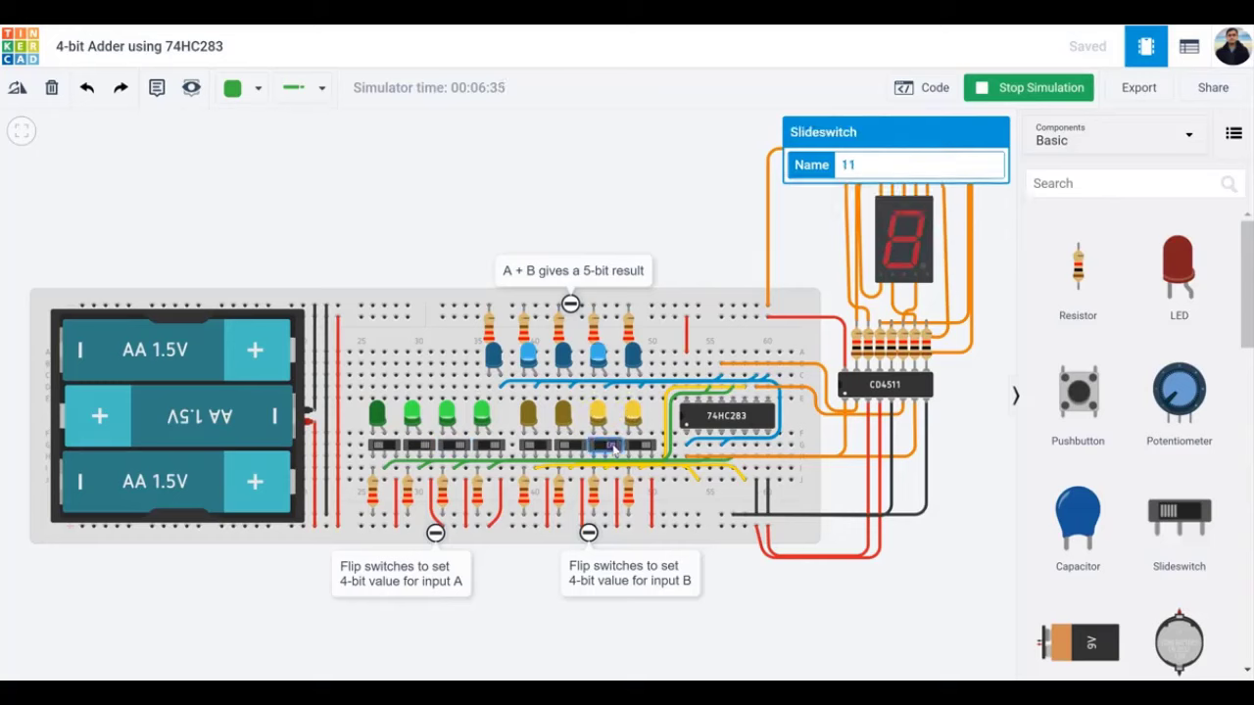
{"action": "left_click", "coordinate": [641, 447]}
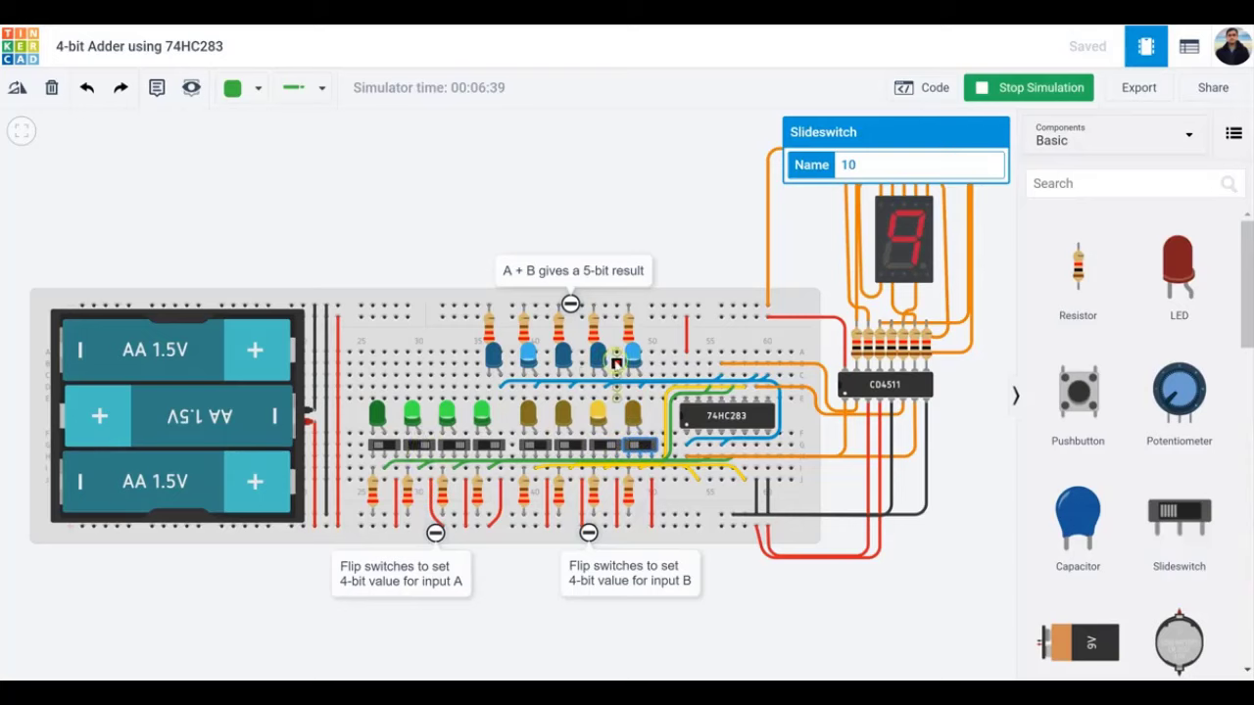
{"action": "left_click", "coordinate": [628, 185]}
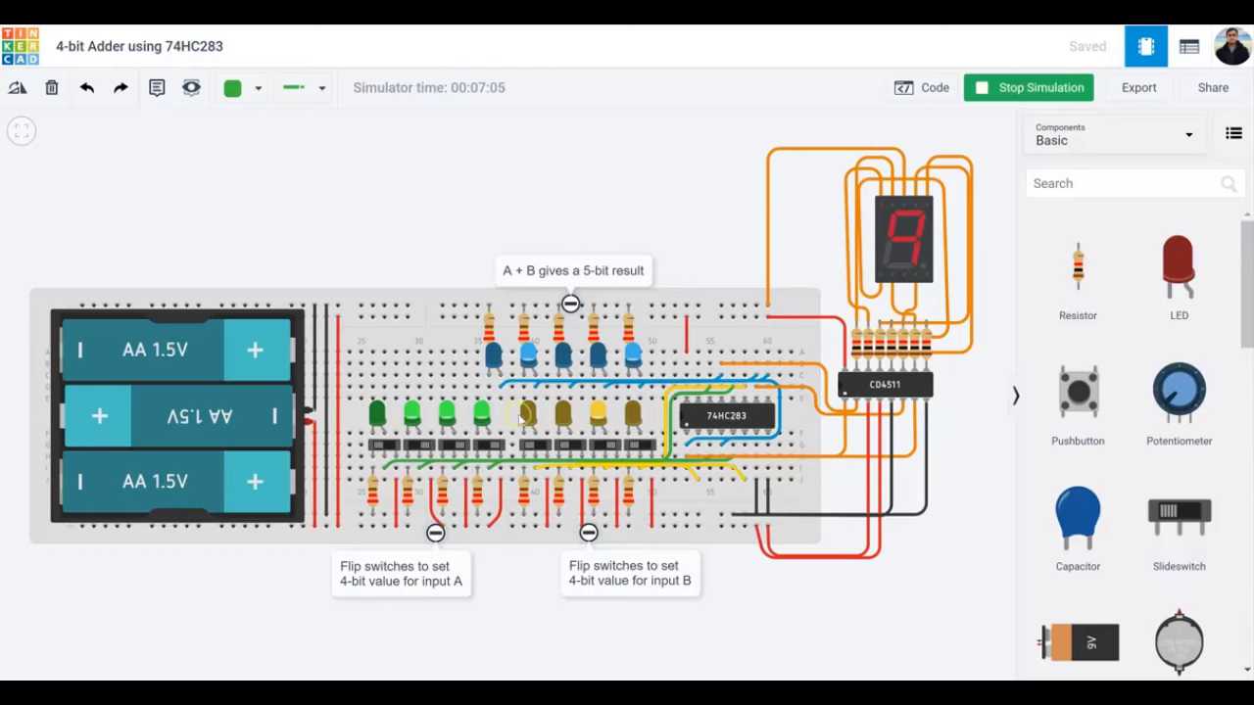
Flip the slide switches to set input A to 1111 and input B to 0111, and select the CD4511 chip.
{"action": "left_click", "coordinate": [563, 416]}
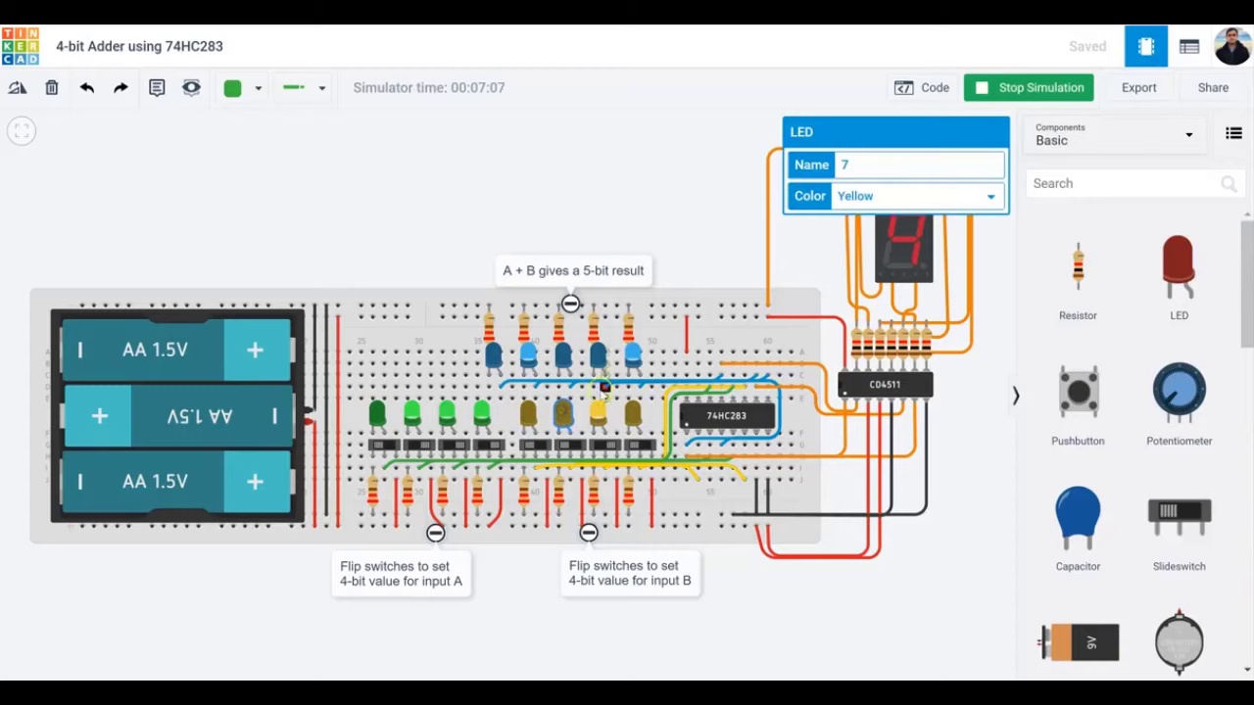
{"action": "left_click", "coordinate": [573, 451]}
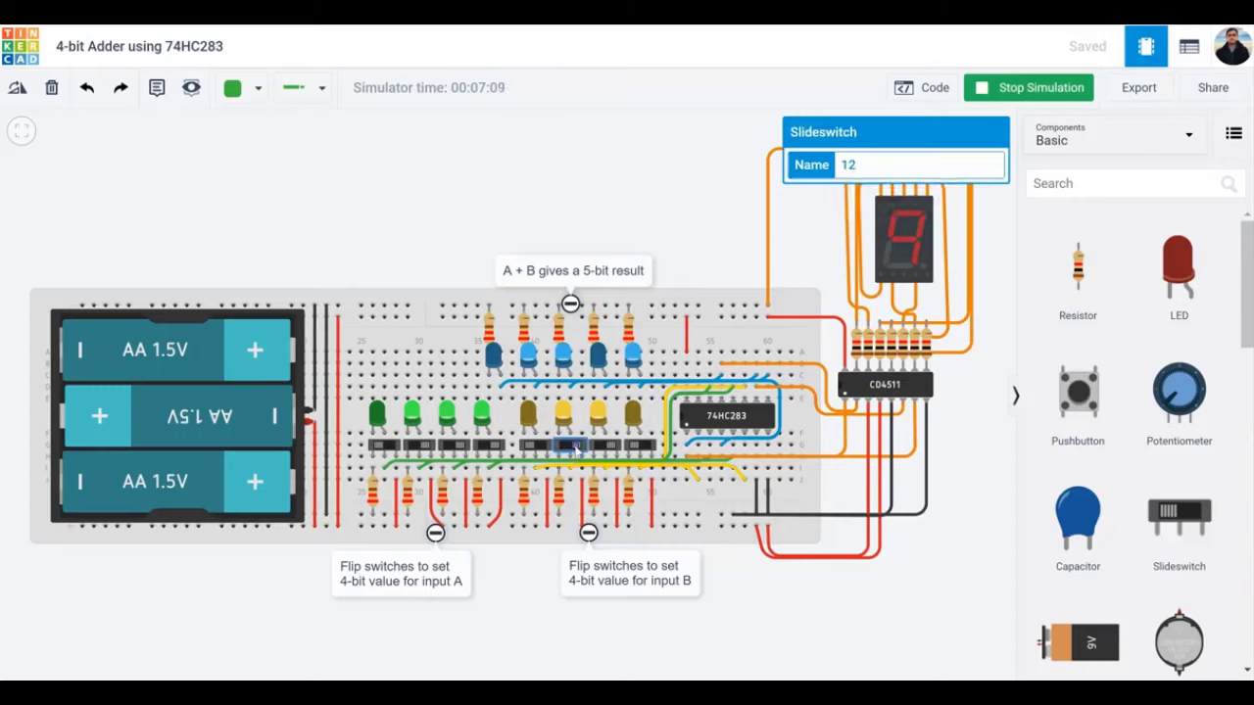
{"action": "left_click", "coordinate": [641, 447]}
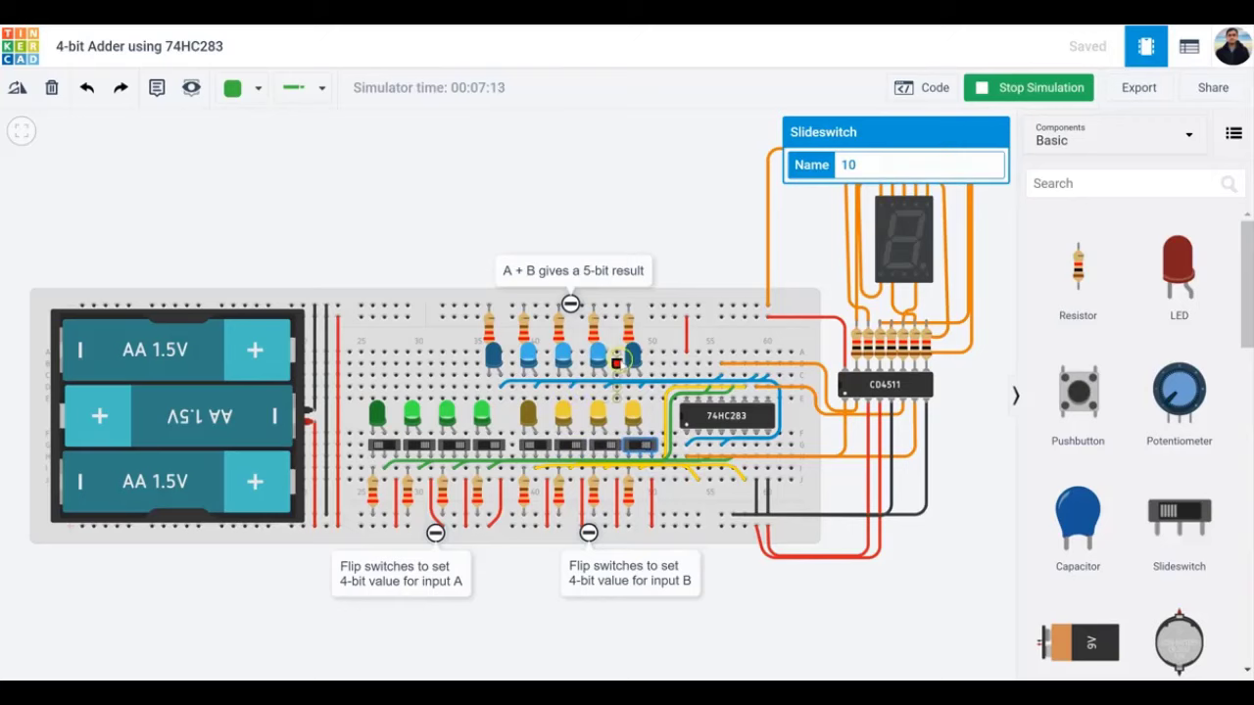
{"action": "left_click", "coordinate": [387, 446]}
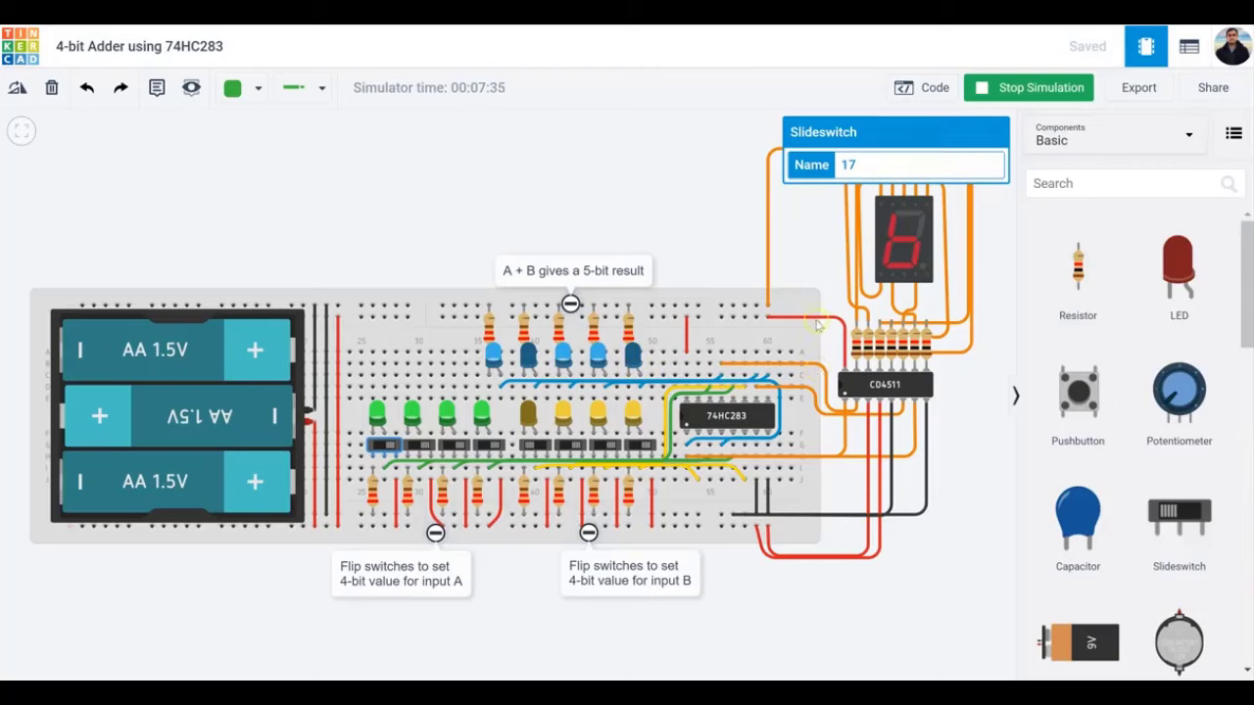
{"action": "left_click", "coordinate": [809, 663]}
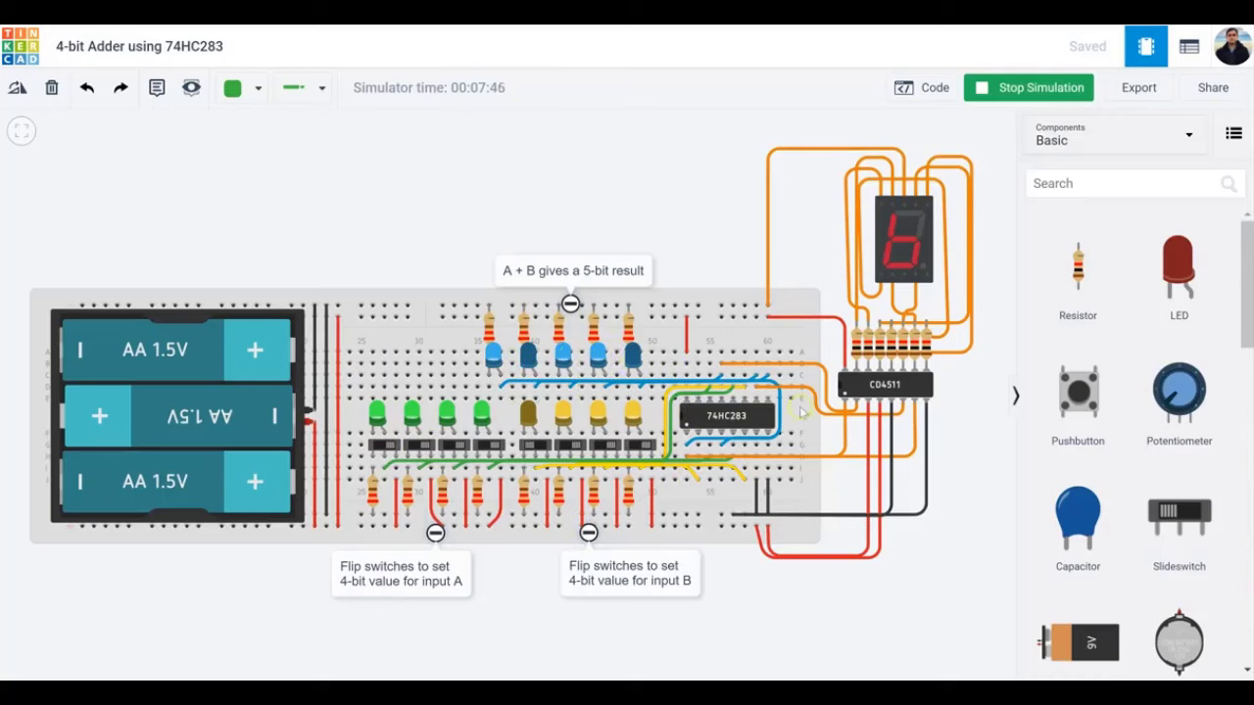
{"action": "left_click", "coordinate": [886, 391]}
Find the full-size Breadboard component and place one in the empty area below the existing adder circuit.
{"action": "left_click_drag", "start_coordinate": [748, 601], "coordinate": [568, 279]}
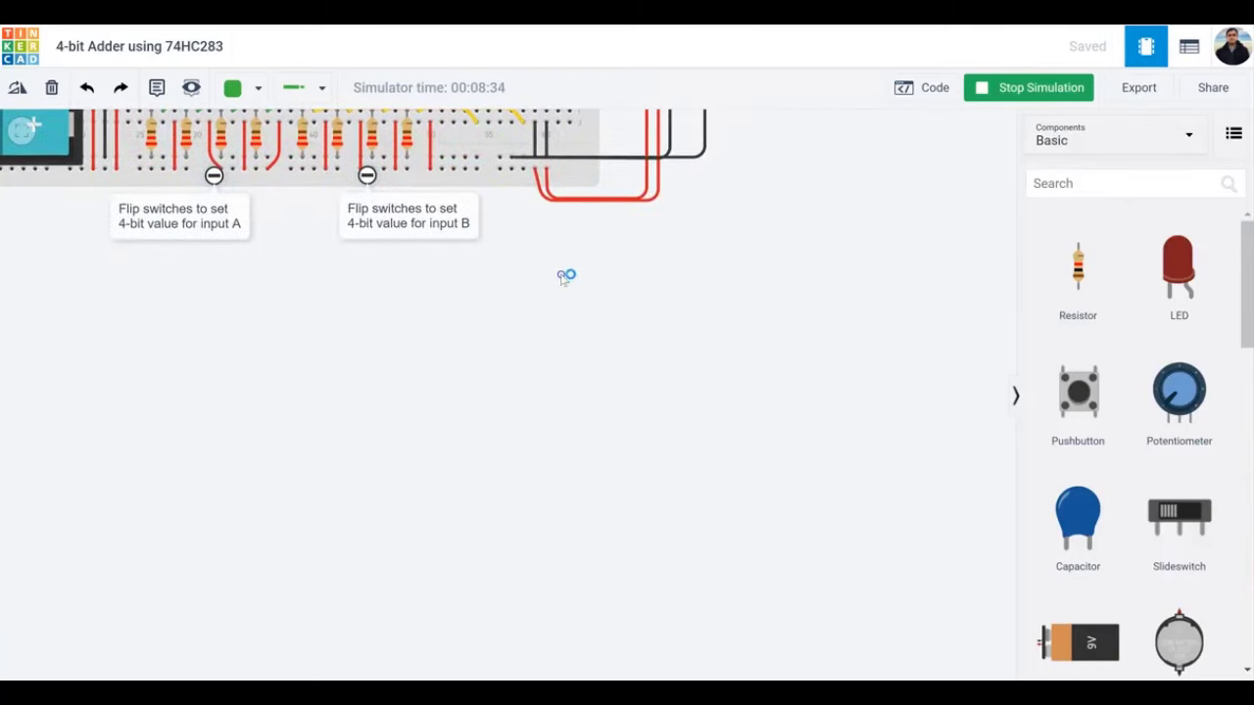
{"action": "left_click", "coordinate": [1178, 185]}
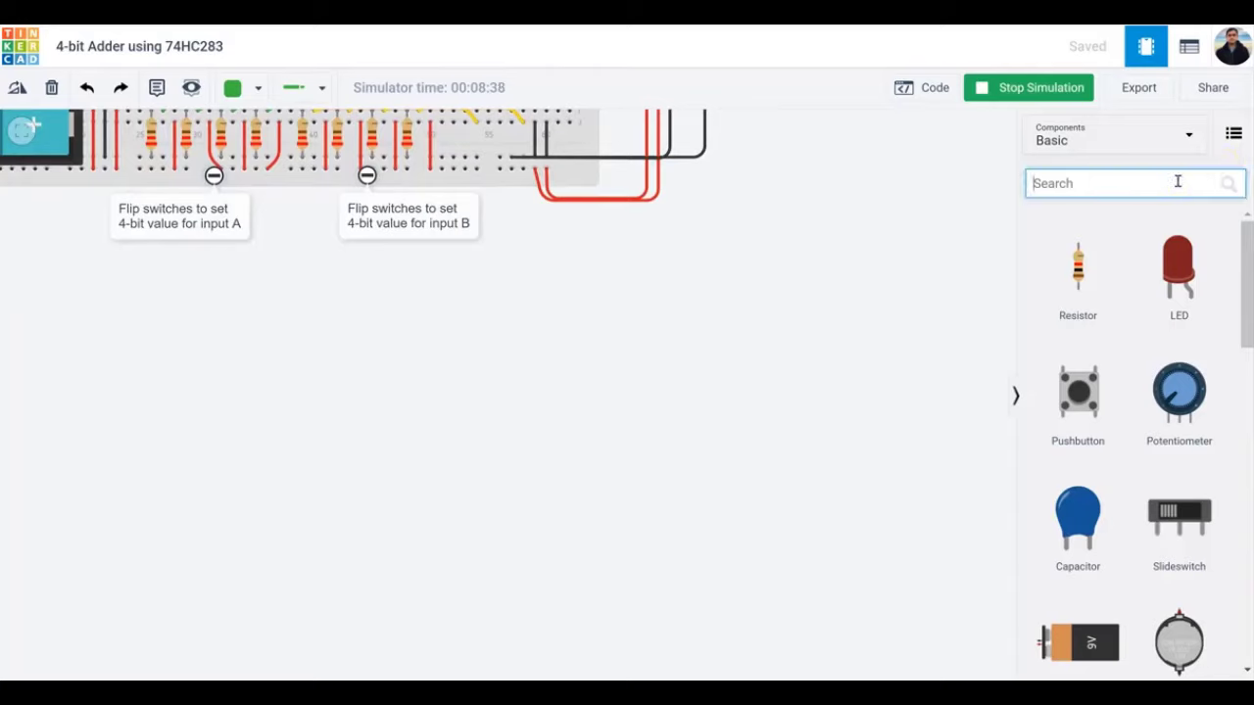
{"action": "type", "text": "brea"}
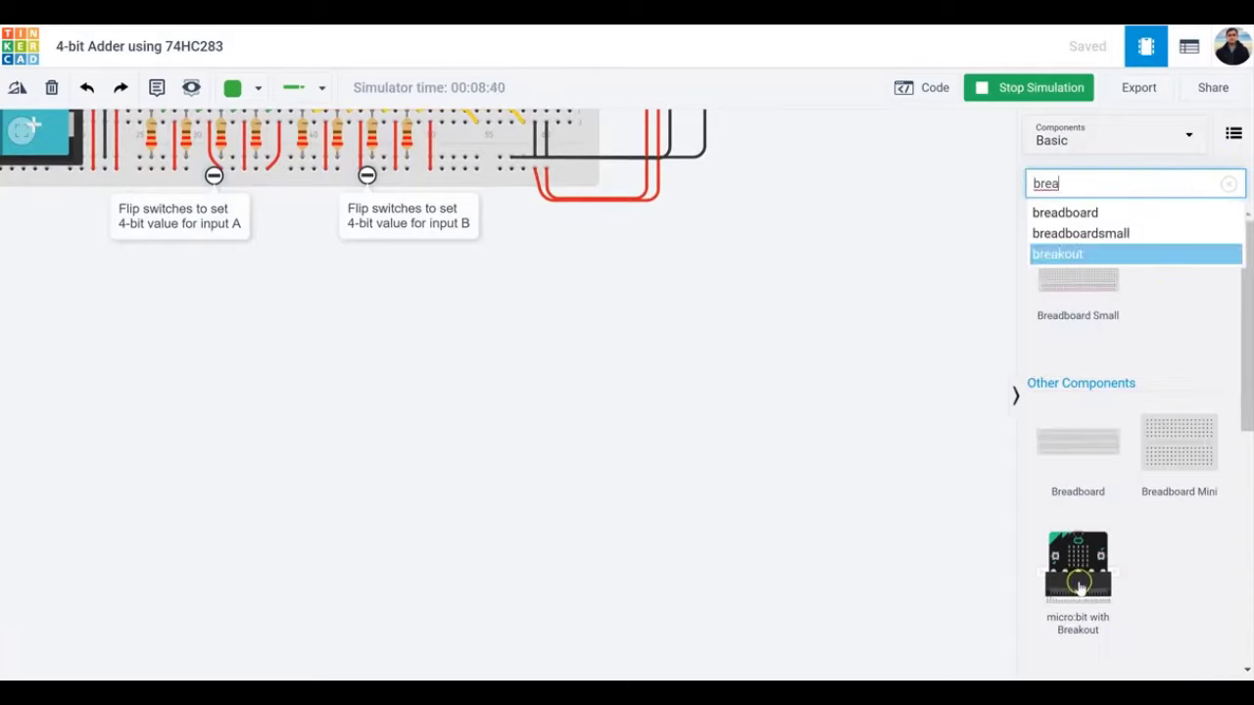
{"action": "left_click_drag", "start_coordinate": [1092, 461], "coordinate": [532, 481]}
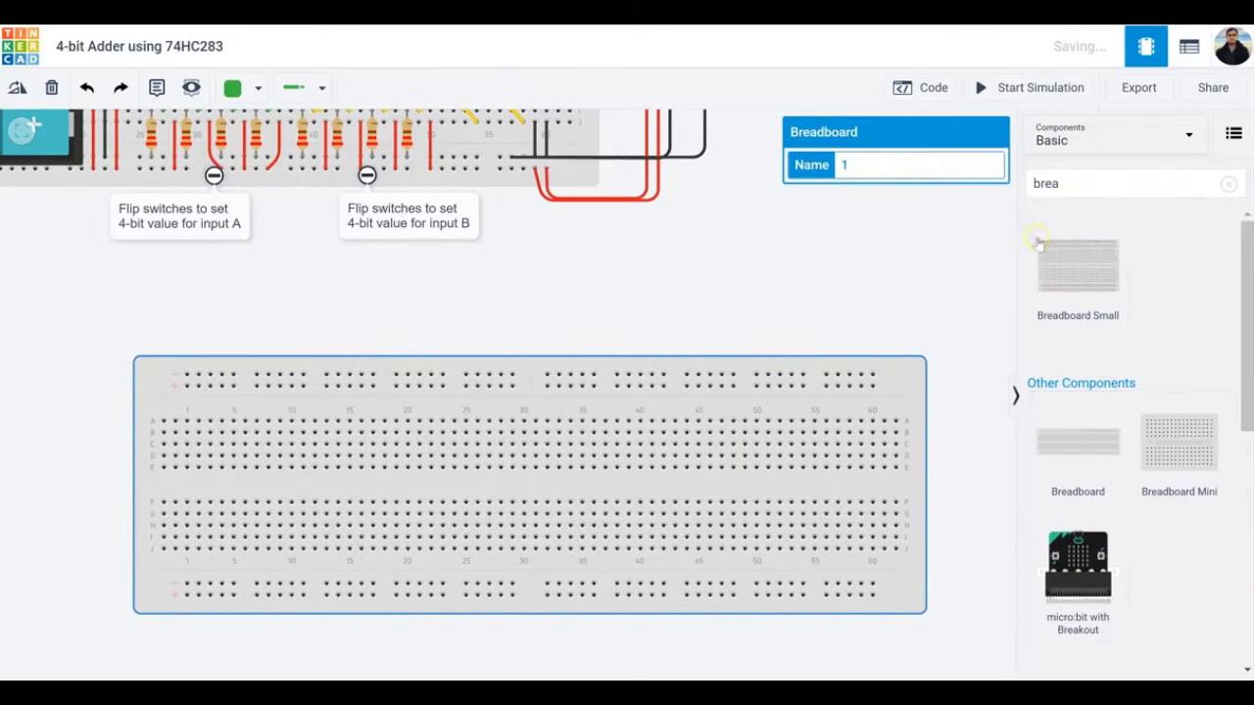
Add a 1.5V Battery beside the existing parts on the new breadboard and set its count to 3 batteries.
{"action": "left_click", "coordinate": [1229, 184]}
{"action": "left_click", "coordinate": [1169, 189]}
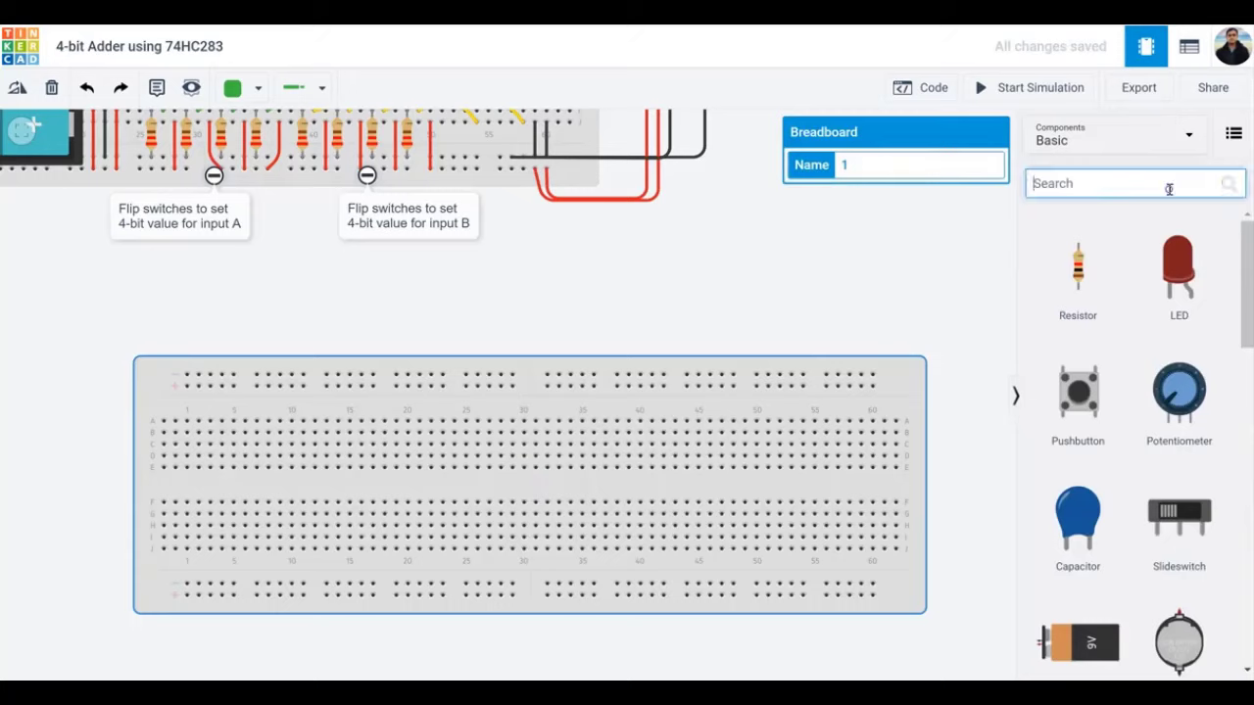
{"action": "type", "text": "batter"}
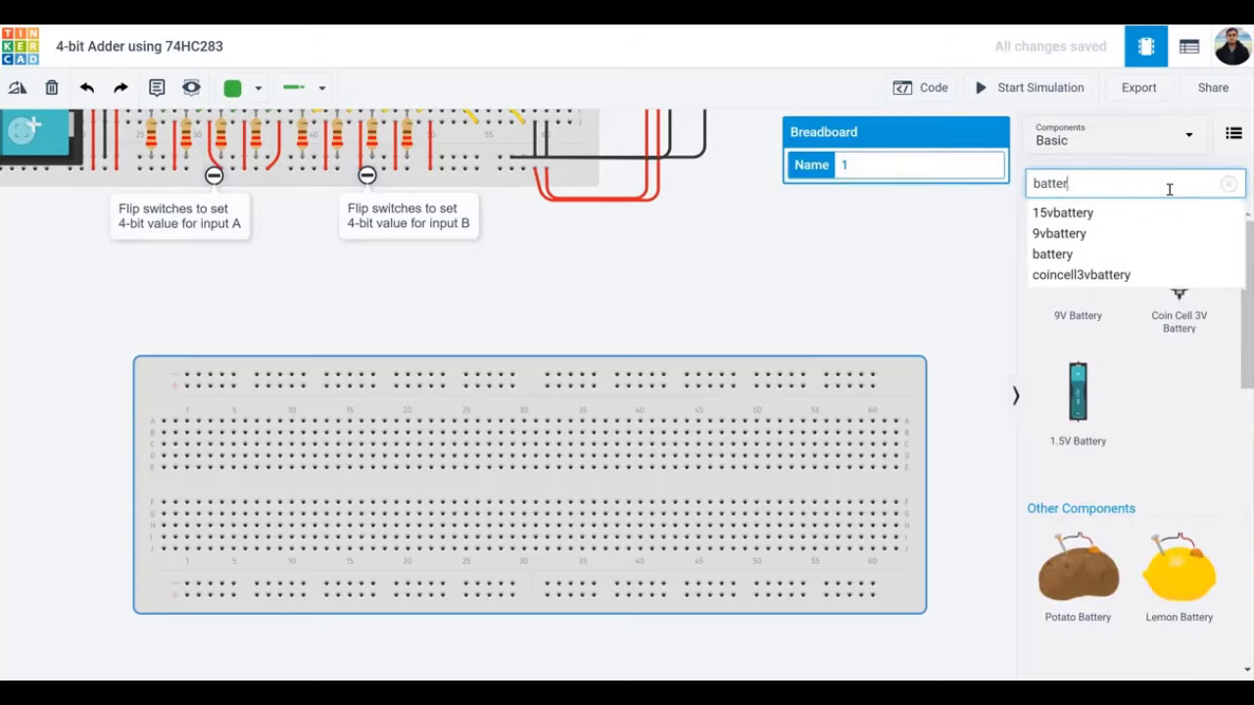
{"action": "type", "text": "y"}
{"action": "left_click_drag", "start_coordinate": [1096, 399], "coordinate": [748, 293]}
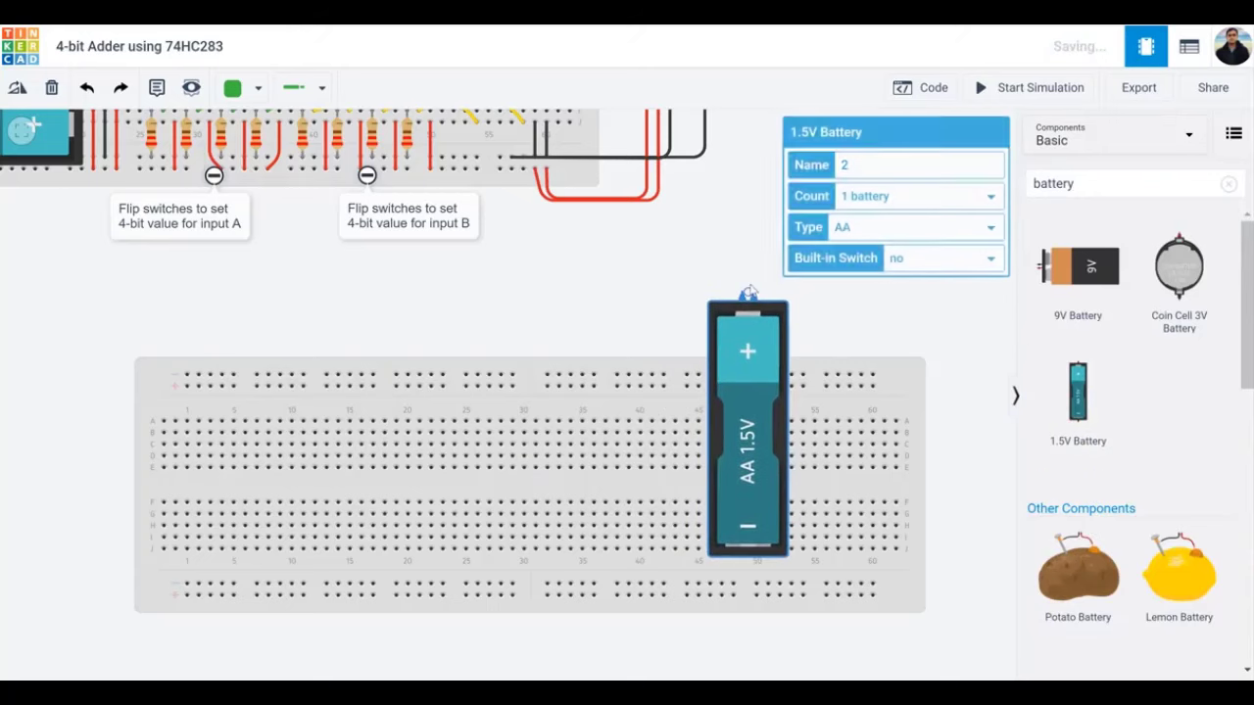
{"action": "left_click", "coordinate": [988, 196]}
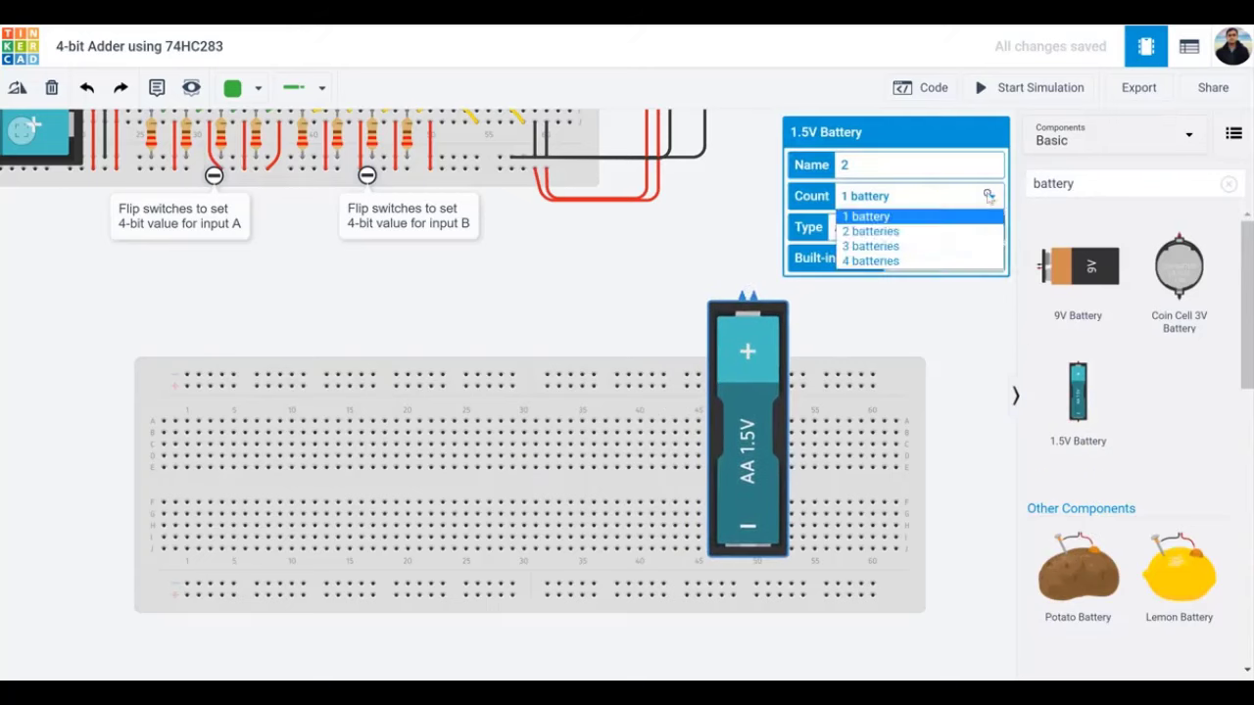
{"action": "left_click", "coordinate": [954, 246]}
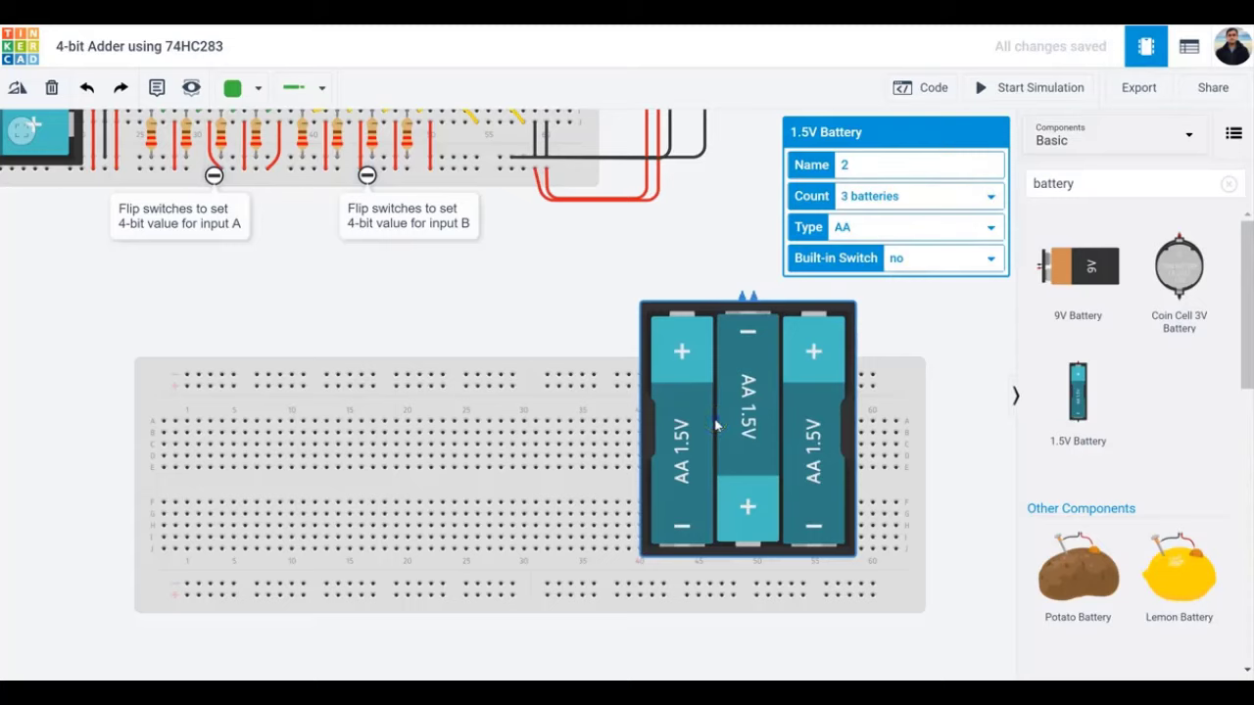
Rotate the battery pack so its terminals face right and move it over the left end of the new breadboard.
{"action": "key", "text": "r"}
{"action": "key", "text": "r"}
{"action": "key", "text": "r"}
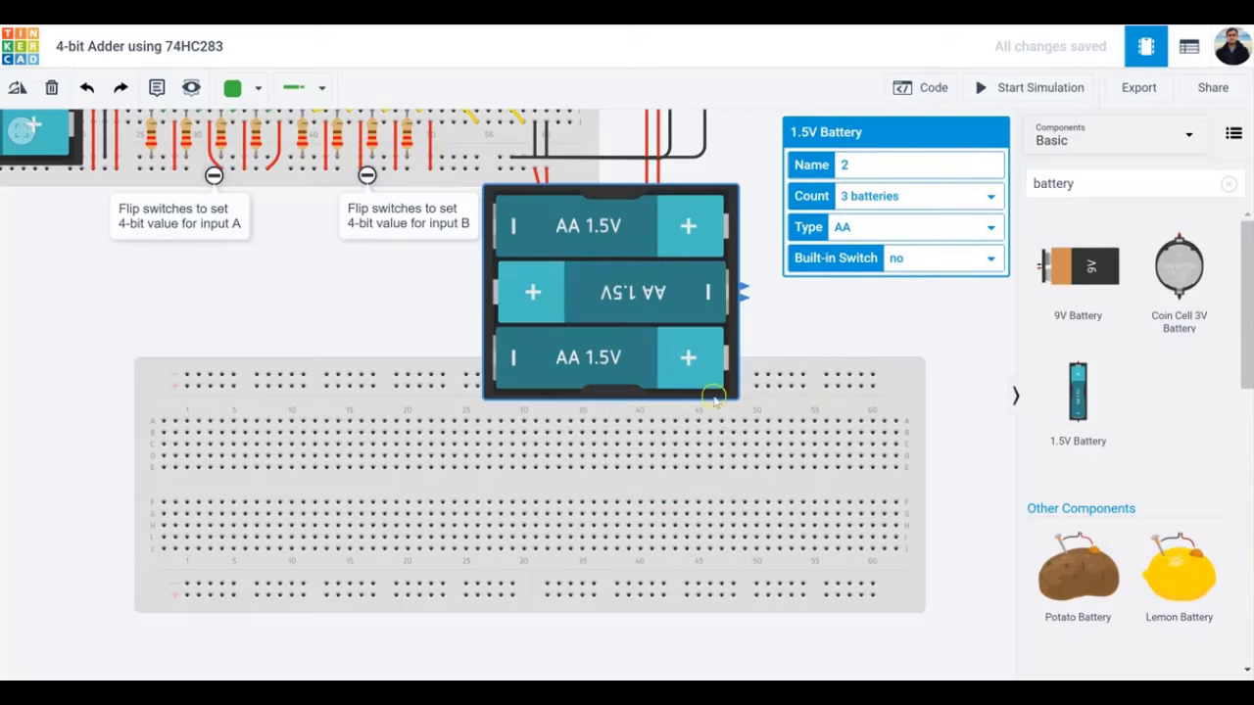
{"action": "left_click_drag", "start_coordinate": [627, 302], "coordinate": [199, 490]}
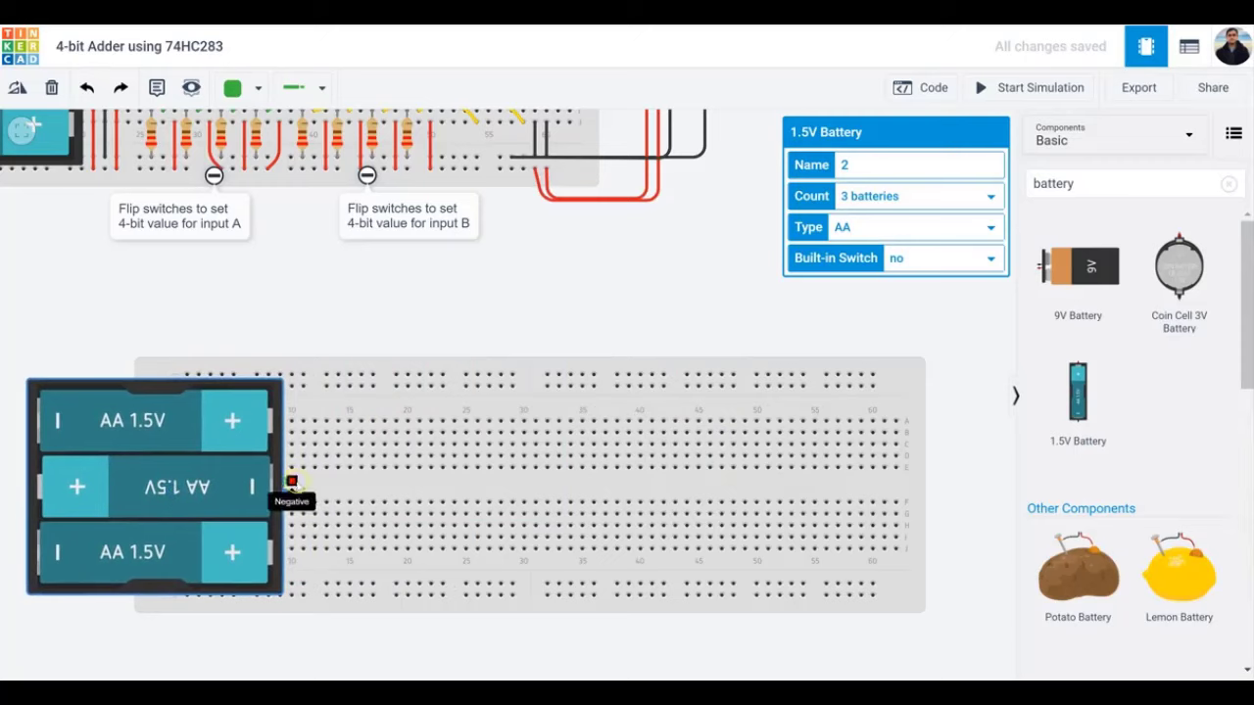
Wire the battery's positive terminal to the breadboard's lower positive rail and its negative terminal to the upper negative rail.
{"action": "left_click", "coordinate": [294, 482]}
{"action": "left_click", "coordinate": [290, 491]}
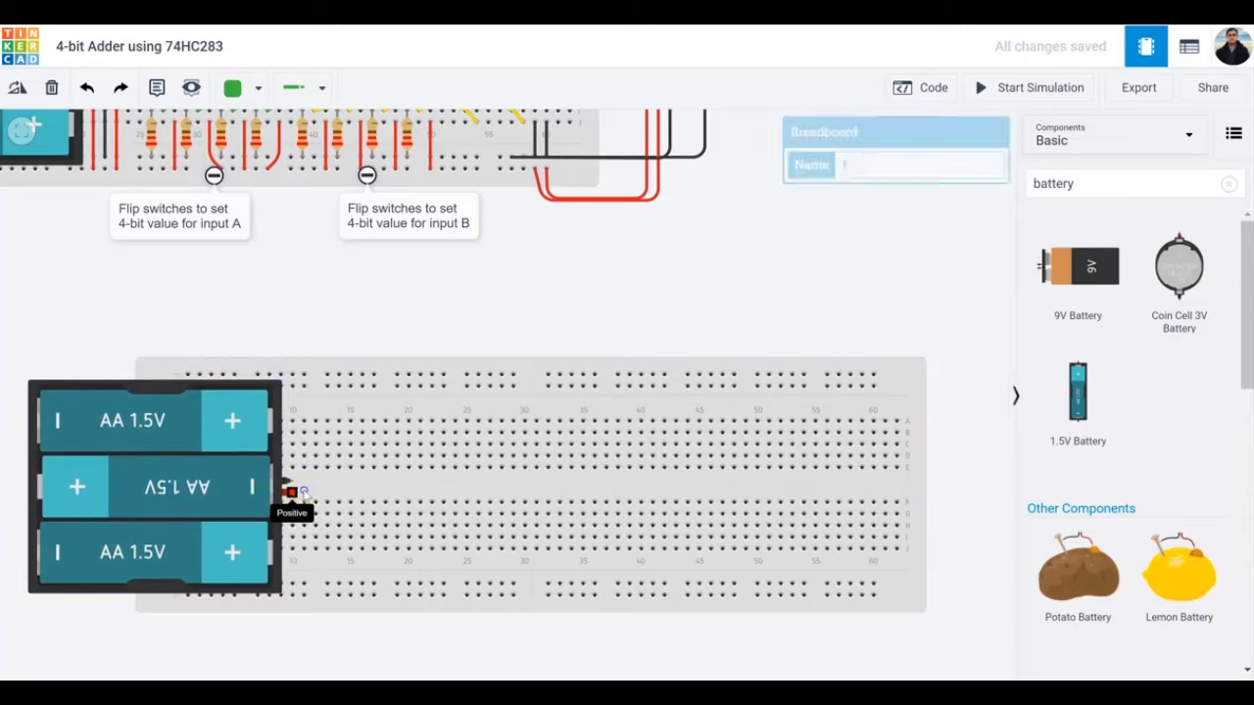
{"action": "left_click", "coordinate": [300, 592]}
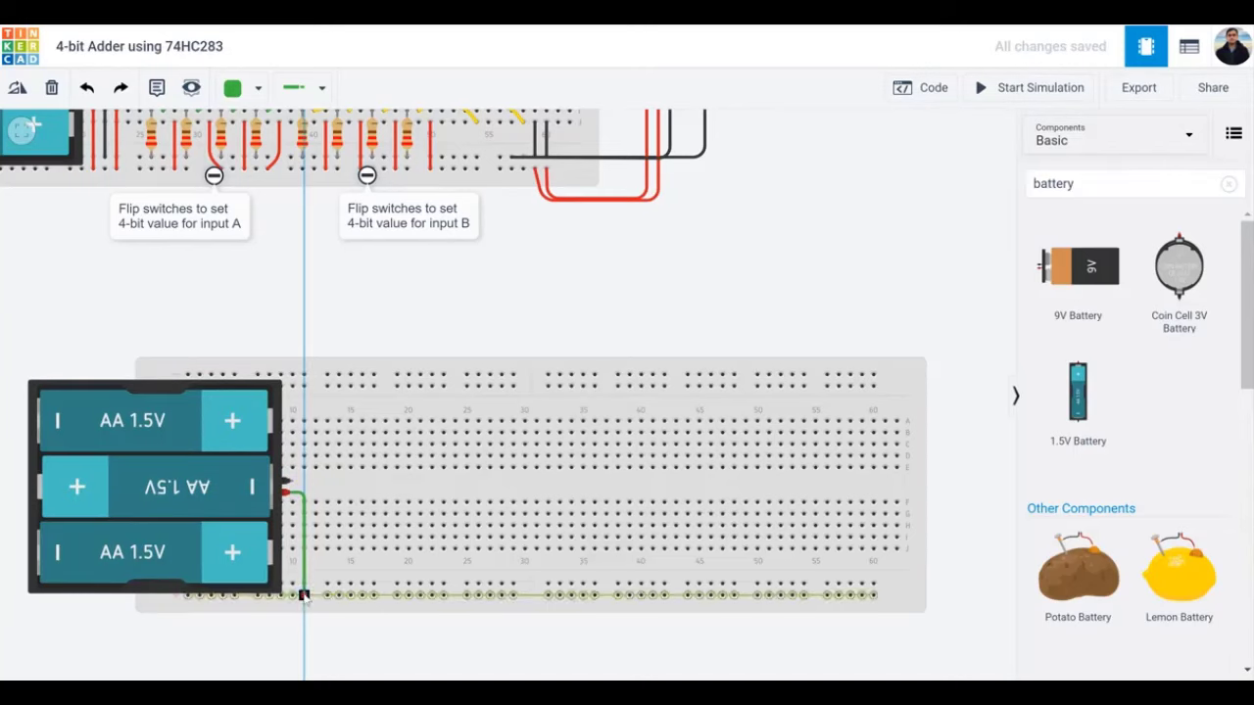
{"action": "left_click", "coordinate": [303, 485]}
{"action": "left_click", "coordinate": [304, 375]}
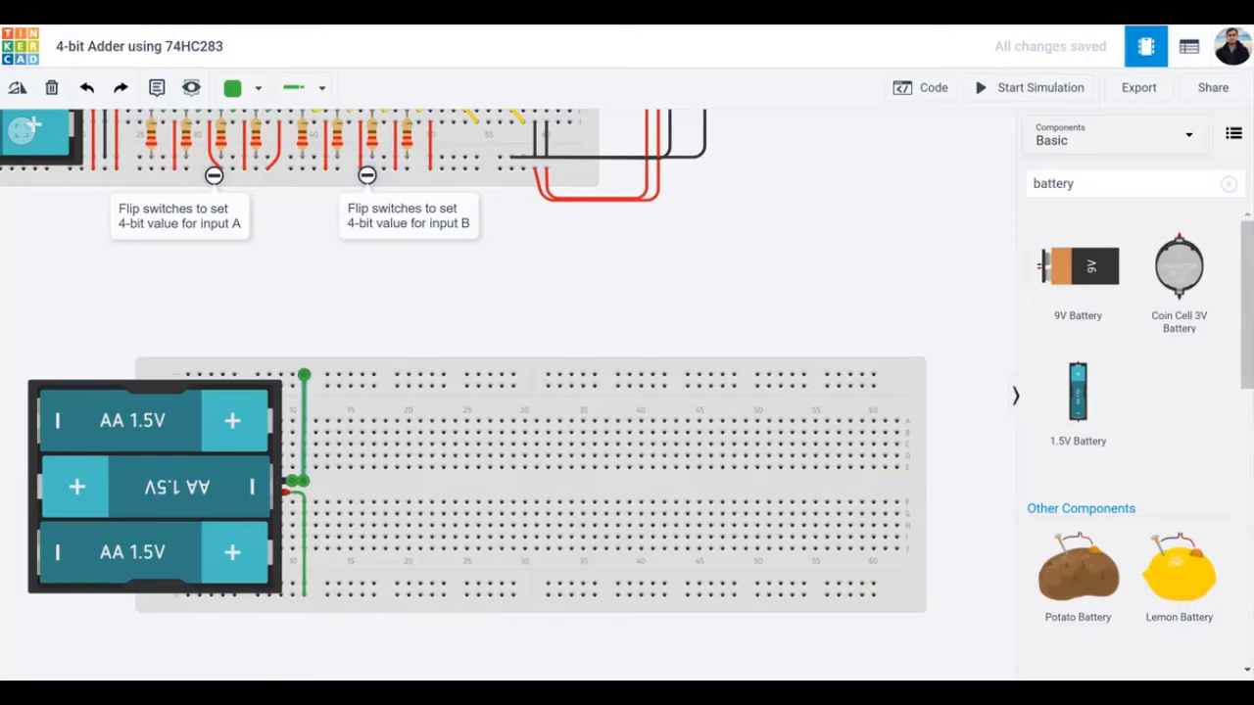
Color the battery's negative wire black and its positive wire red.
{"action": "left_click", "coordinate": [236, 87]}
{"action": "left_click", "coordinate": [250, 144]}
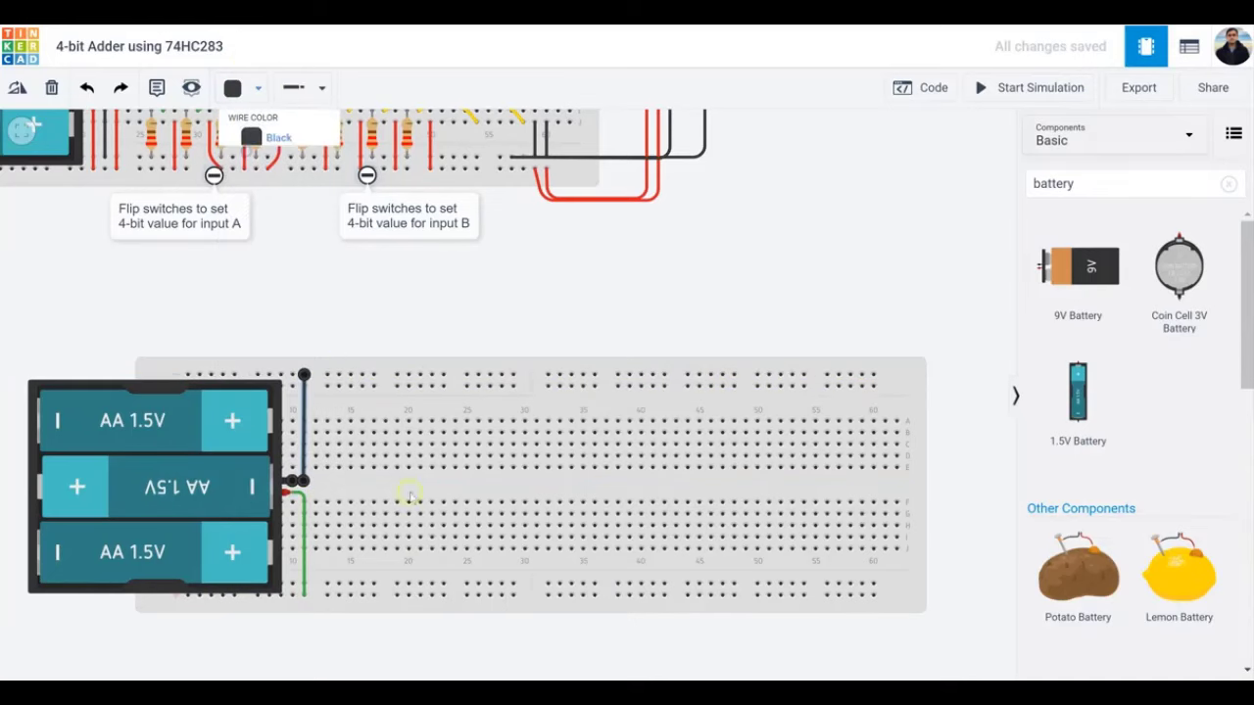
{"action": "left_click", "coordinate": [304, 541]}
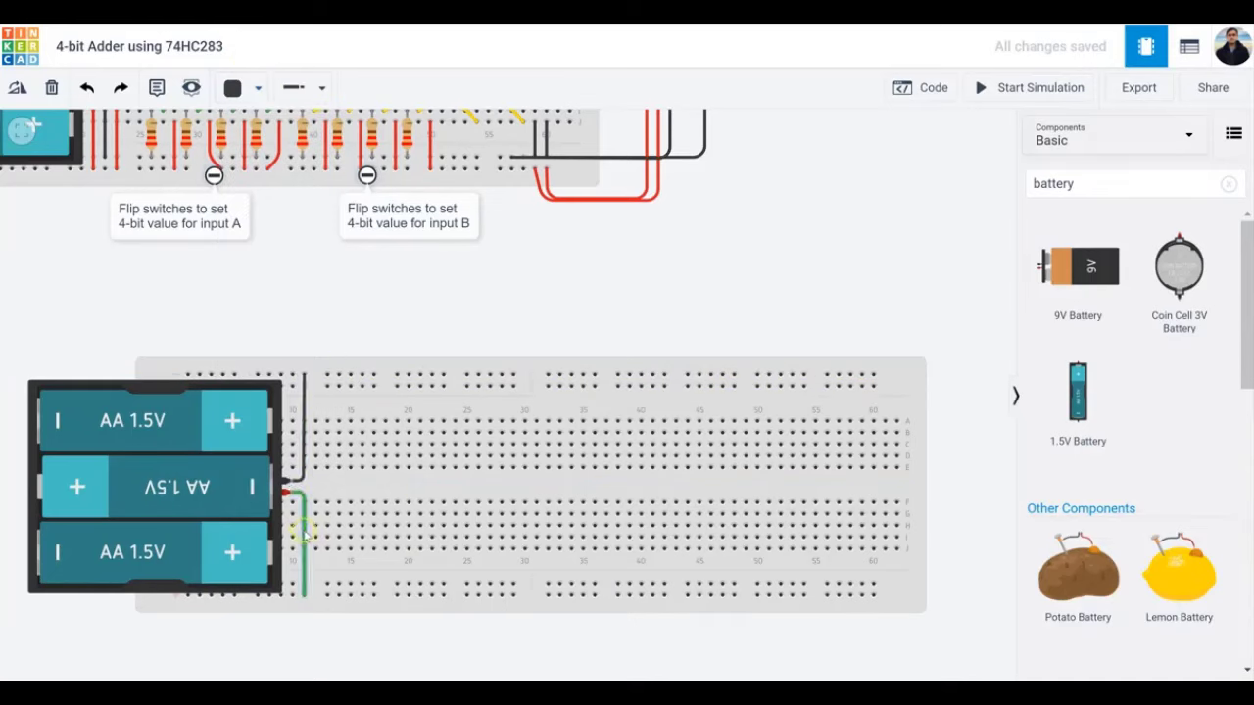
{"action": "left_click", "coordinate": [236, 88]}
{"action": "left_click", "coordinate": [273, 176]}
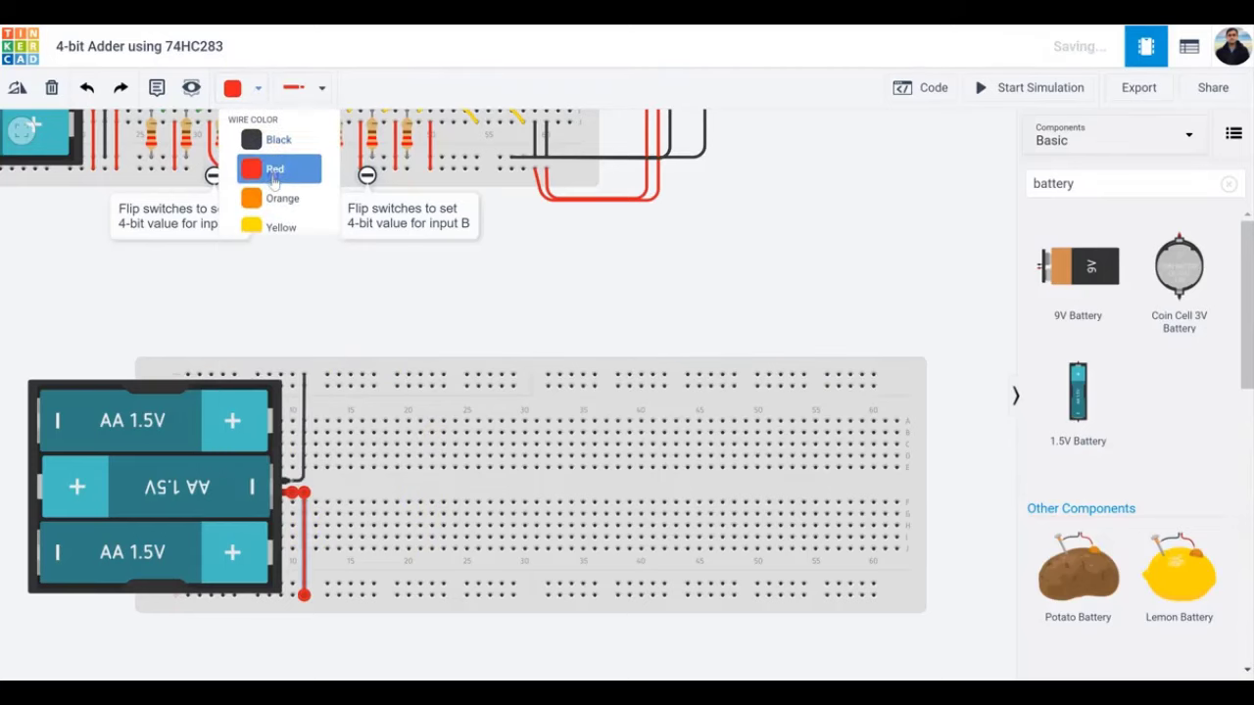
{"action": "left_click", "coordinate": [325, 336]}
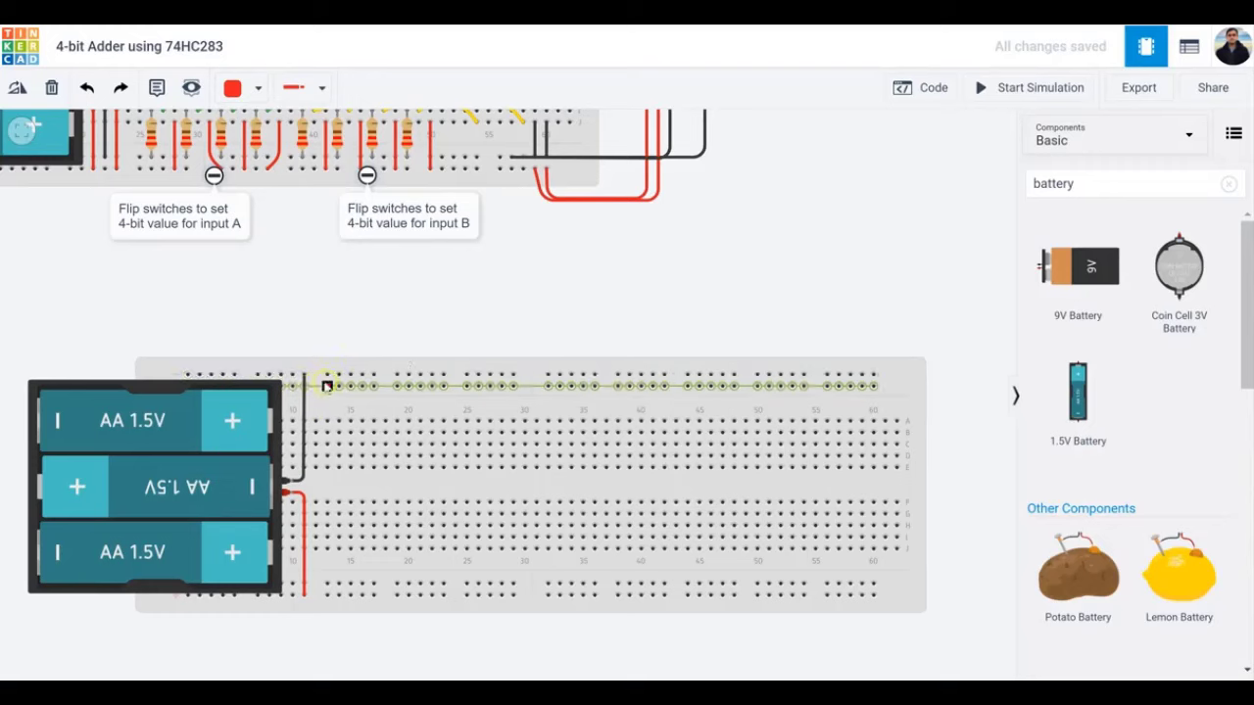
Wire the upper negative rail to the lower negative rail and the upper positive rail to the lower positive rail.
{"action": "left_click", "coordinate": [327, 375]}
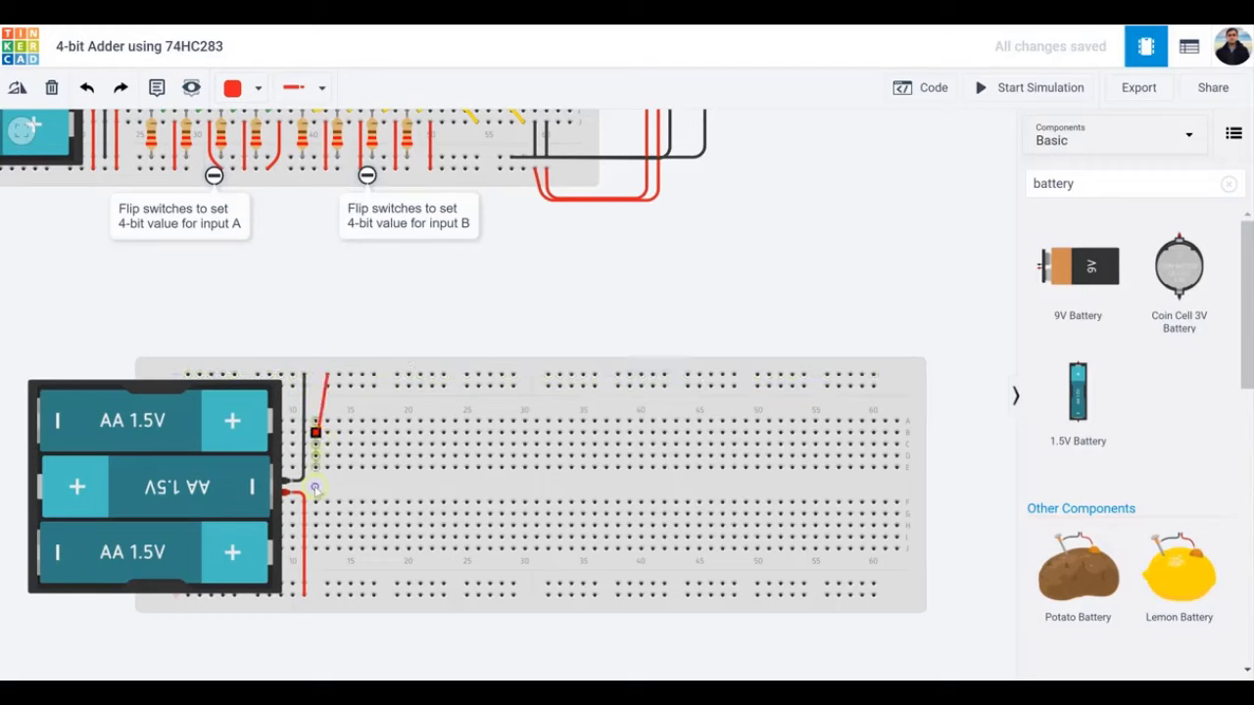
{"action": "left_click", "coordinate": [327, 585]}
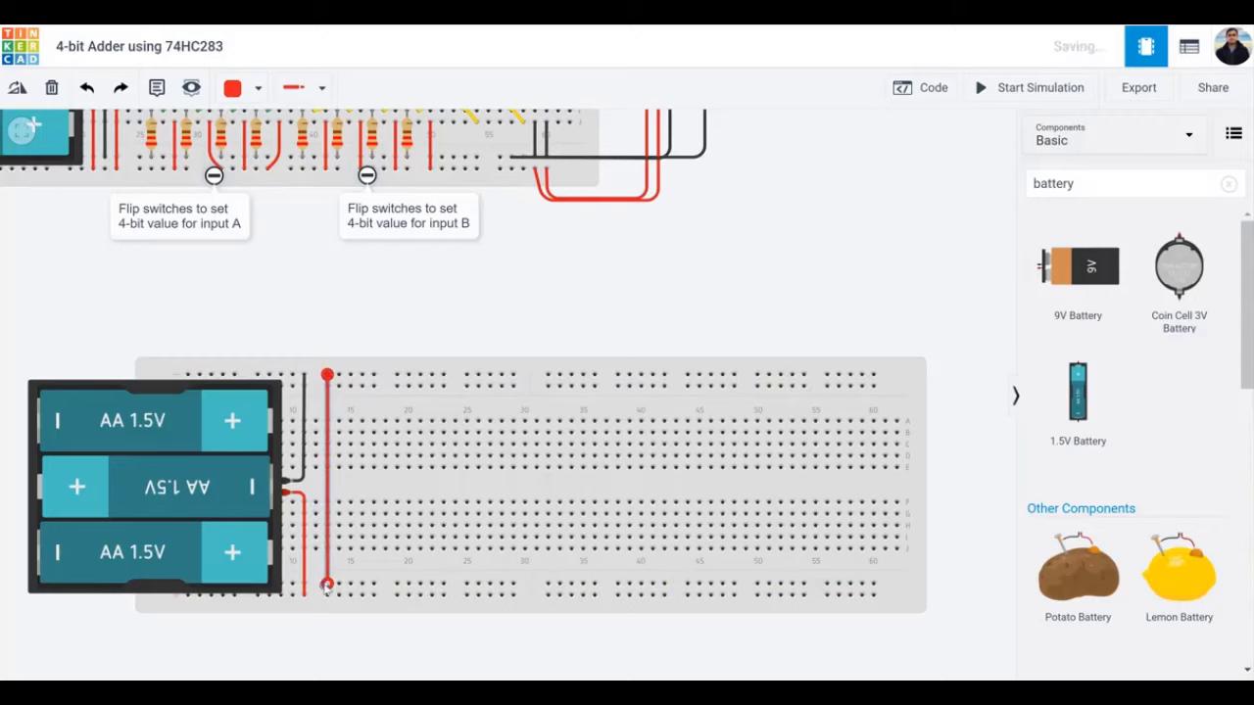
{"action": "left_click", "coordinate": [339, 387]}
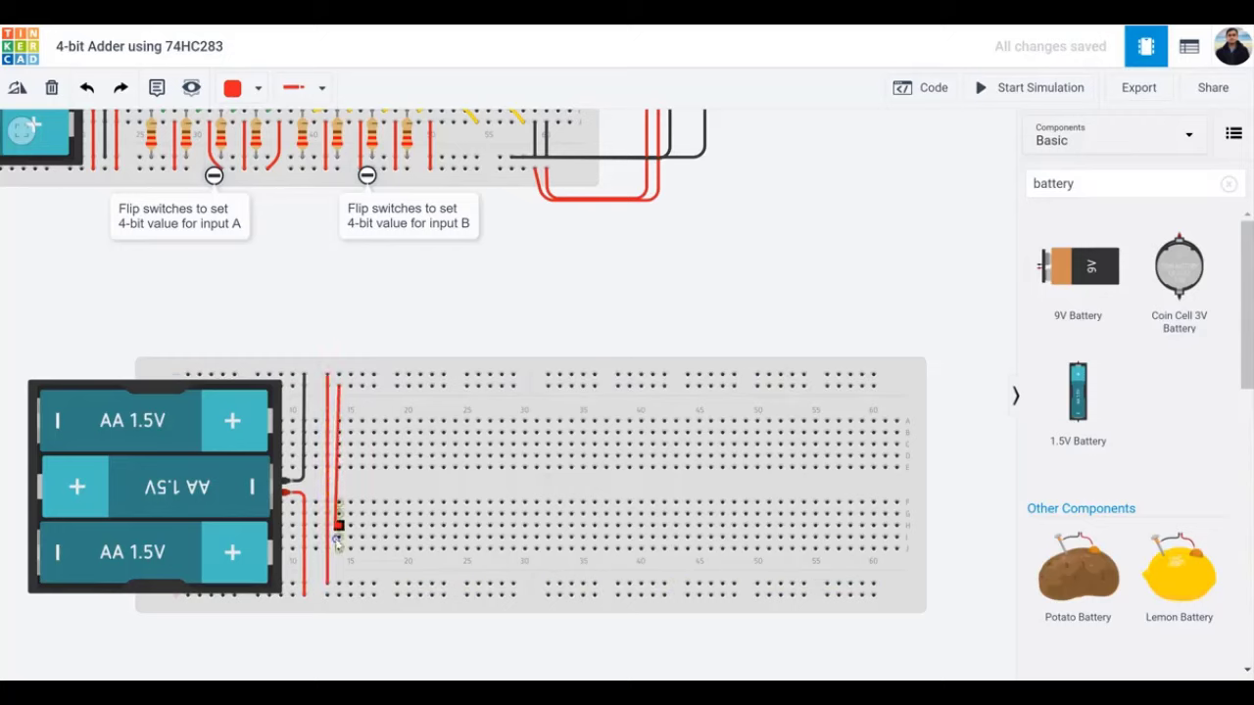
{"action": "left_click", "coordinate": [335, 588]}
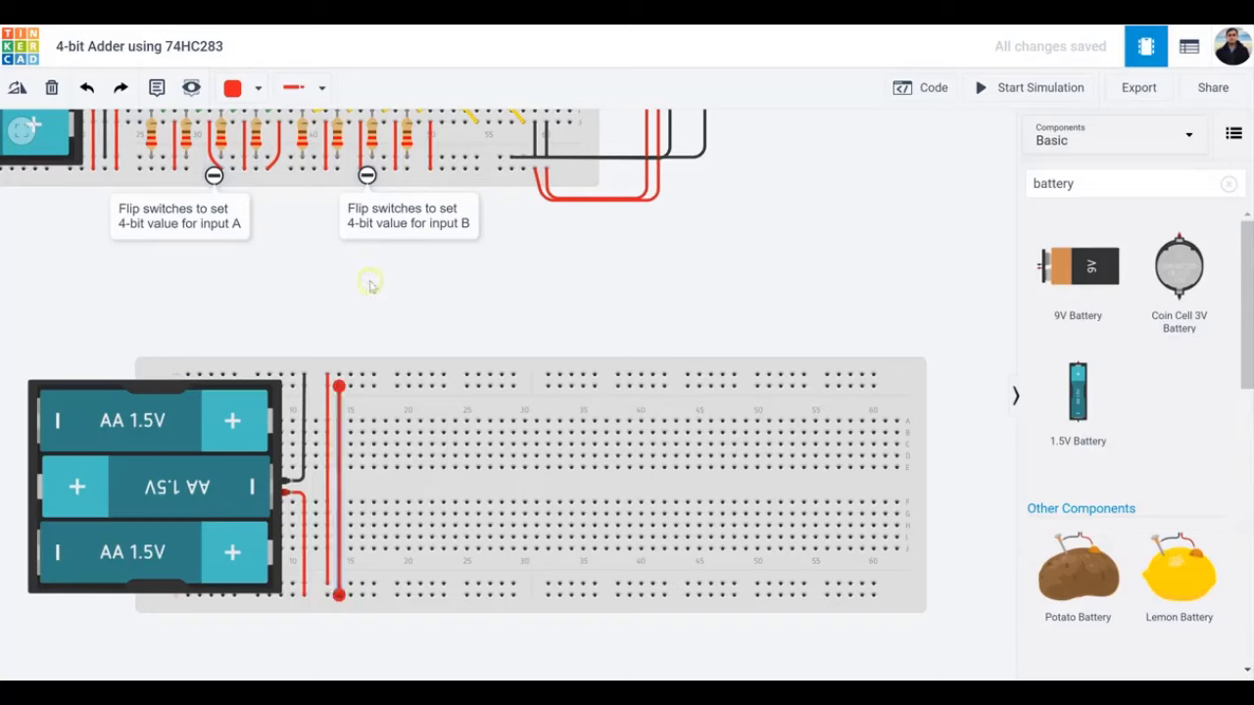
Color the wire linking the upper and lower negative rails black.
{"action": "left_click", "coordinate": [327, 375]}
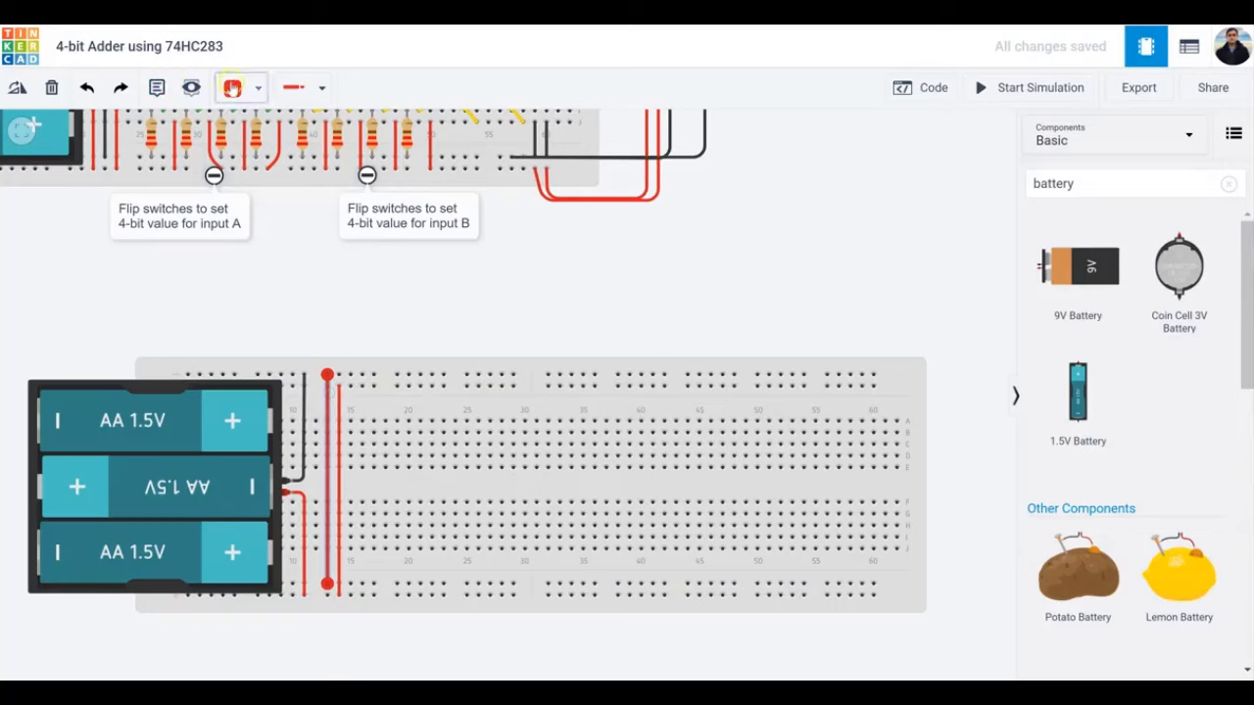
{"action": "left_click", "coordinate": [233, 89]}
{"action": "left_click", "coordinate": [278, 144]}
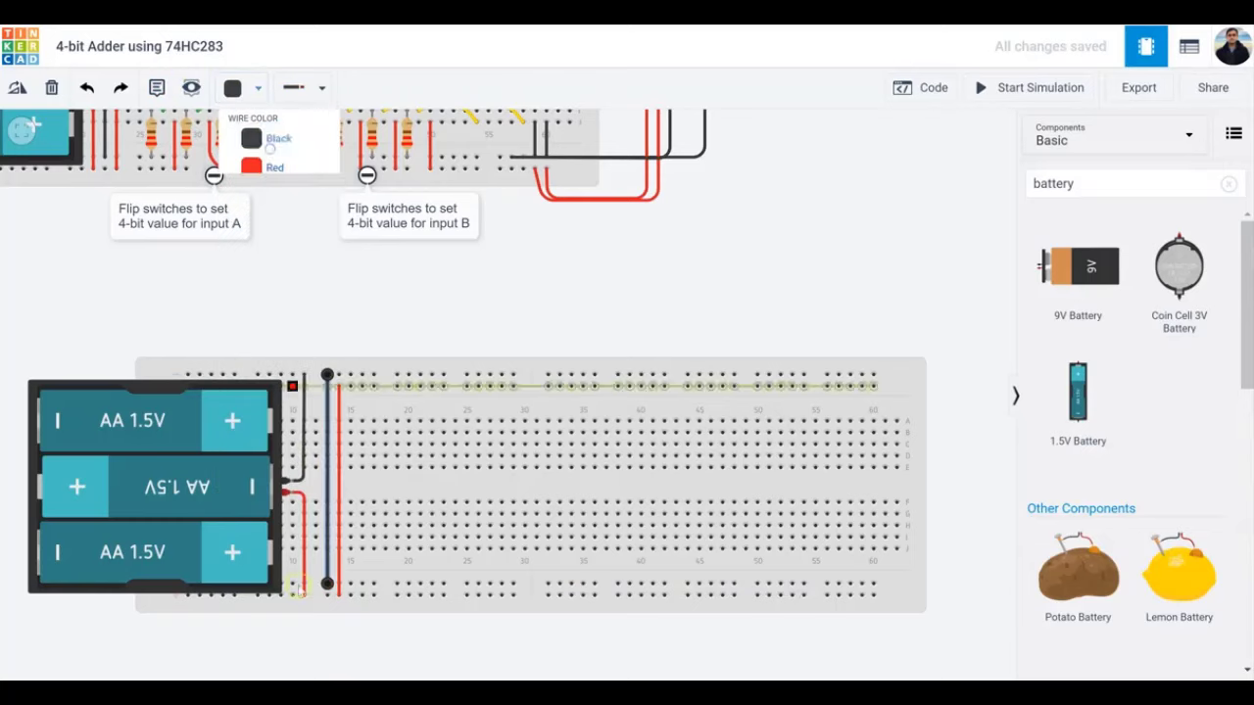
{"action": "left_click", "coordinate": [372, 308]}
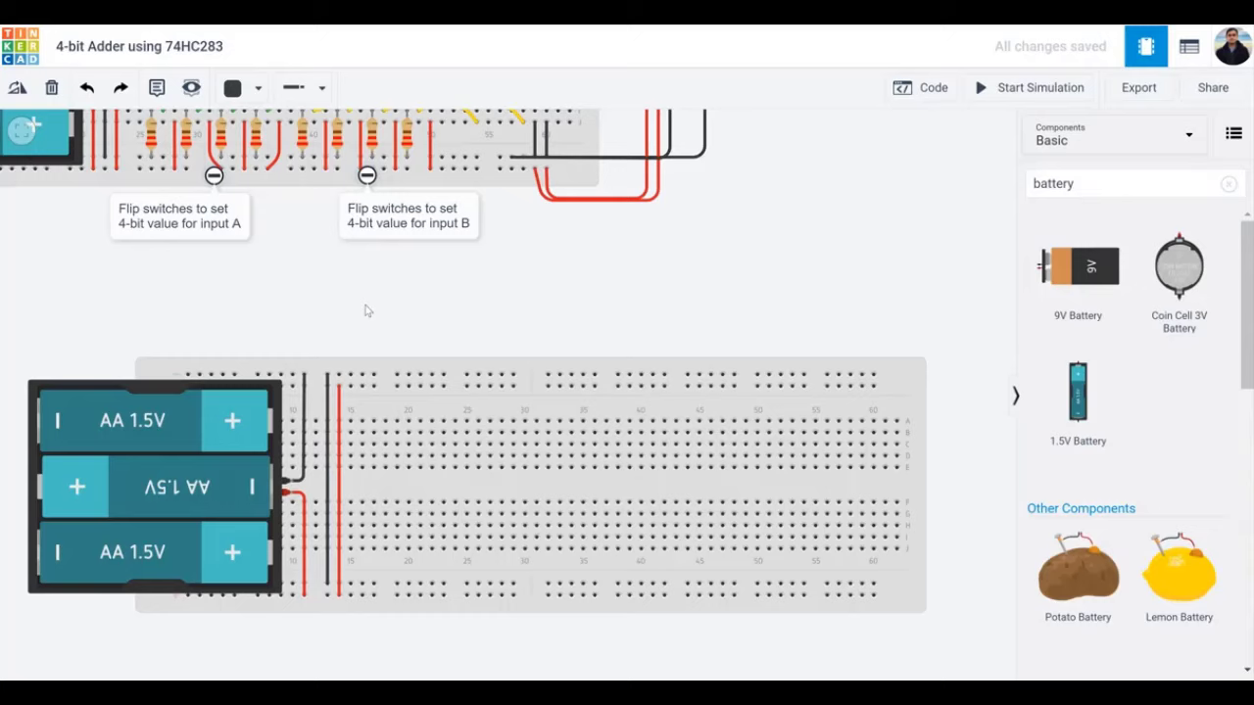
Clear the component search and place eight slideswitches in two groups of four along the breadboard's lower half.
{"action": "left_click", "coordinate": [798, 473]}
{"action": "left_click", "coordinate": [699, 514]}
{"action": "left_click", "coordinate": [1229, 183]}
{"action": "left_click", "coordinate": [1191, 182]}
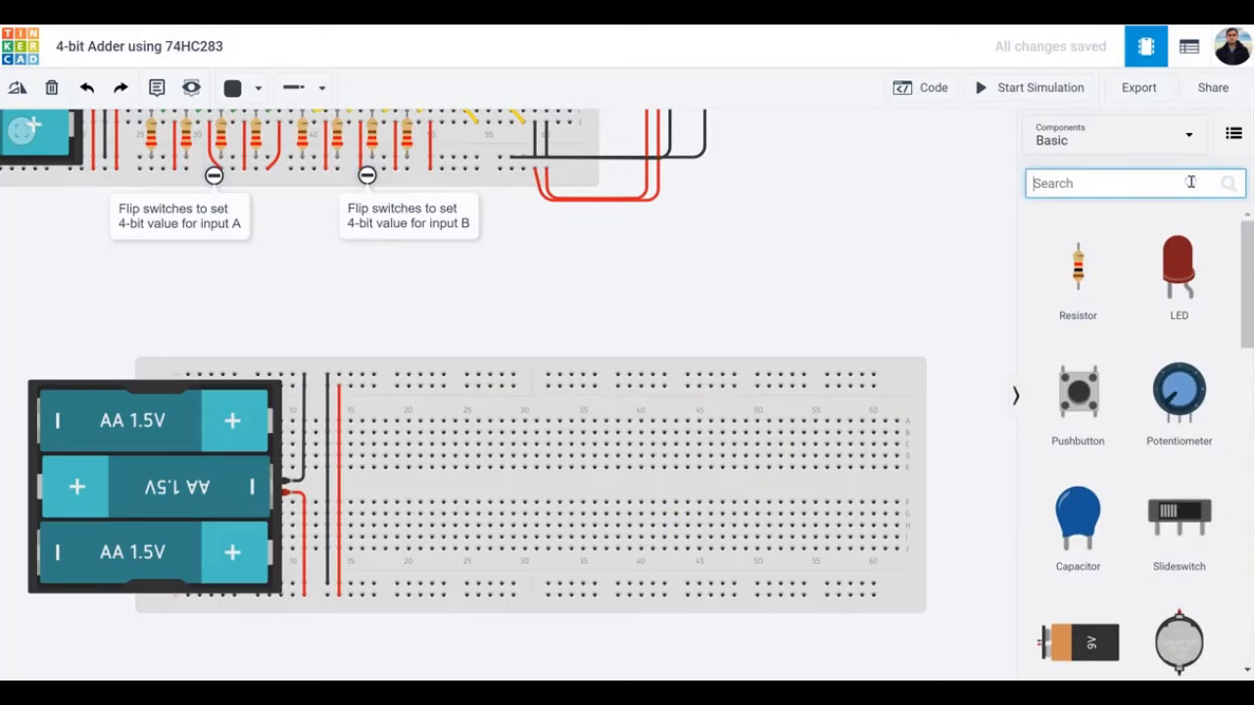
{"action": "left_click_drag", "start_coordinate": [1166, 547], "coordinate": [443, 515]}
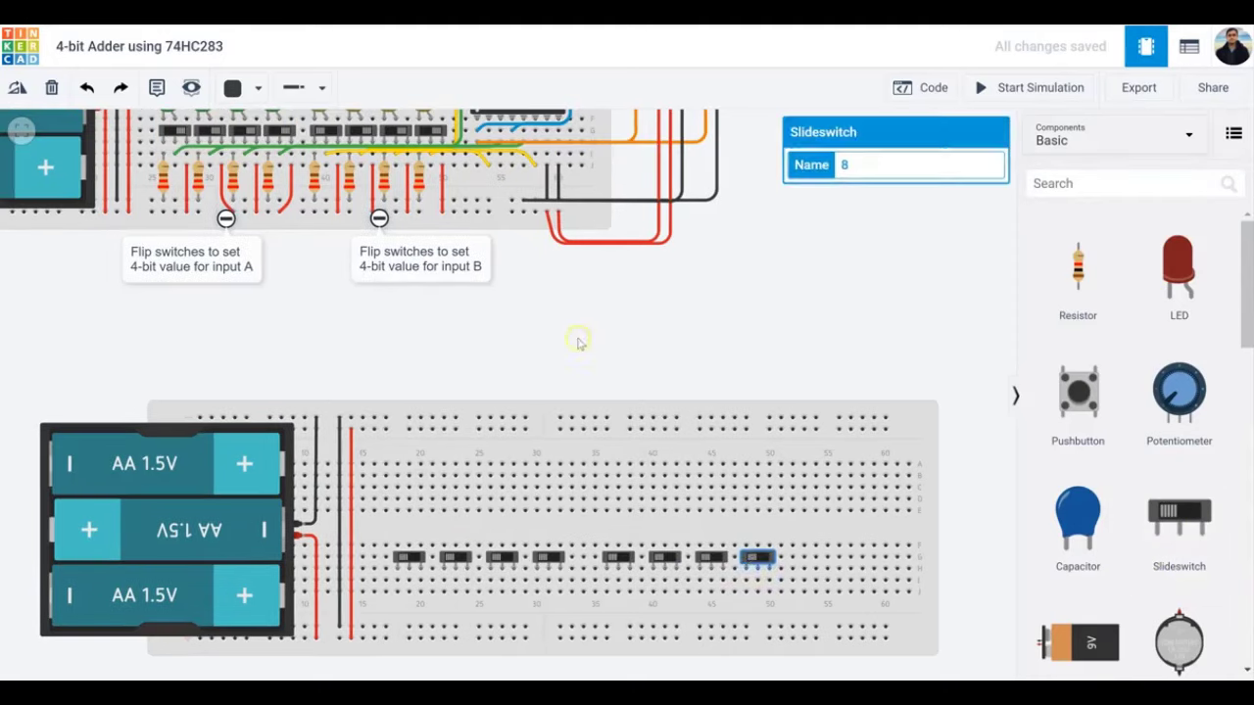
{"action": "left_click", "coordinate": [578, 340]}
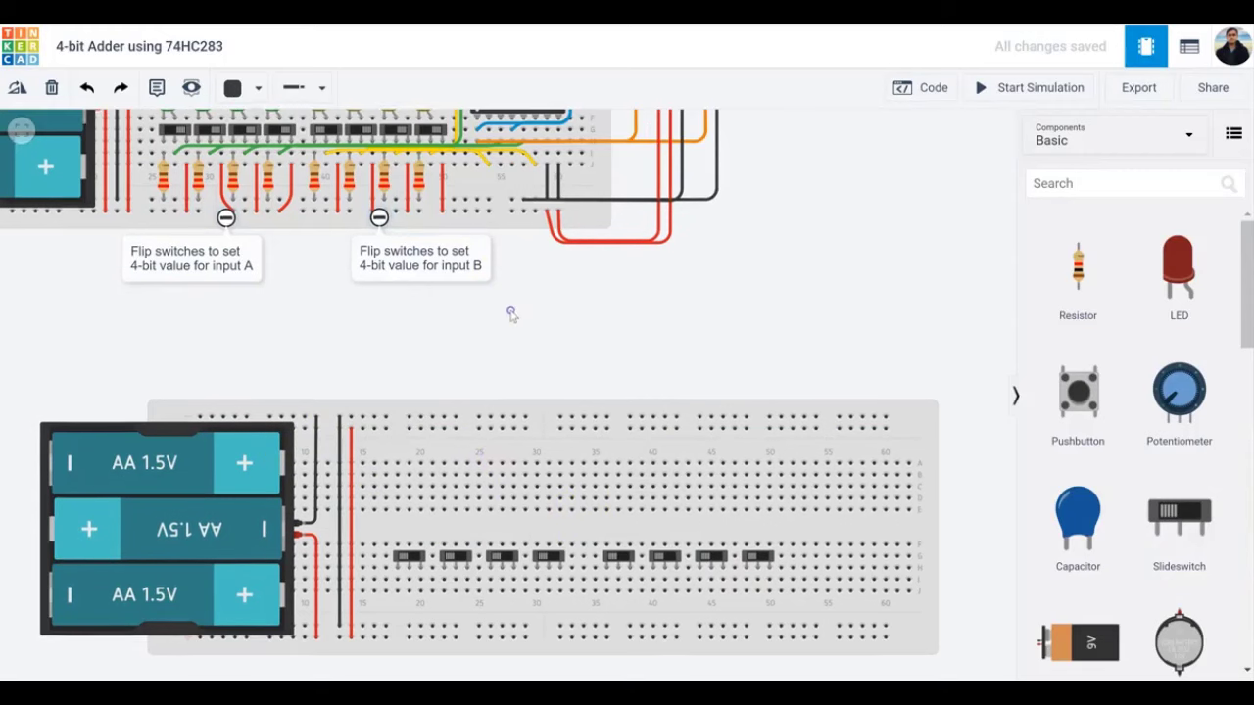
Wire the right terminal column of each slideswitch to the lower positive rail.
{"action": "scroll", "coordinate": [509, 309], "scroll_direction": "down", "scroll_amount": 2}
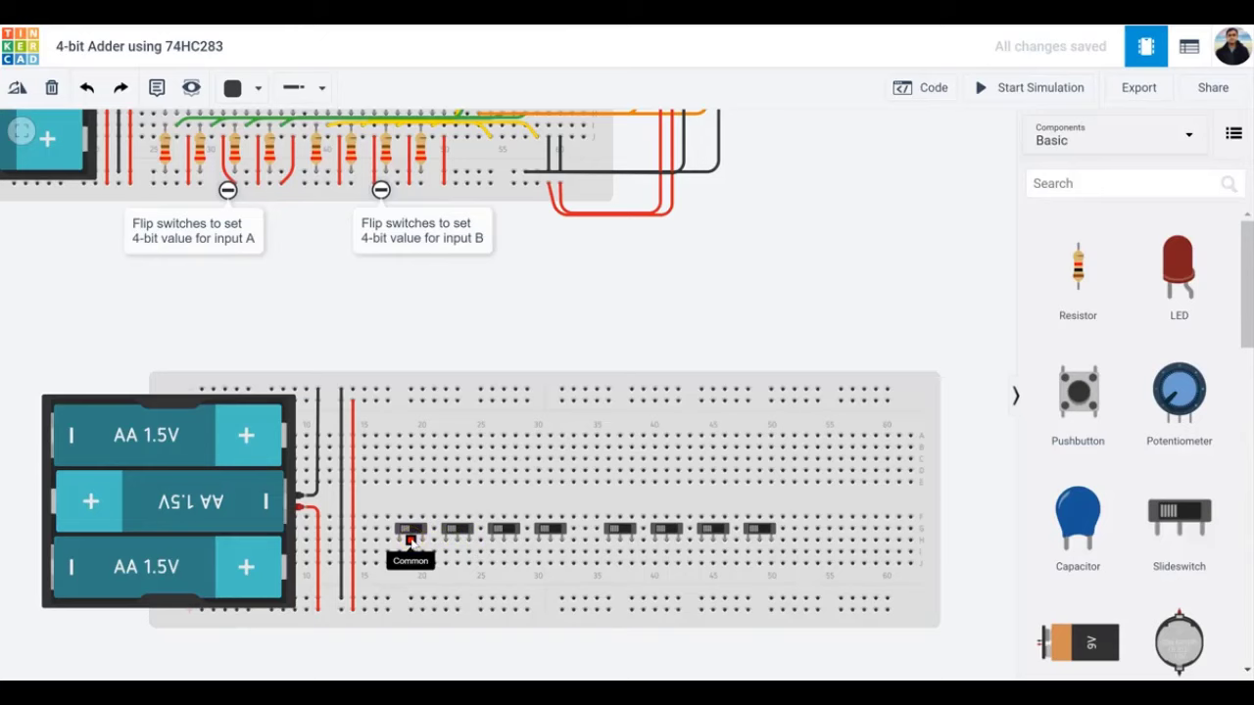
{"action": "left_click", "coordinate": [421, 610]}
{"action": "left_click", "coordinate": [422, 564]}
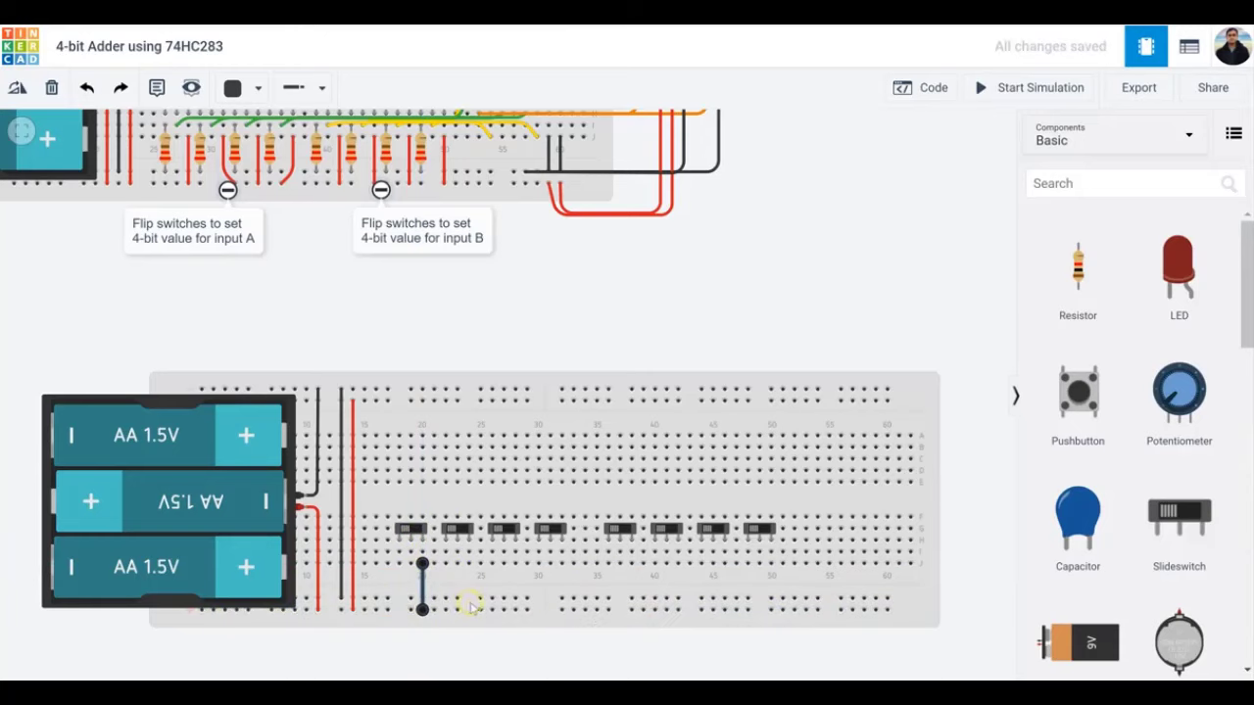
{"action": "left_click", "coordinate": [481, 607]}
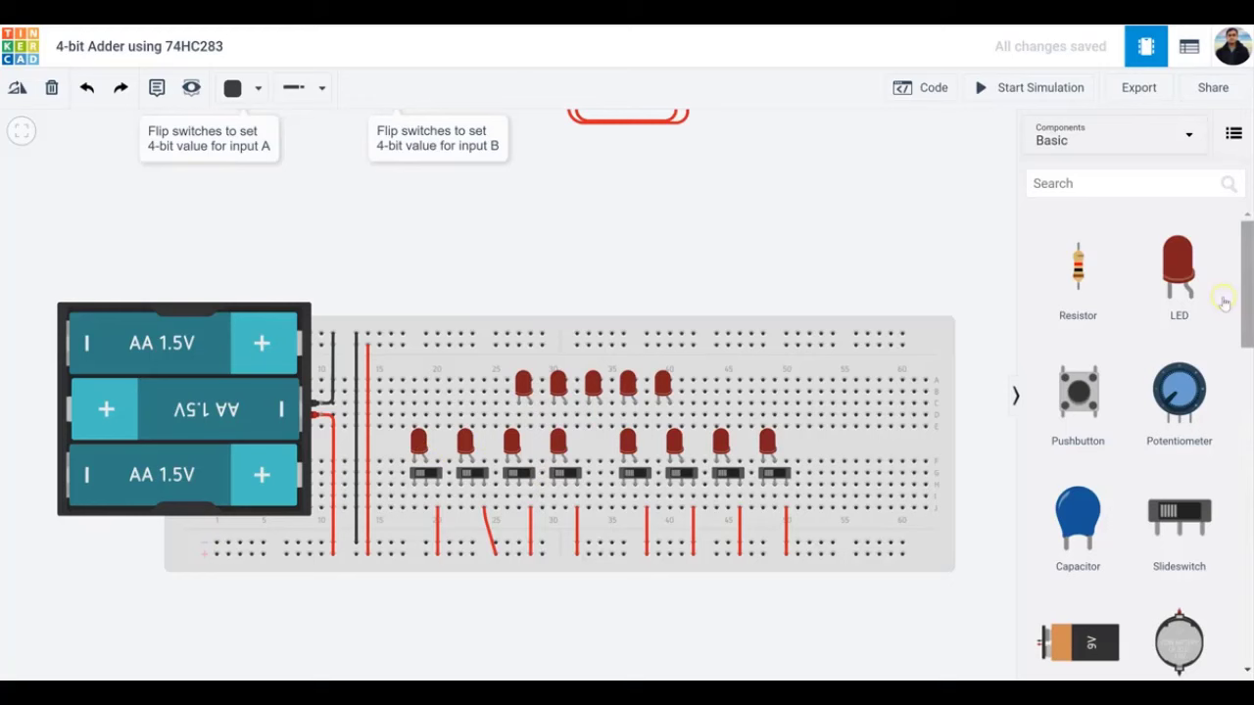
Place a resistor below the first slideswitch's left terminal and link its lower end to the lower negative rail.
{"action": "left_click_drag", "start_coordinate": [576, 256], "coordinate": [574, 341]}
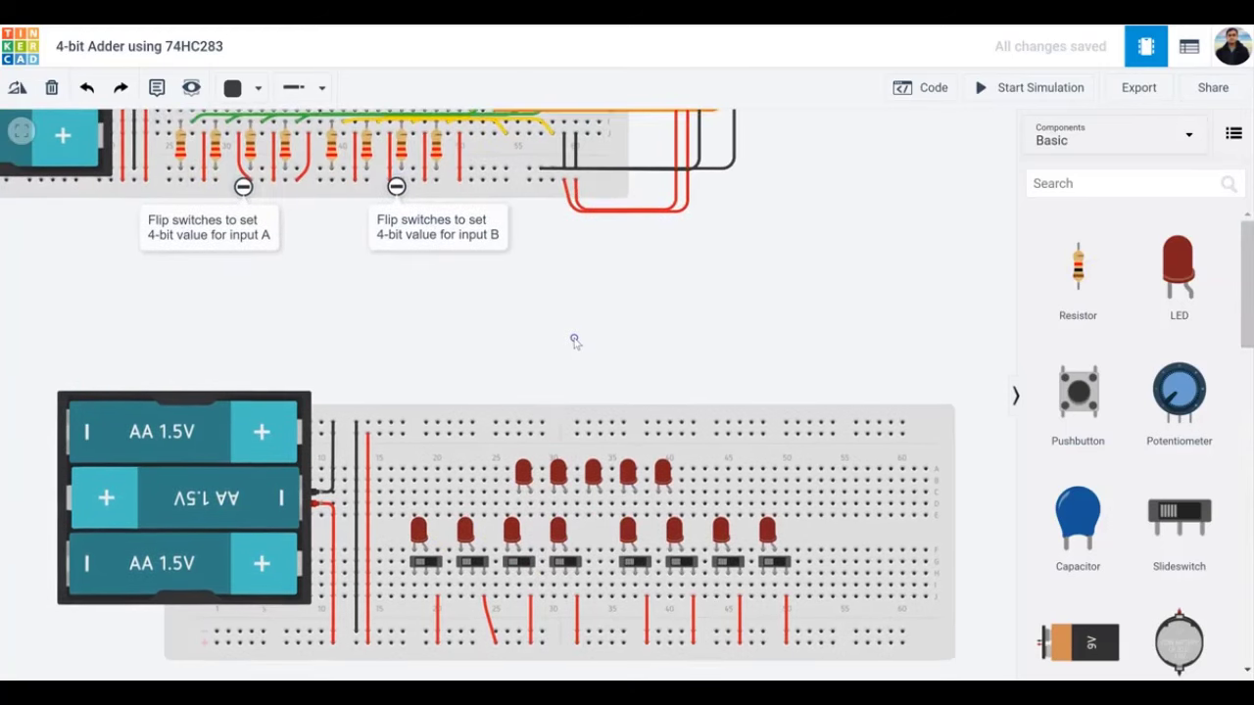
{"action": "left_click", "coordinate": [438, 147]}
{"action": "left_click_drag", "start_coordinate": [761, 328], "coordinate": [758, 223]}
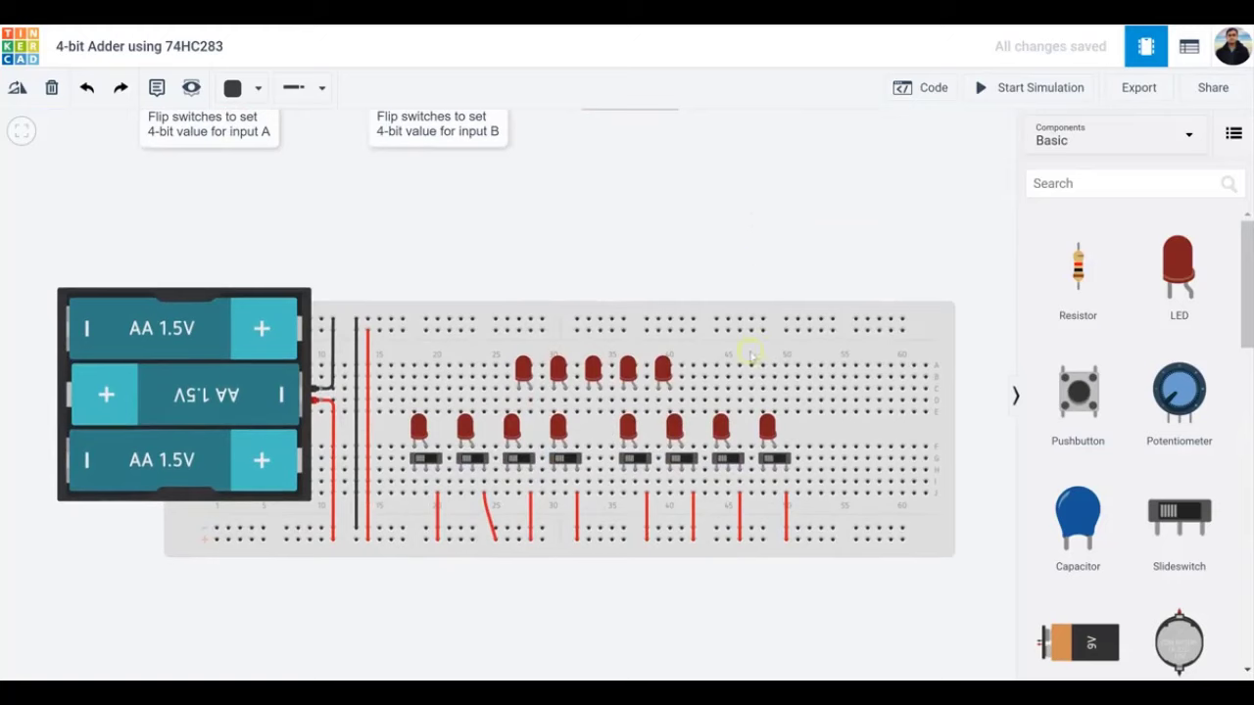
{"action": "left_click_drag", "start_coordinate": [1085, 272], "coordinate": [411, 530]}
{"action": "left_click", "coordinate": [411, 529]}
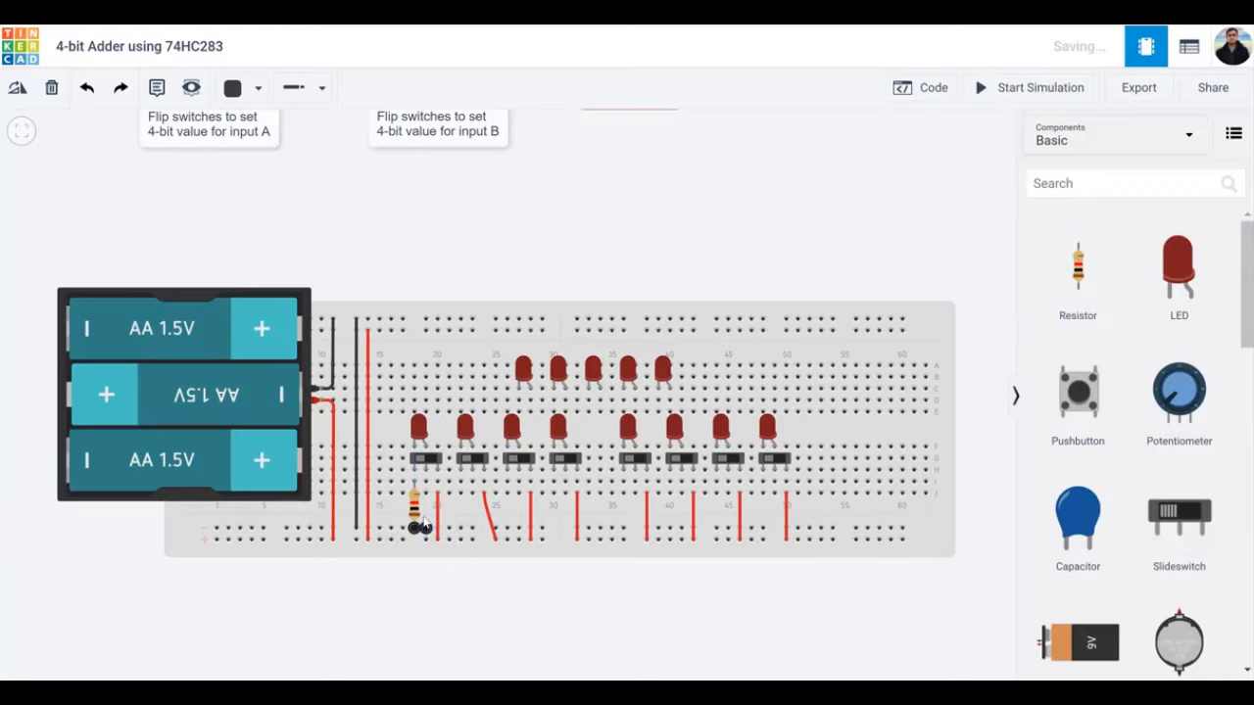
Set the resistor's resistance to 22 and repeat it for the other slideswitches and the five upper LEDs.
{"action": "left_click", "coordinate": [414, 509]}
{"action": "left_click", "coordinate": [872, 199]}
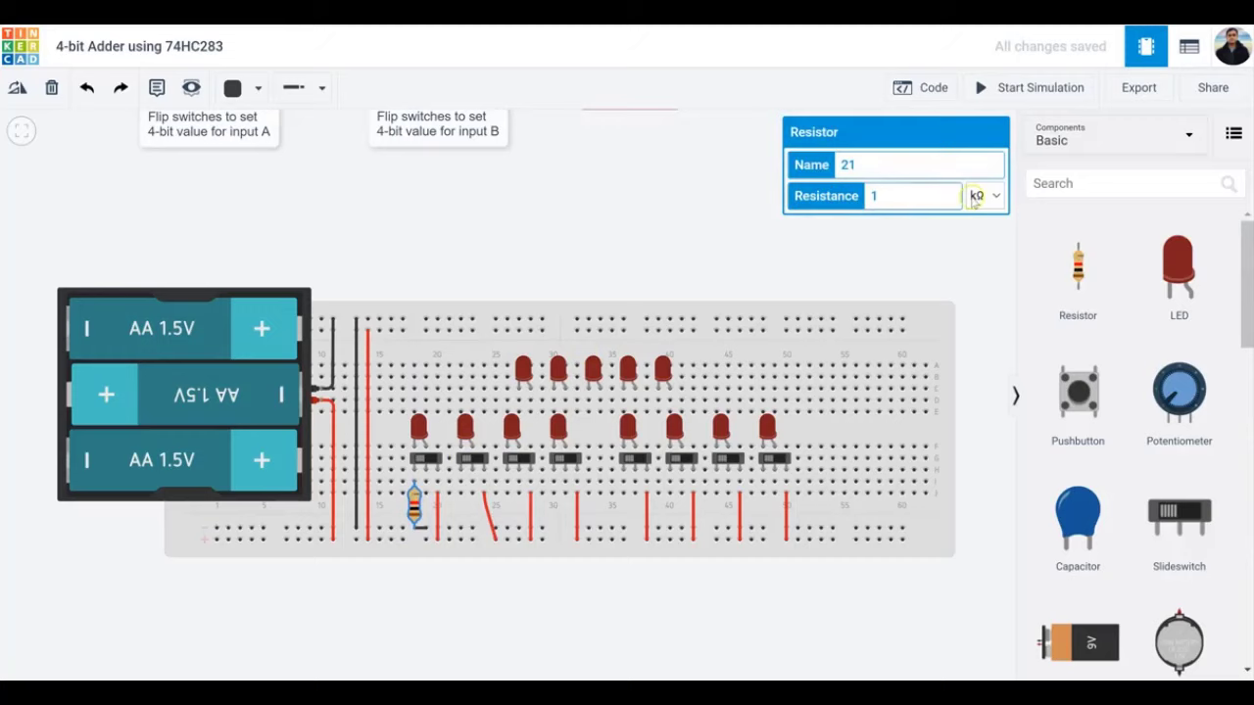
{"action": "left_click_drag", "start_coordinate": [880, 197], "coordinate": [796, 199]}
{"action": "type", "text": "22"}
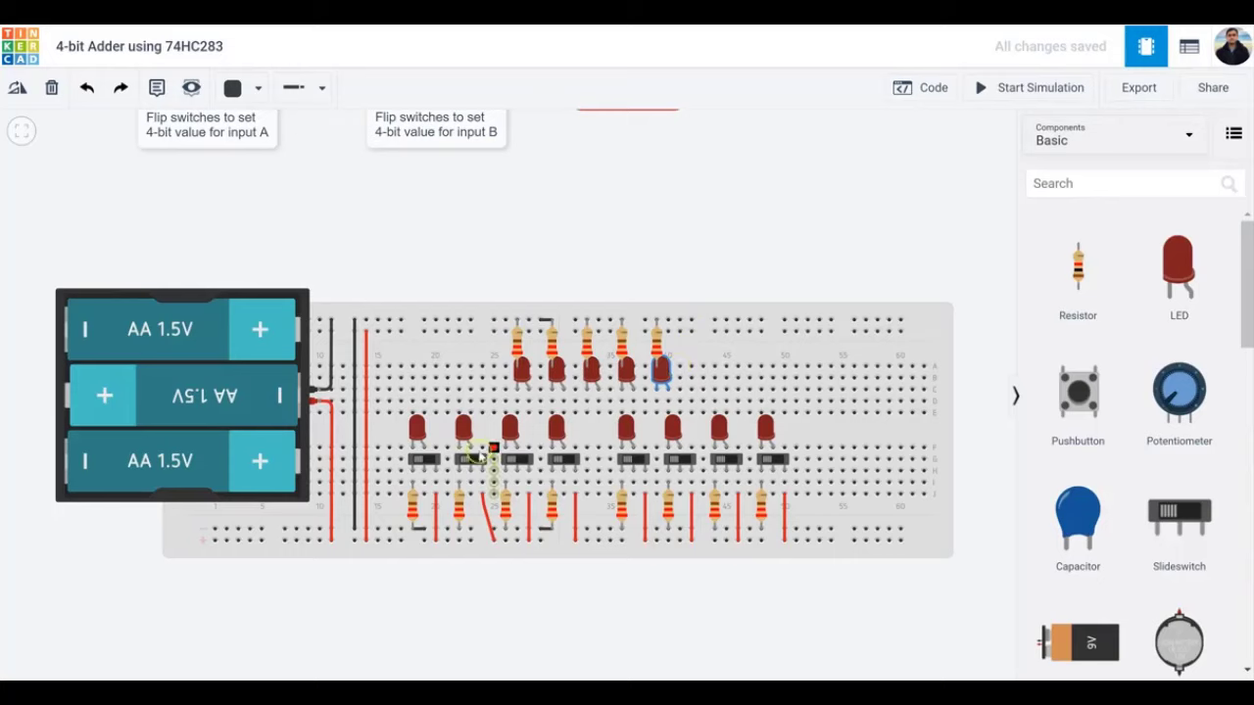
Add a note reading "4-BIT INPUT A" below the first group of four slideswitches.
{"action": "left_click", "coordinate": [158, 89]}
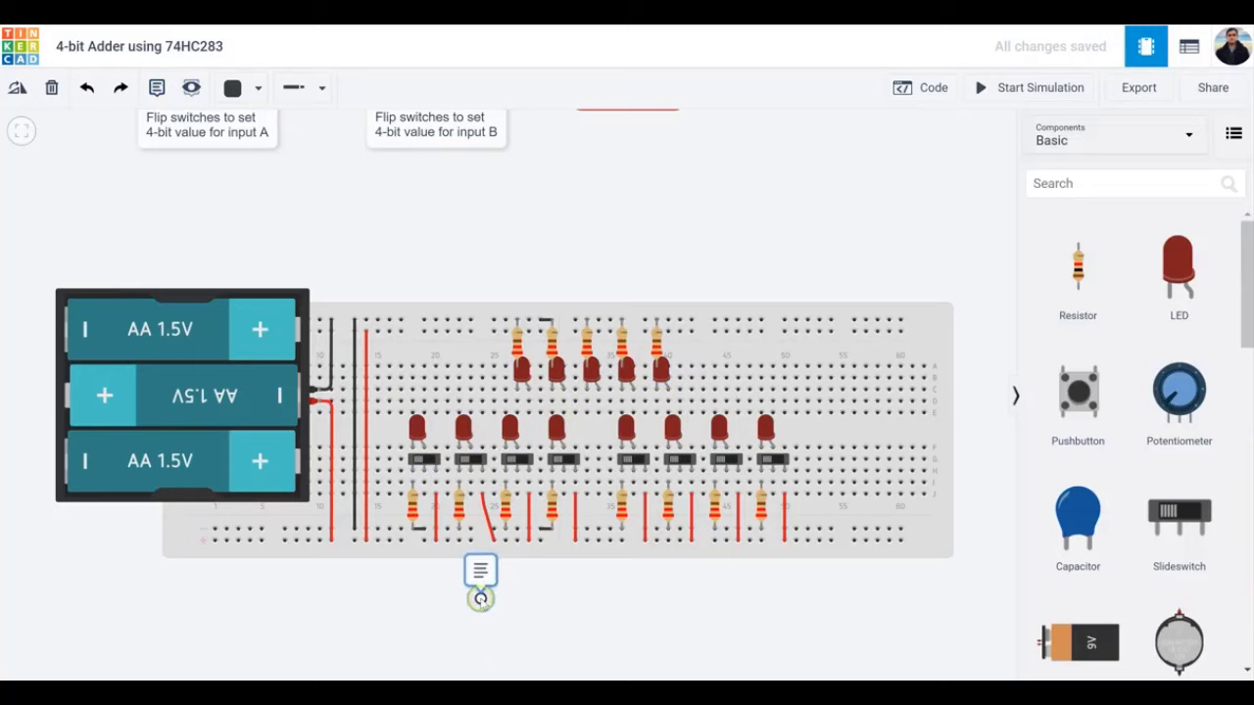
{"action": "left_click", "coordinate": [460, 596]}
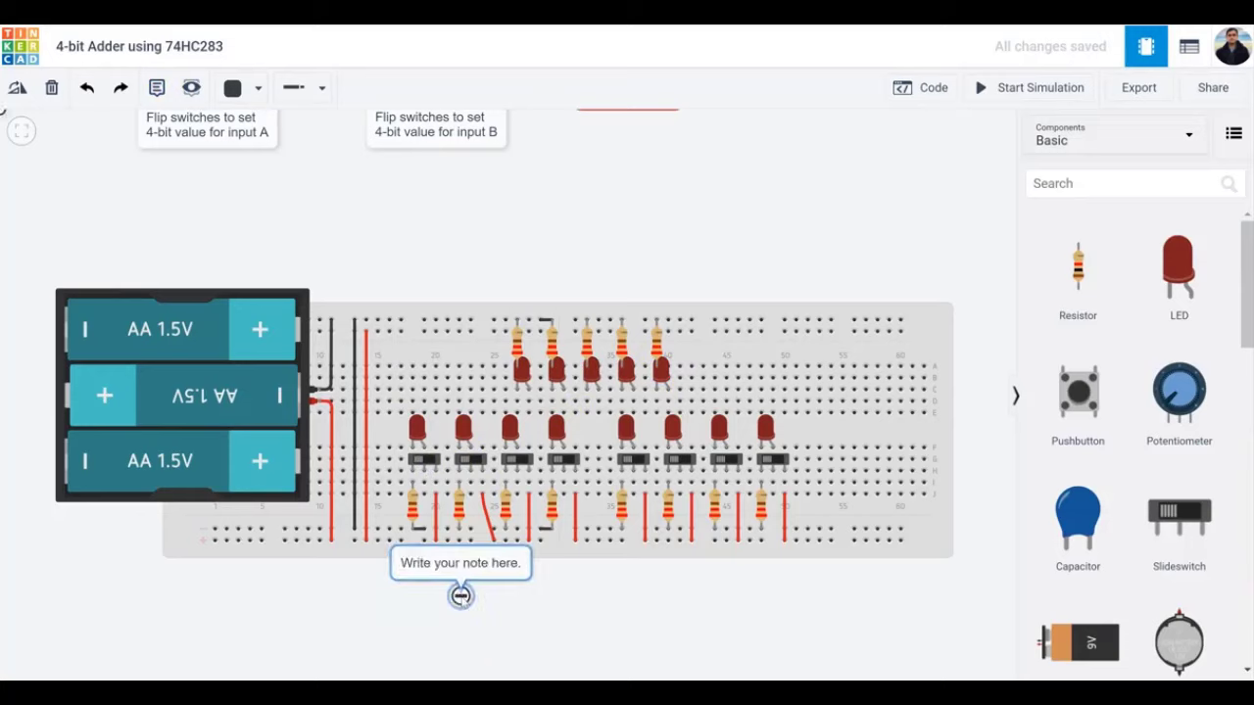
{"action": "left_click", "coordinate": [464, 563]}
{"action": "key", "text": "ctrl+a"}
{"action": "type", "text": "4-BIT INPUT A"}
Add a second note, move it below the second group of slideswitches and label it "4-BIT INPUT B".
{"action": "left_click", "coordinate": [501, 522]}
{"action": "key", "text": "ctrl+a"}
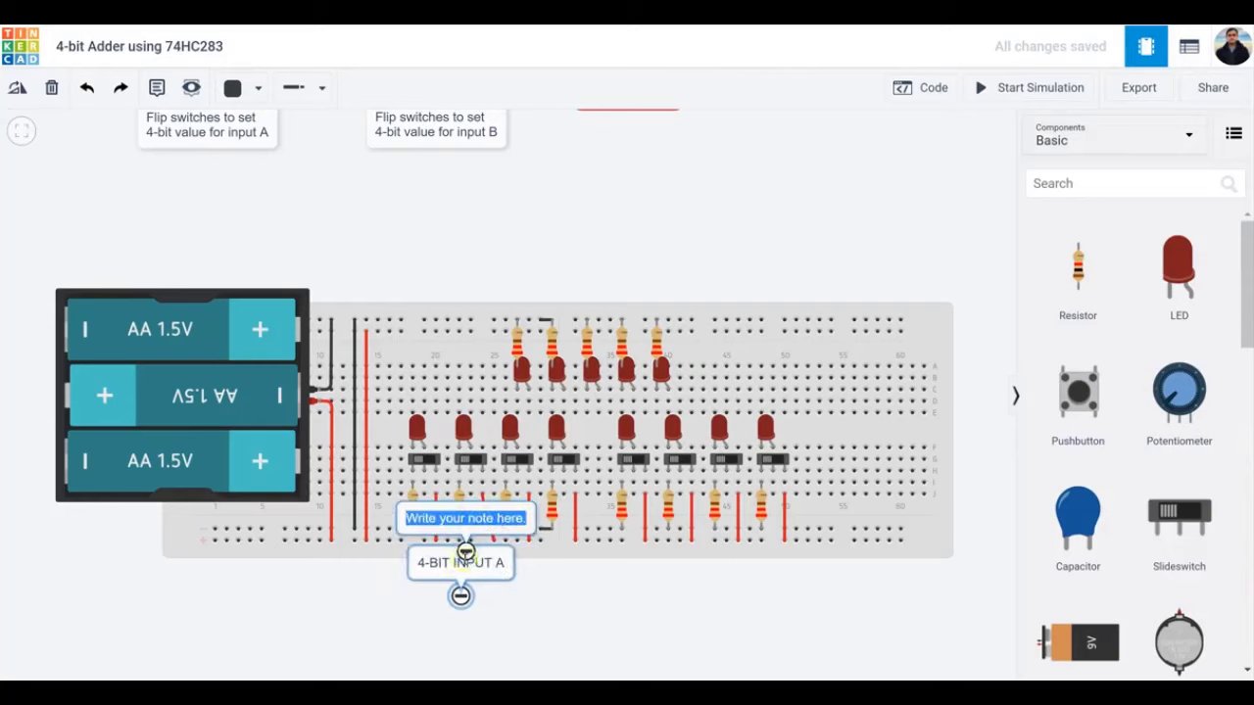
{"action": "left_click", "coordinate": [460, 567]}
{"action": "mouse_move", "coordinate": [466, 551]}
{"action": "left_mouse_down"}
{"action": "mouse_move", "coordinate": [611, 566]}
{"action": "mouse_move", "coordinate": [689, 600]}
{"action": "mouse_move", "coordinate": [696, 627]}
{"action": "left_mouse_up"}
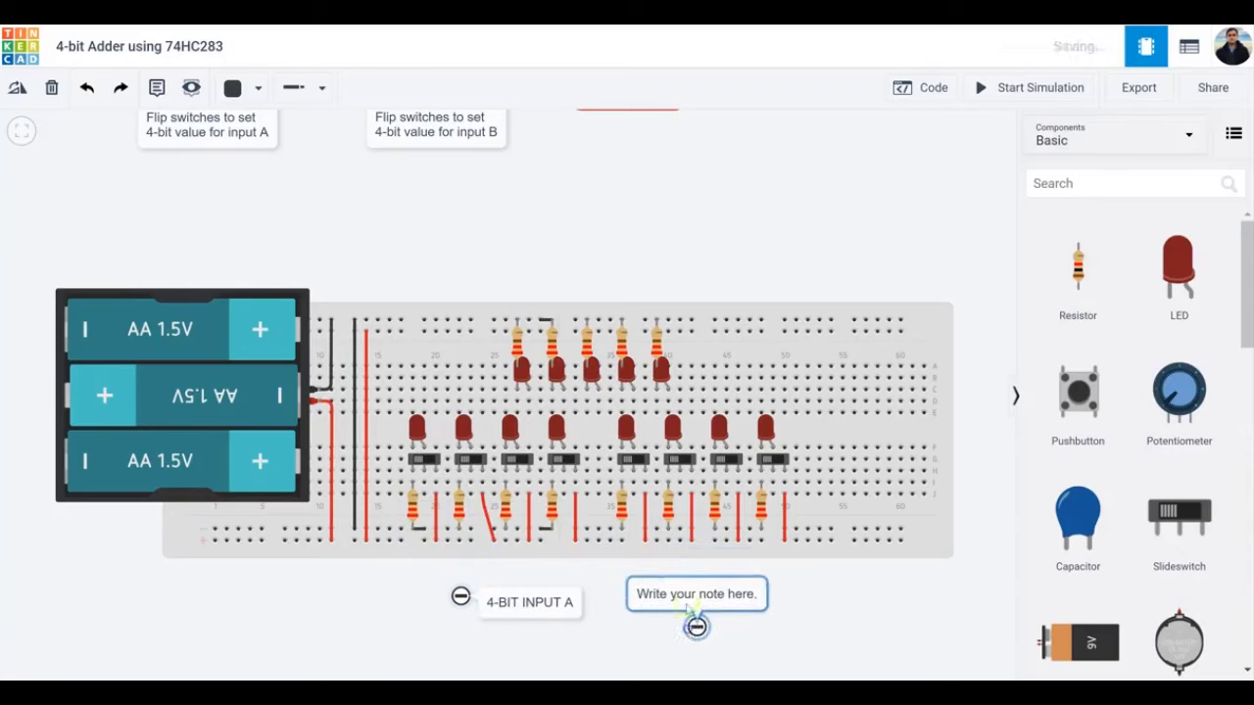
{"action": "double_click", "coordinate": [685, 596]}
{"action": "type", "text": "4-BIT INPUT B"}
Add a note reading "5-BIT OUTPUT" above the row of five LEDs.
{"action": "left_click", "coordinate": [548, 282]}
{"action": "type", "text": "5-BIT PUTPUT"}
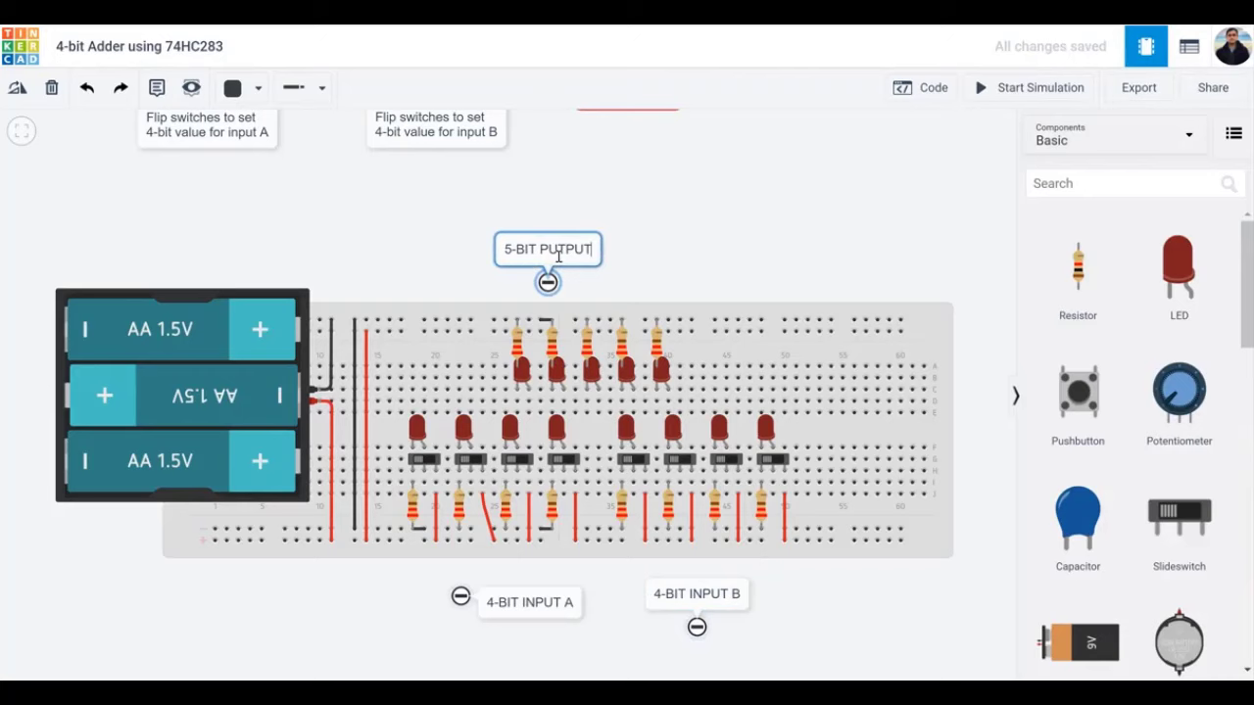
{"action": "key", "text": "BackSpace"}
{"action": "key", "text": "BackSpace"}
{"action": "key", "text": "BackSpace"}
{"action": "key", "text": "BackSpace"}
{"action": "key", "text": "BackSpace"}
{"action": "key", "text": "BackSpace"}
{"action": "type", "text": "OUTPUT"}
{"action": "left_click", "coordinate": [487, 388]}
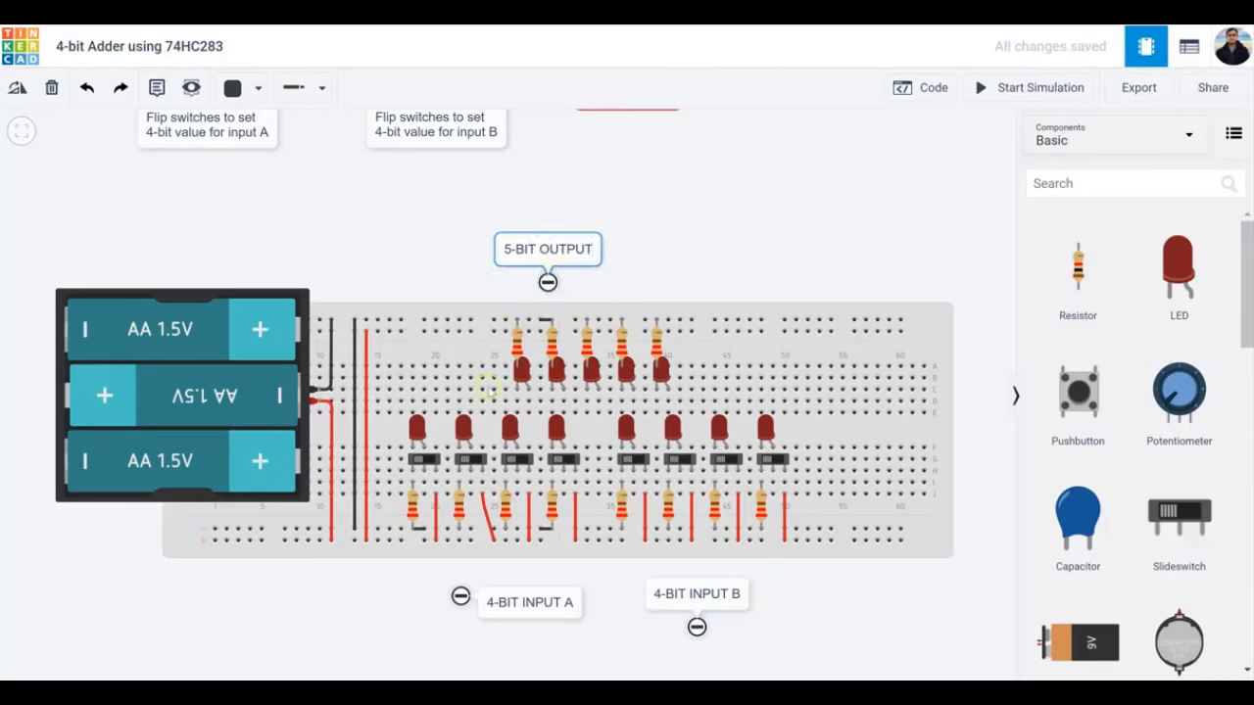
Color the four input B LEDs green and the five output LEDs blue.
{"action": "left_click", "coordinate": [417, 428]}
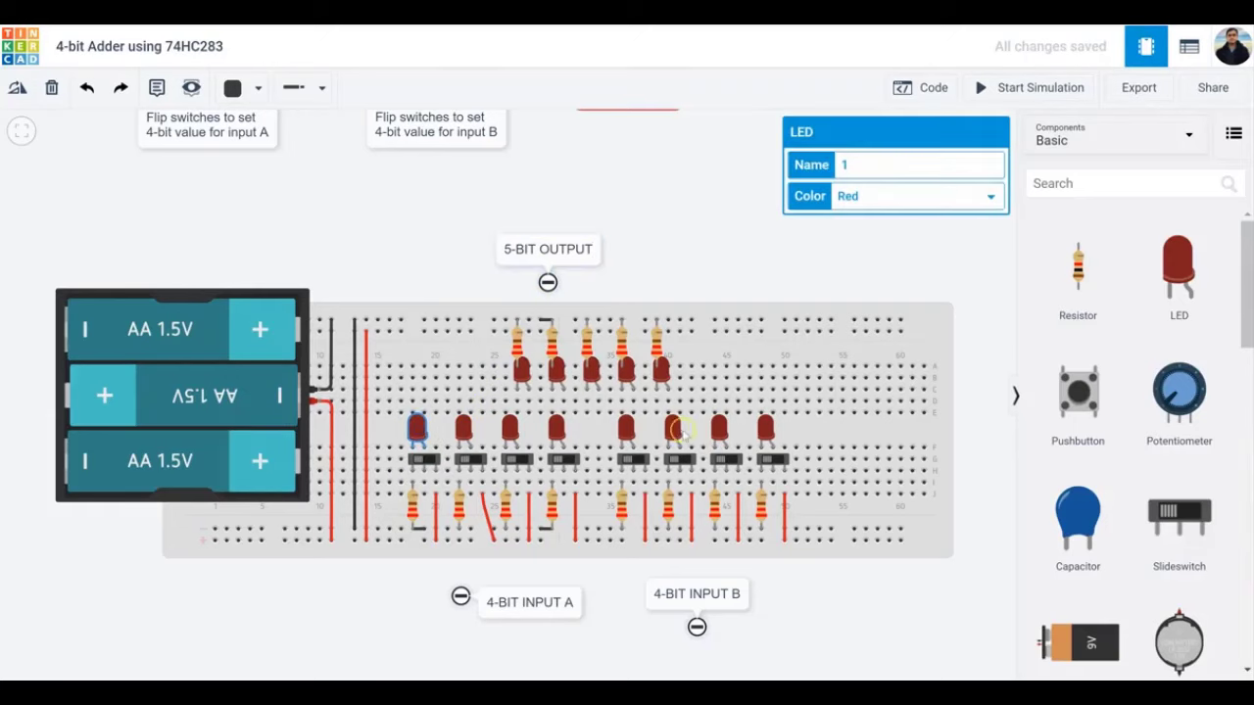
{"action": "left_click", "coordinate": [629, 427]}
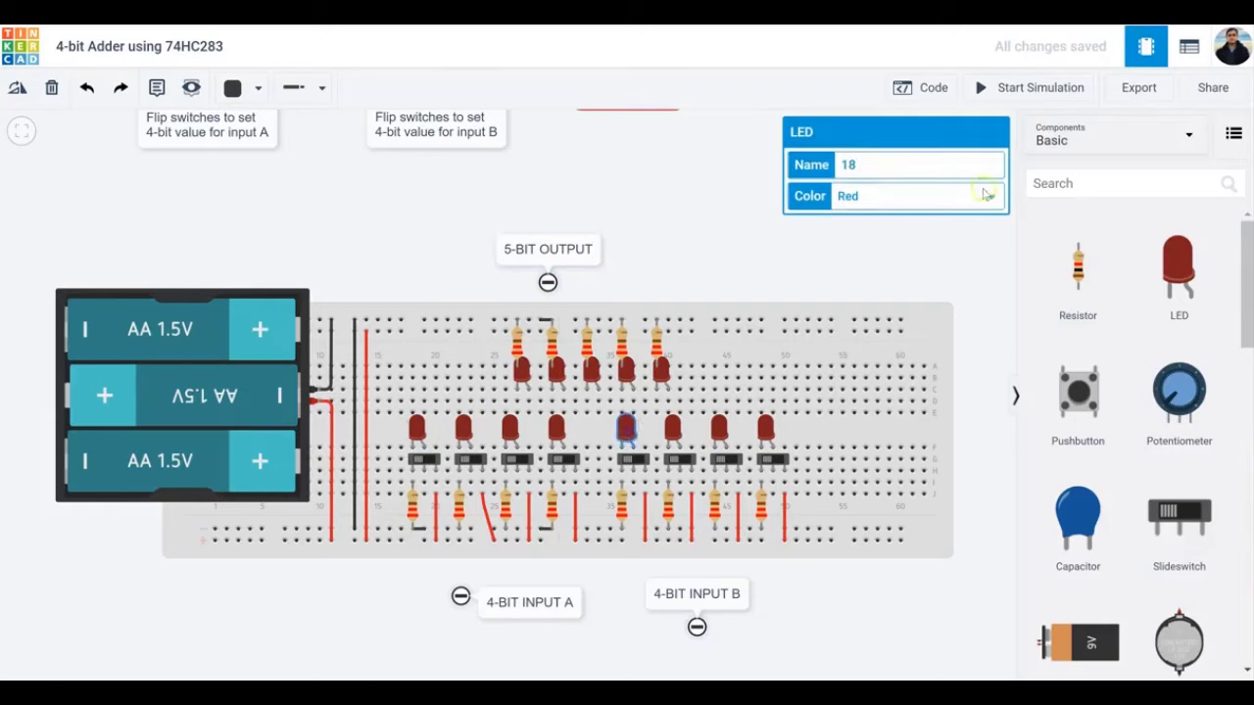
{"action": "left_click", "coordinate": [983, 192]}
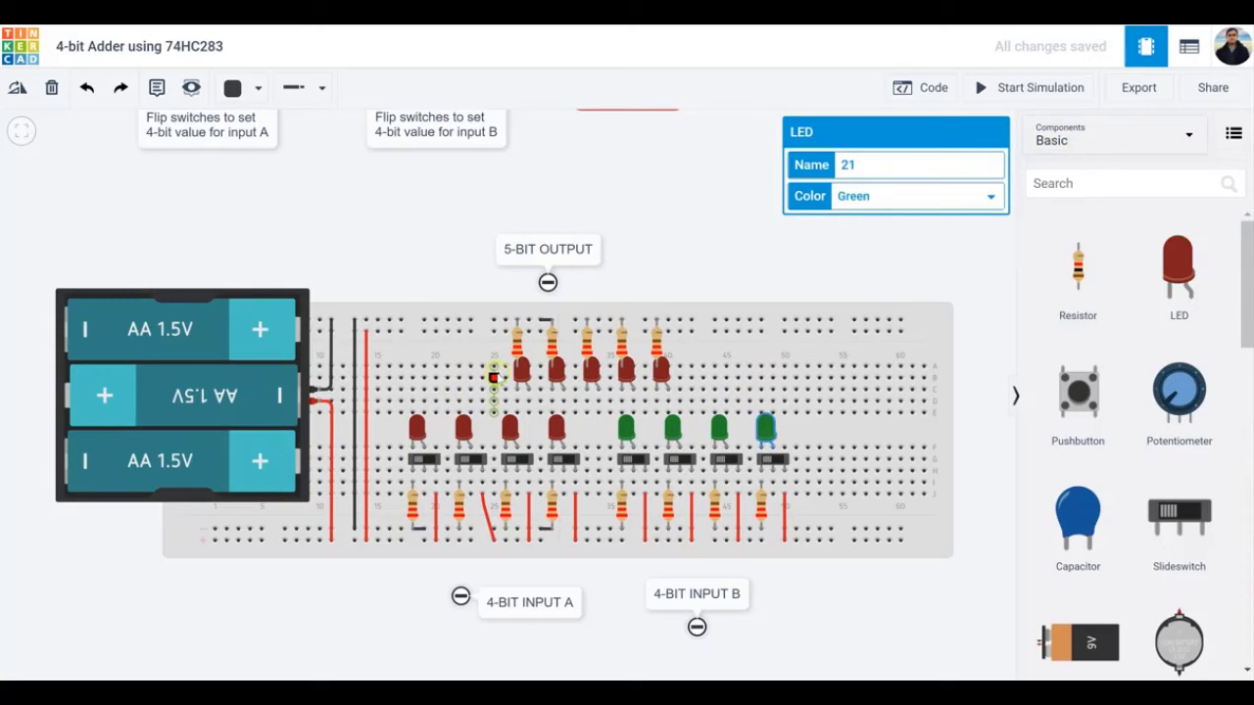
{"action": "left_click", "coordinate": [526, 369]}
{"action": "left_click", "coordinate": [879, 197]}
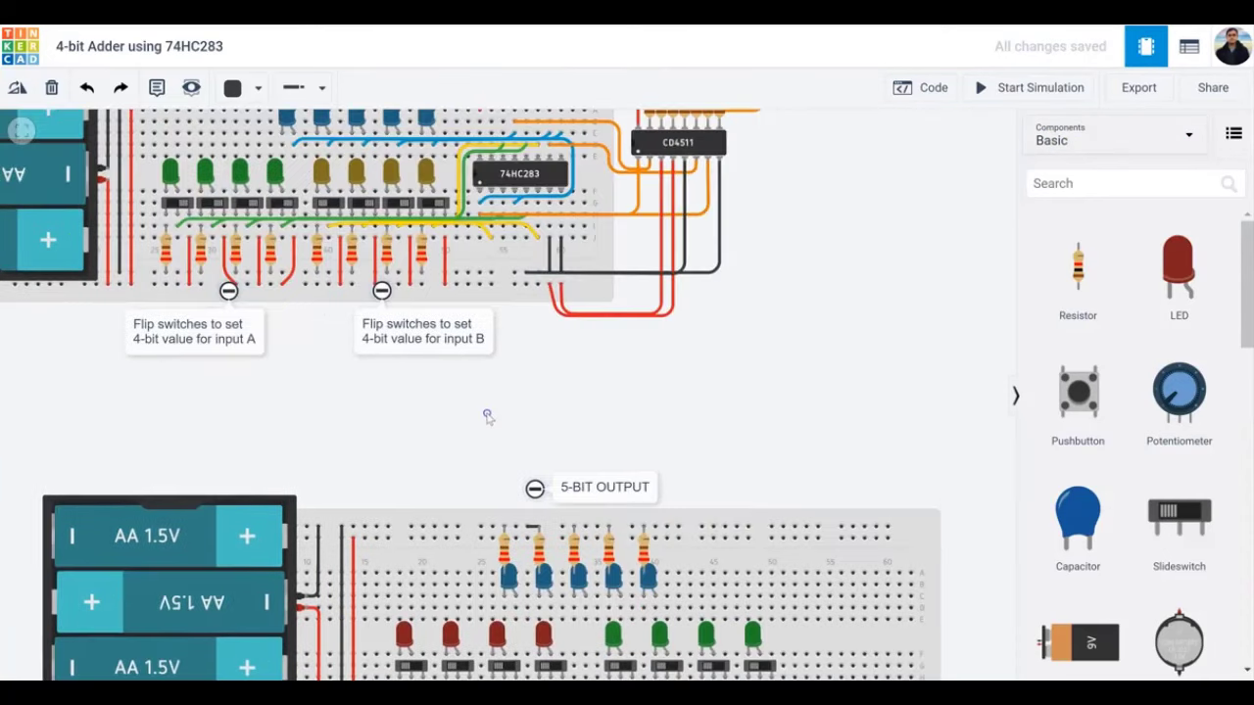
Search the components for 74HC28 and place the 74HC283 4-Bit Adder across the center gap near the breadboard's right end.
{"action": "left_click_drag", "start_coordinate": [487, 415], "coordinate": [459, 228]}
{"action": "left_click", "coordinate": [1111, 184]}
{"action": "type", "text": "74"}
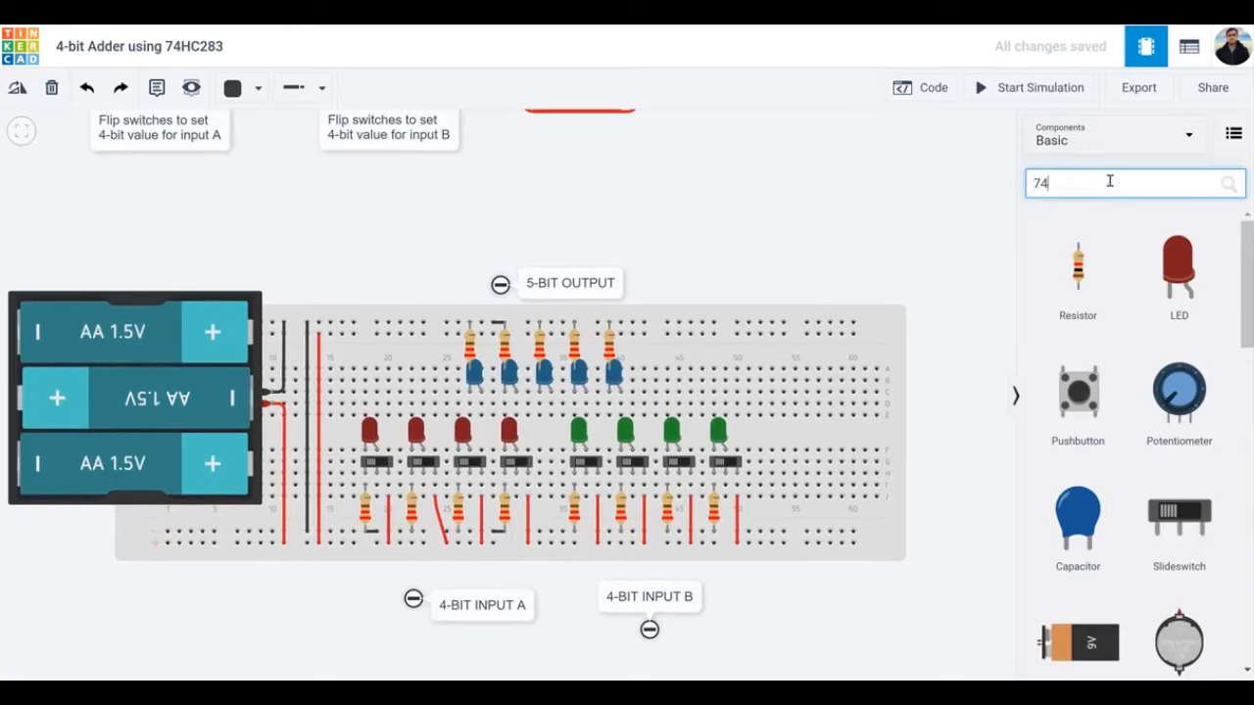
{"action": "type", "text": "HC28"}
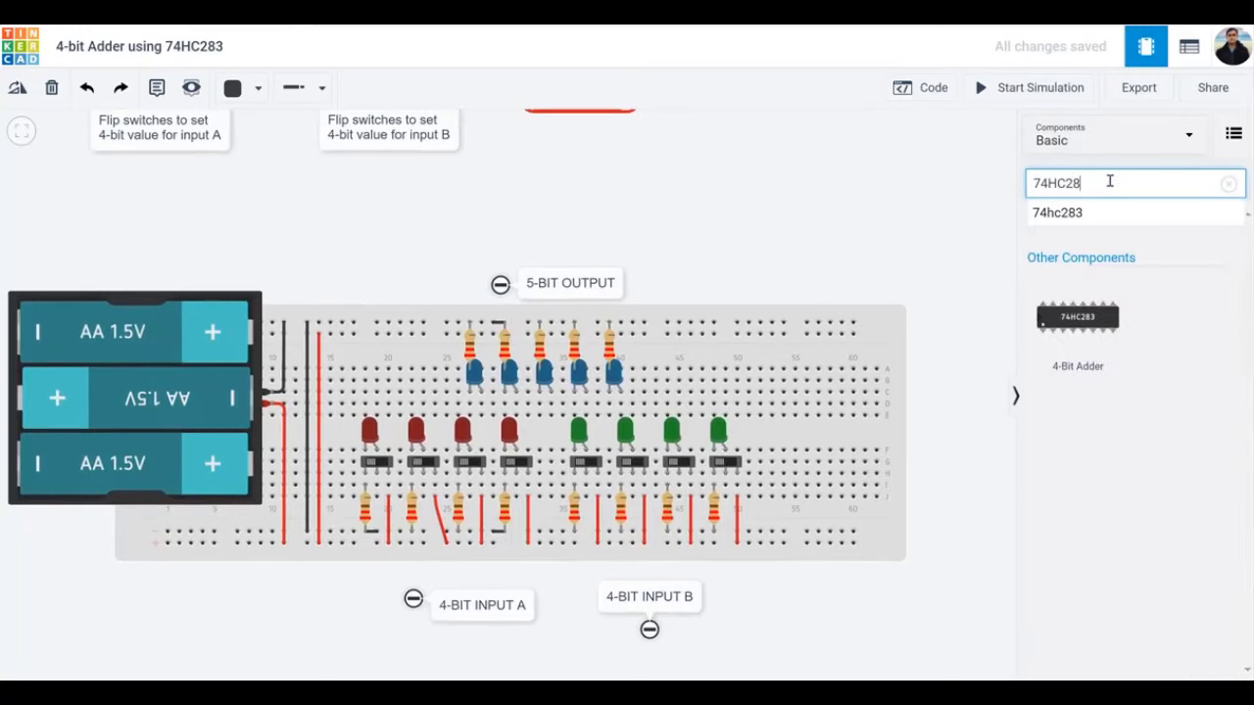
{"action": "left_click_drag", "start_coordinate": [1082, 321], "coordinate": [834, 437]}
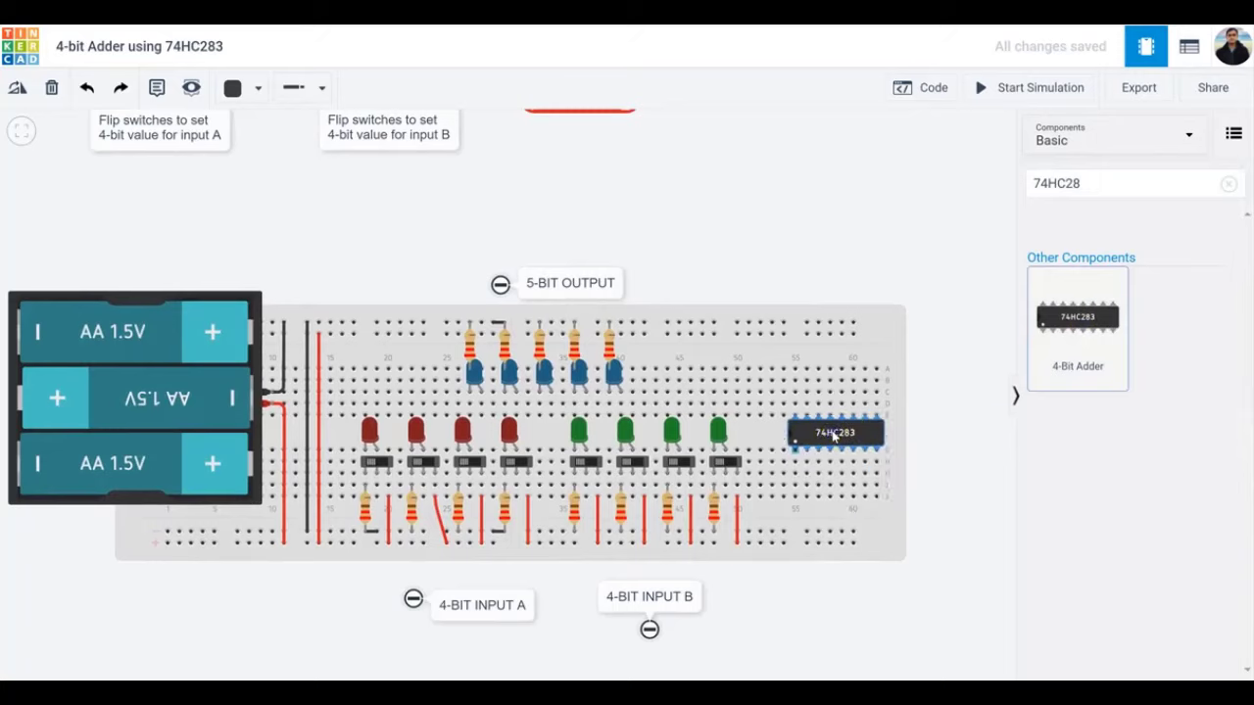
{"action": "left_click", "coordinate": [985, 432]}
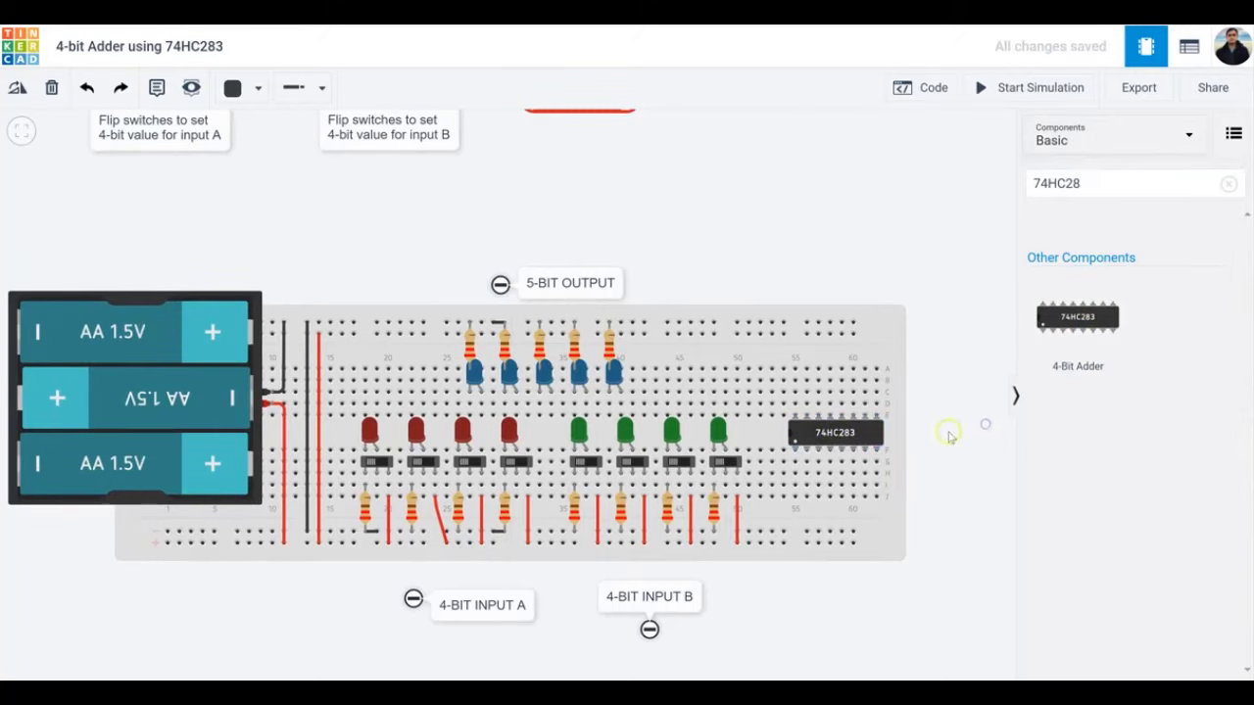
Wire the 74HC283's ground pin to the lower negative rail and its power pin to the upper positive rail.
{"action": "left_click", "coordinate": [877, 451]}
{"action": "left_click", "coordinate": [877, 530]}
{"action": "left_click", "coordinate": [852, 533]}
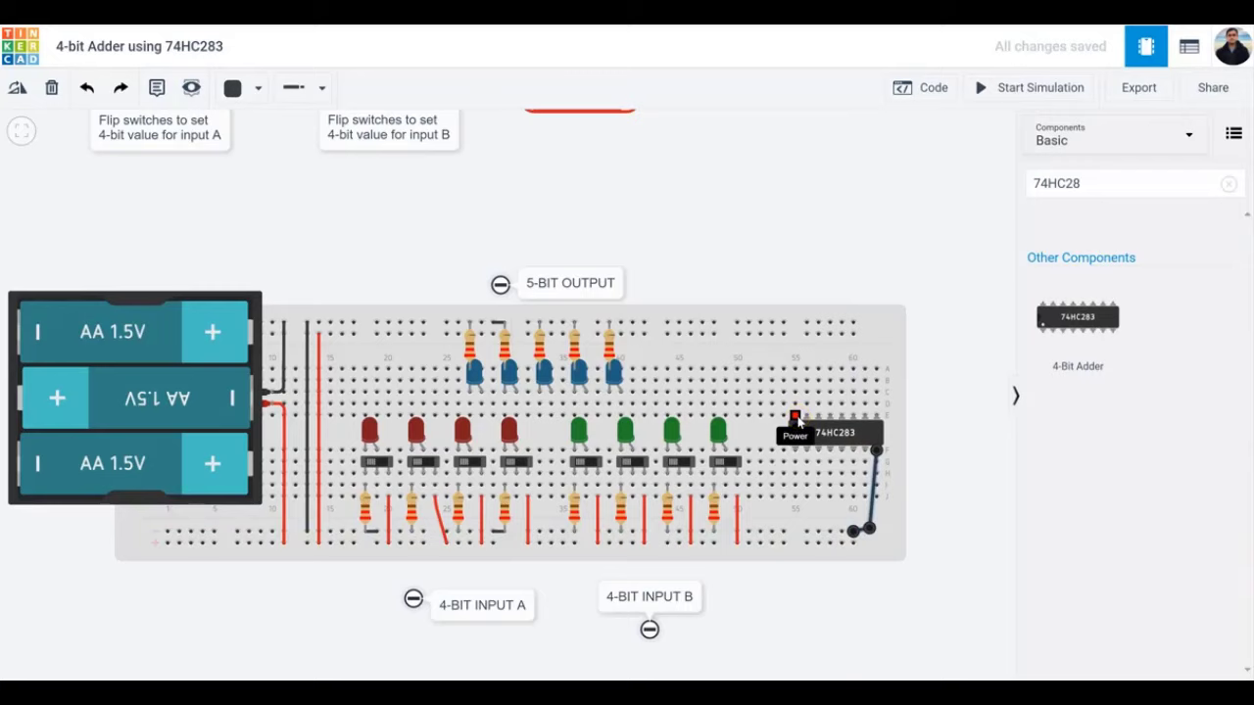
{"action": "left_click", "coordinate": [796, 417]}
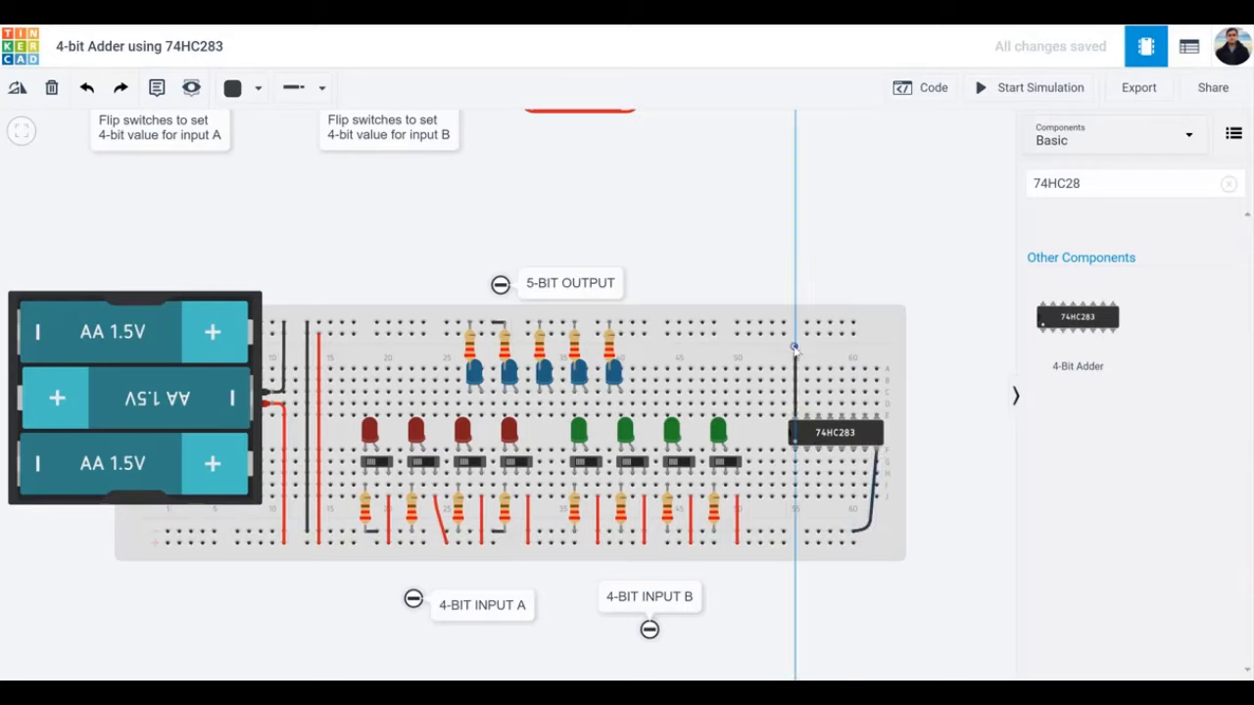
{"action": "left_click", "coordinate": [784, 334]}
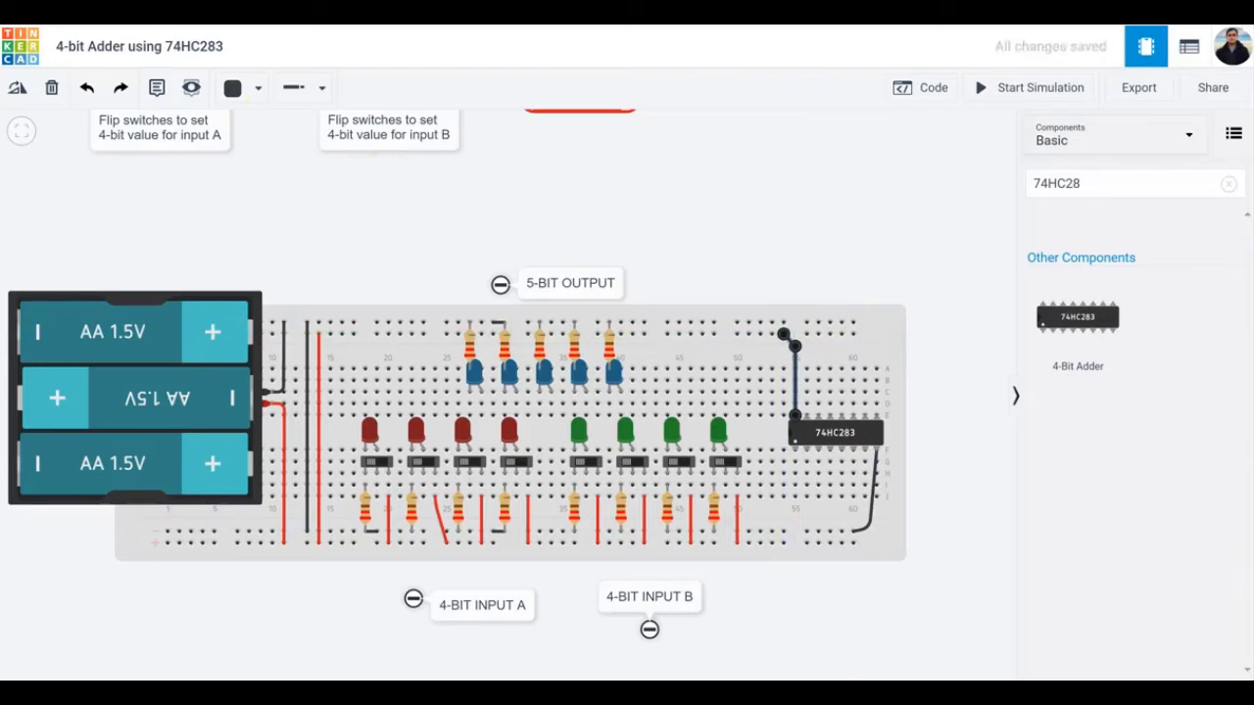
Color the wire from the 74HC283's power pin to the upper positive rail red.
{"action": "left_click", "coordinate": [240, 87]}
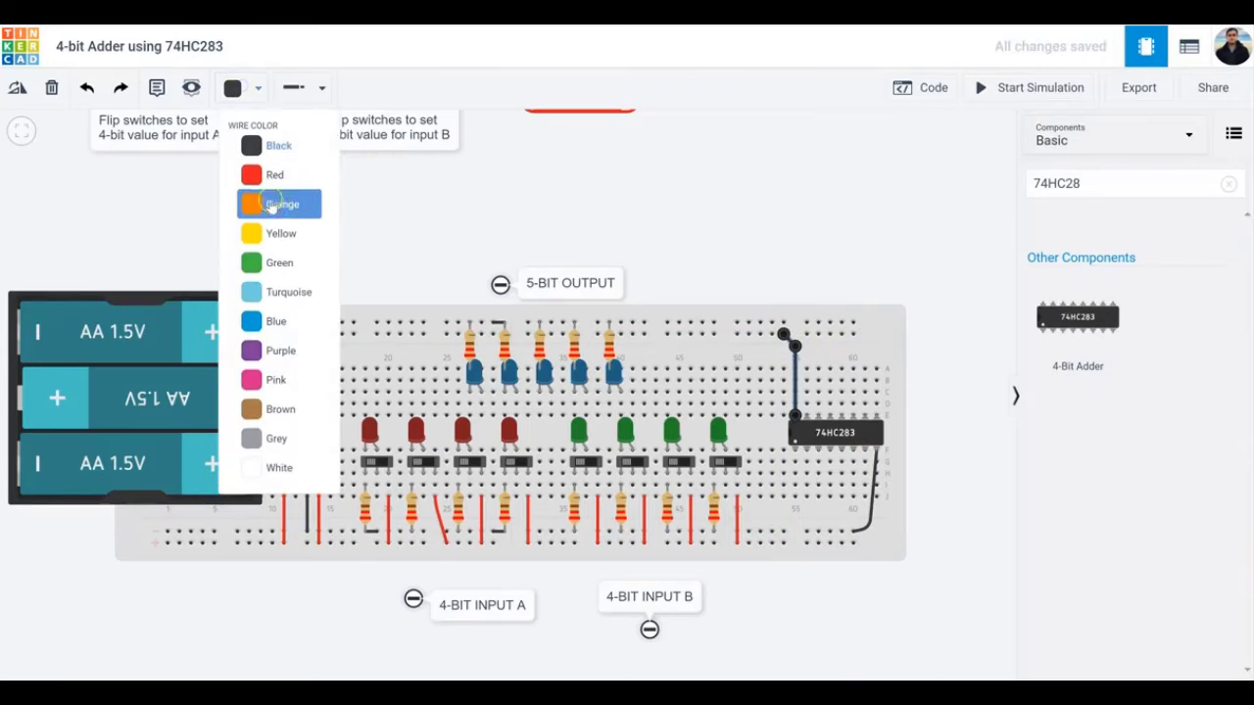
{"action": "left_click", "coordinate": [273, 177]}
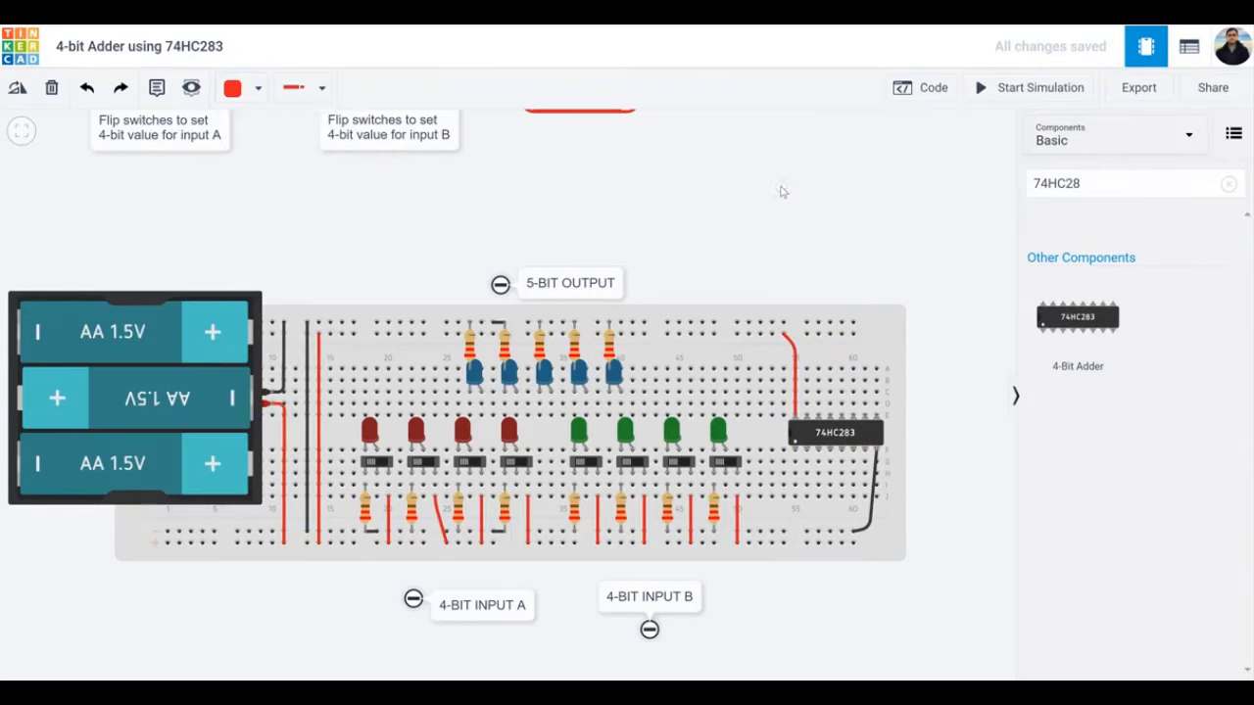
Wire the 74HC283's lower pin beside the ground pin to the lower negative rail and color the wire black.
{"action": "left_click", "coordinate": [794, 446]}
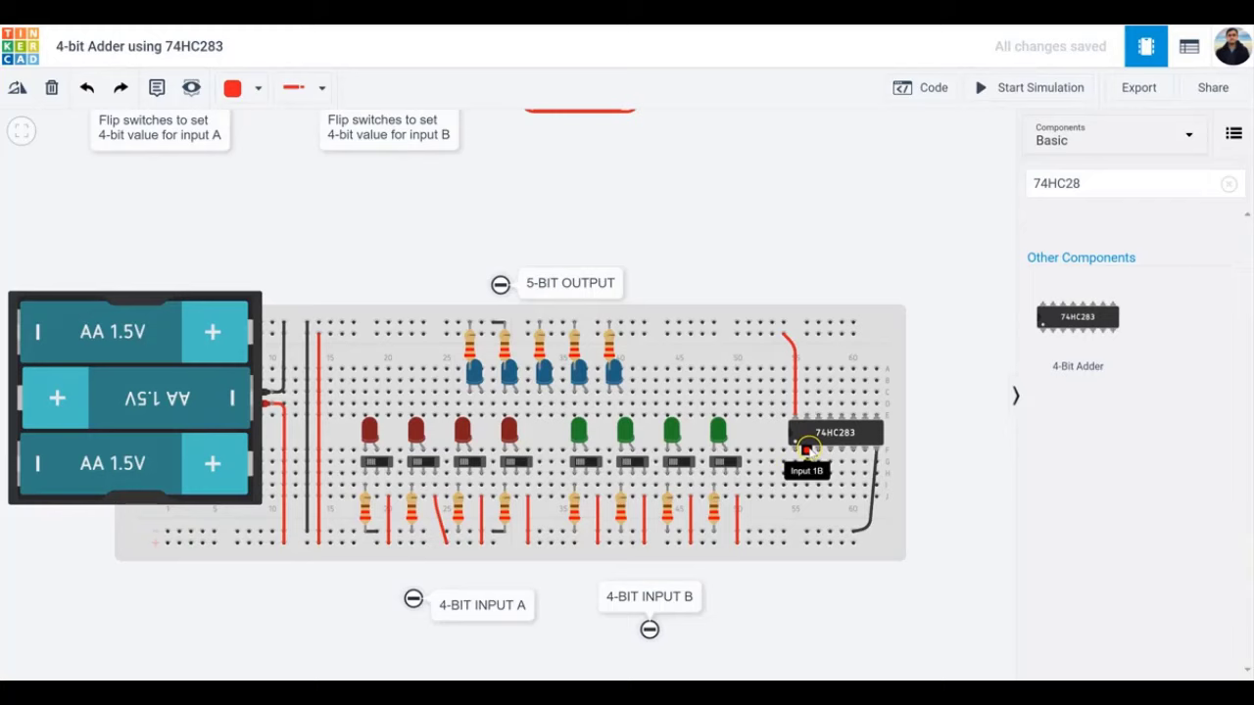
{"action": "left_click", "coordinate": [818, 448]}
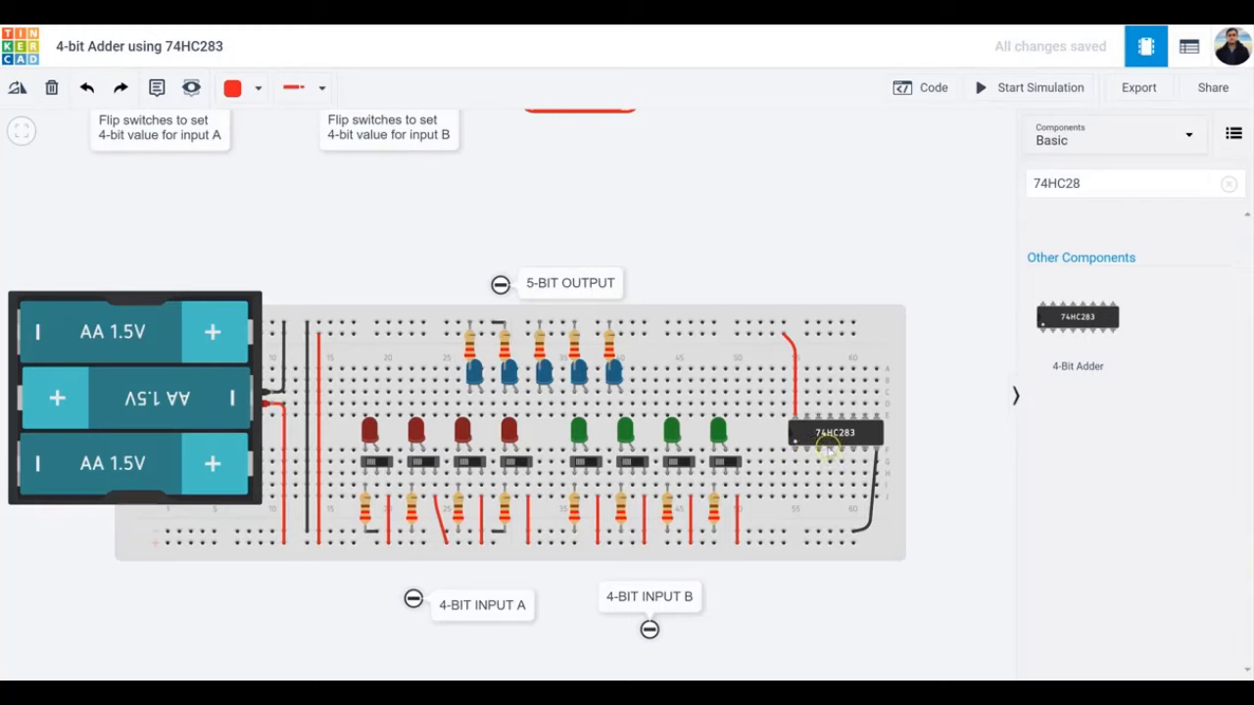
{"action": "left_click", "coordinate": [841, 449]}
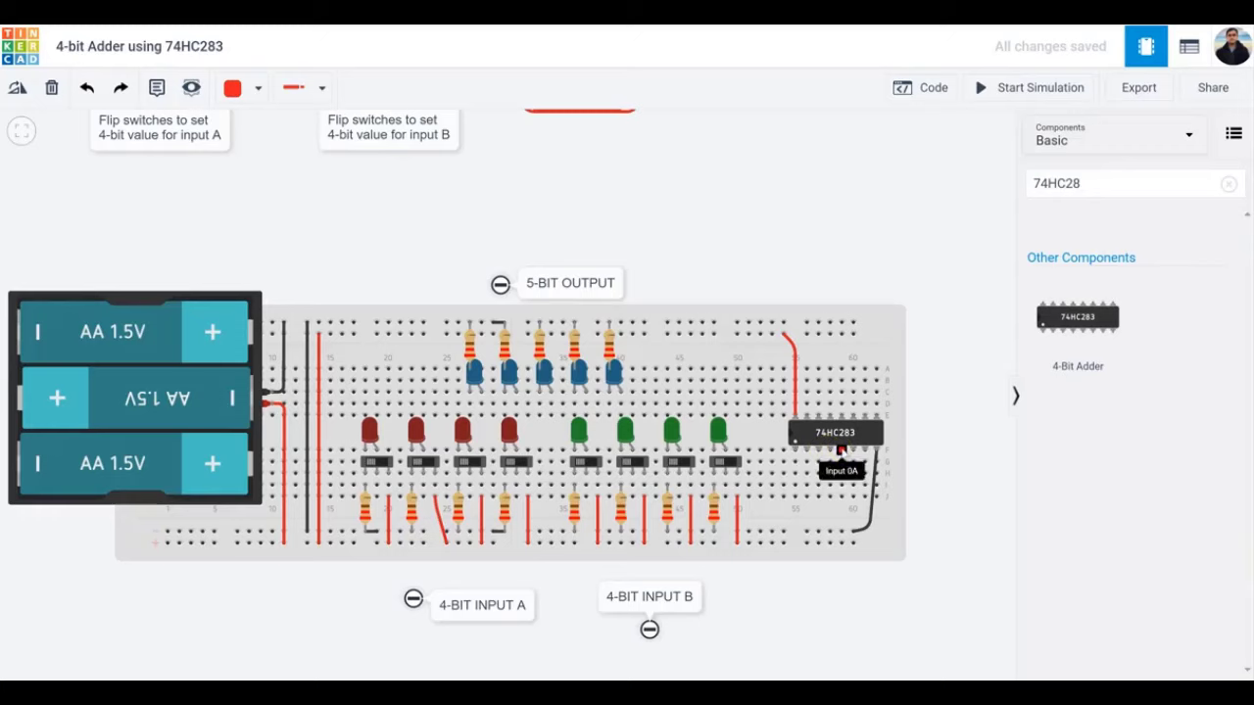
{"action": "left_click", "coordinate": [853, 449]}
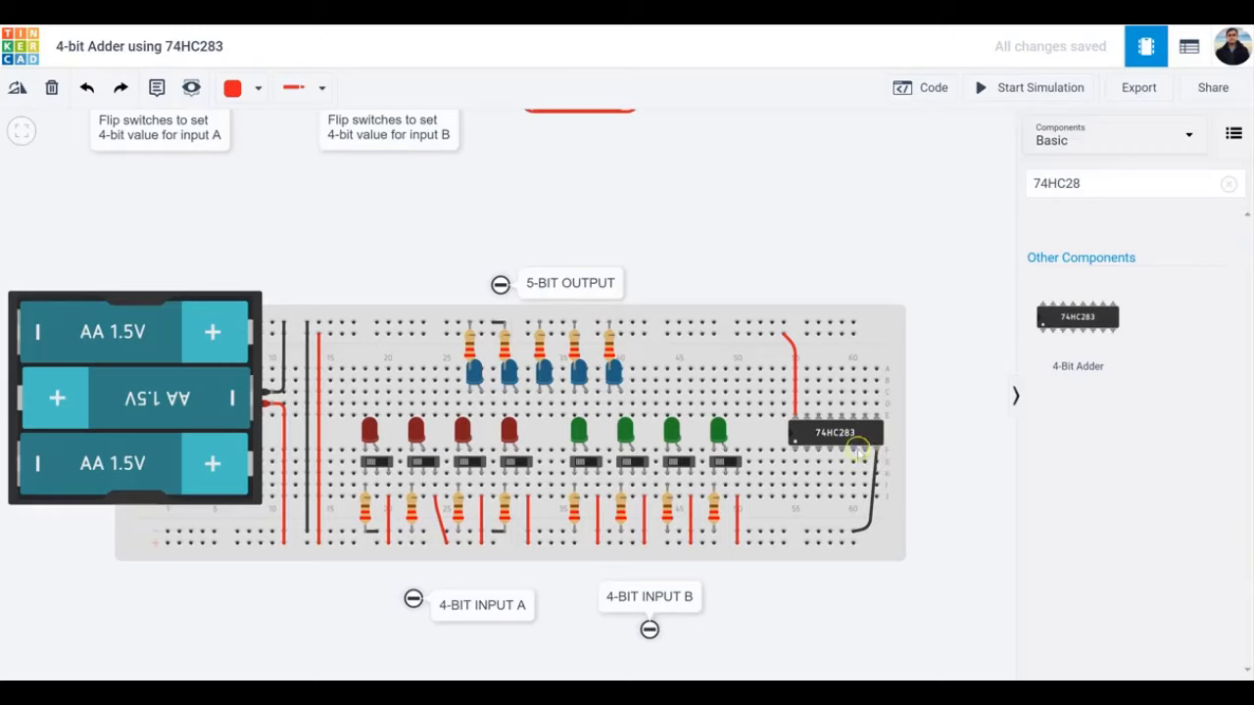
{"action": "left_click", "coordinate": [864, 449]}
{"action": "left_click", "coordinate": [865, 450]}
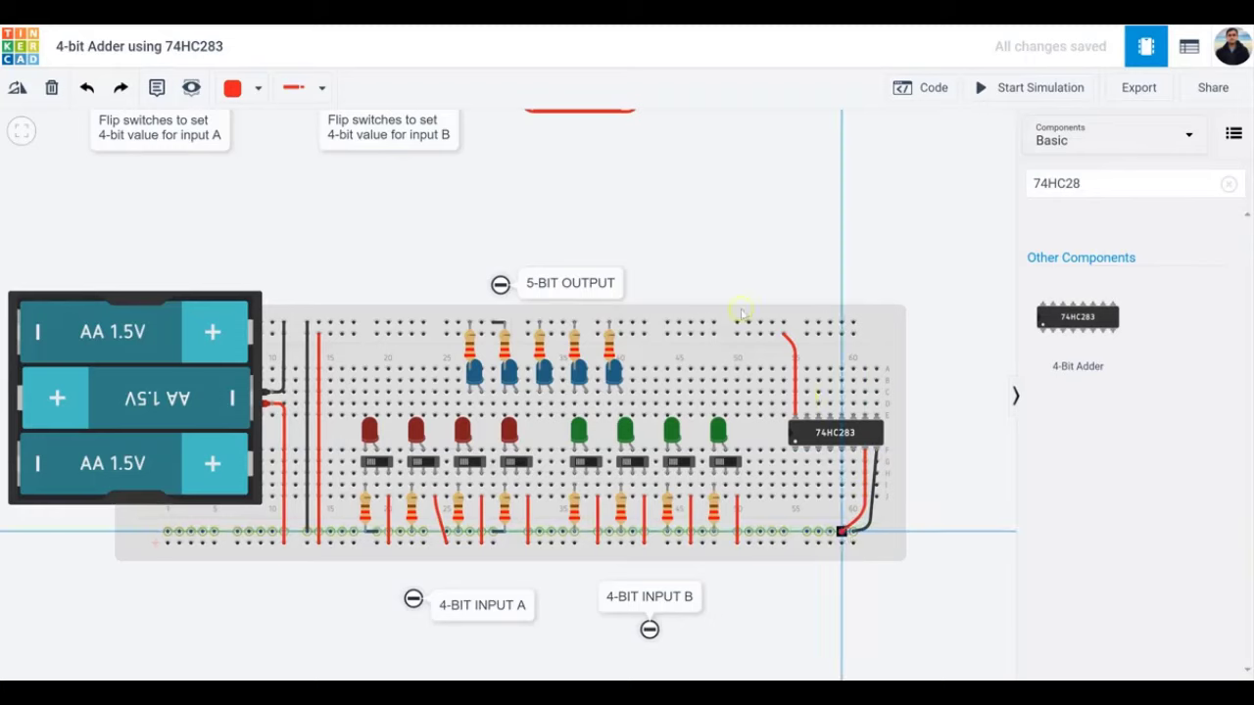
{"action": "left_click", "coordinate": [842, 532]}
{"action": "left_click", "coordinate": [250, 87]}
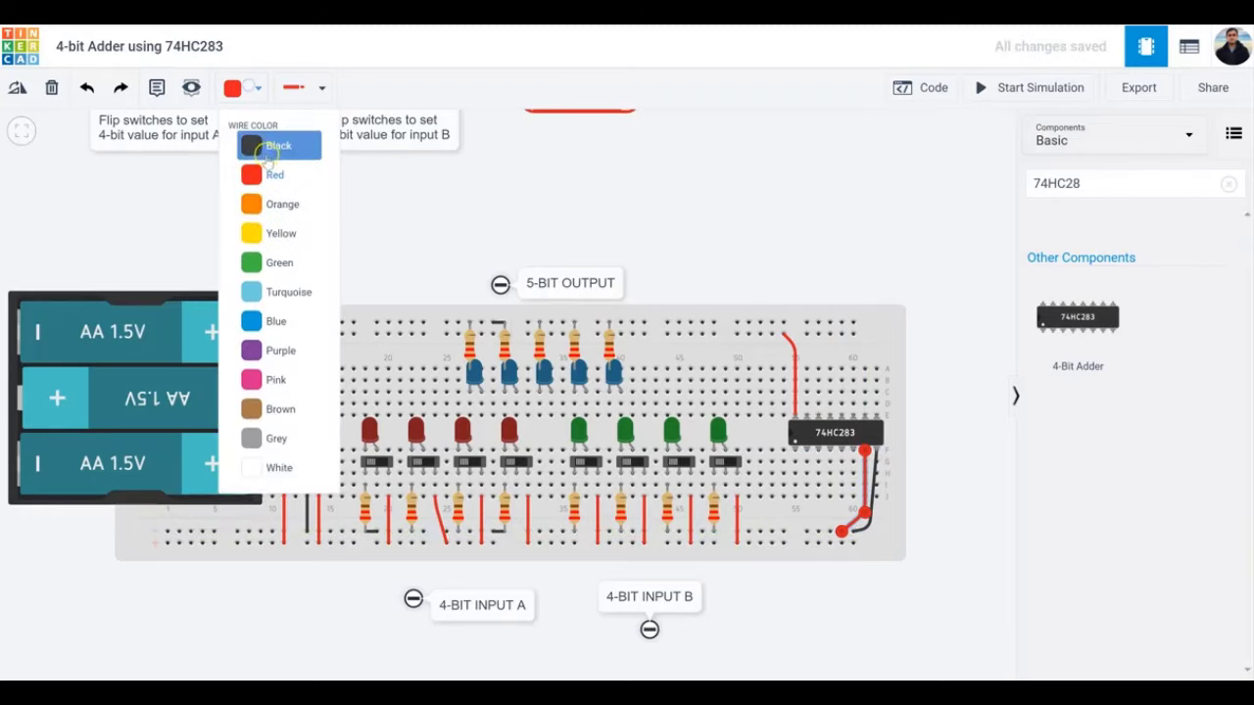
{"action": "left_click", "coordinate": [266, 147]}
{"action": "left_click", "coordinate": [924, 558]}
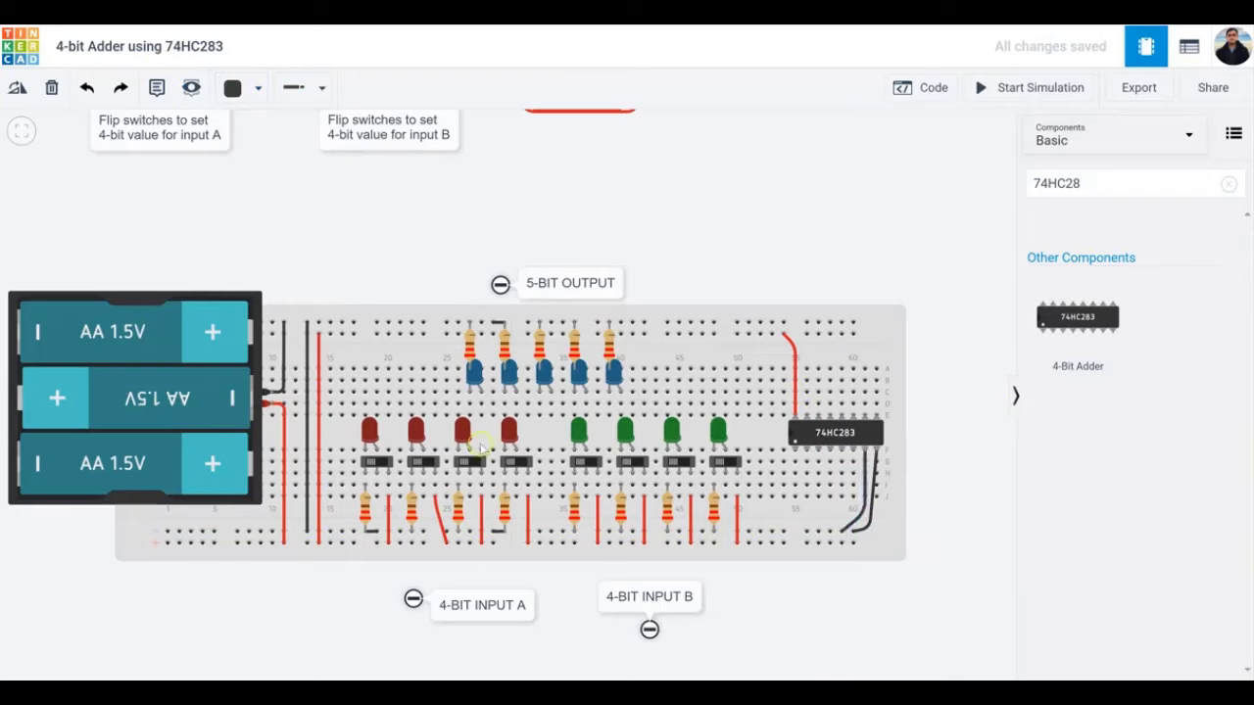
Add a note reading "msb" above the leftmost red LED of input A.
{"action": "left_click", "coordinate": [158, 89]}
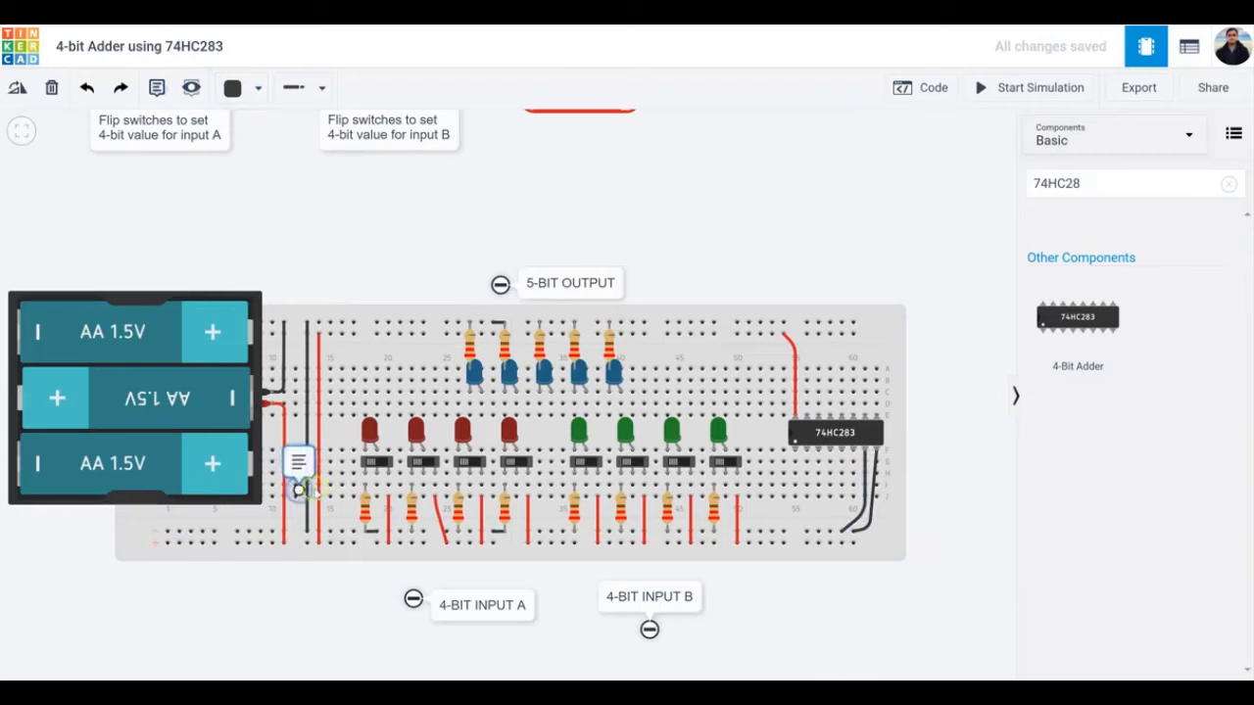
{"action": "left_click", "coordinate": [364, 408]}
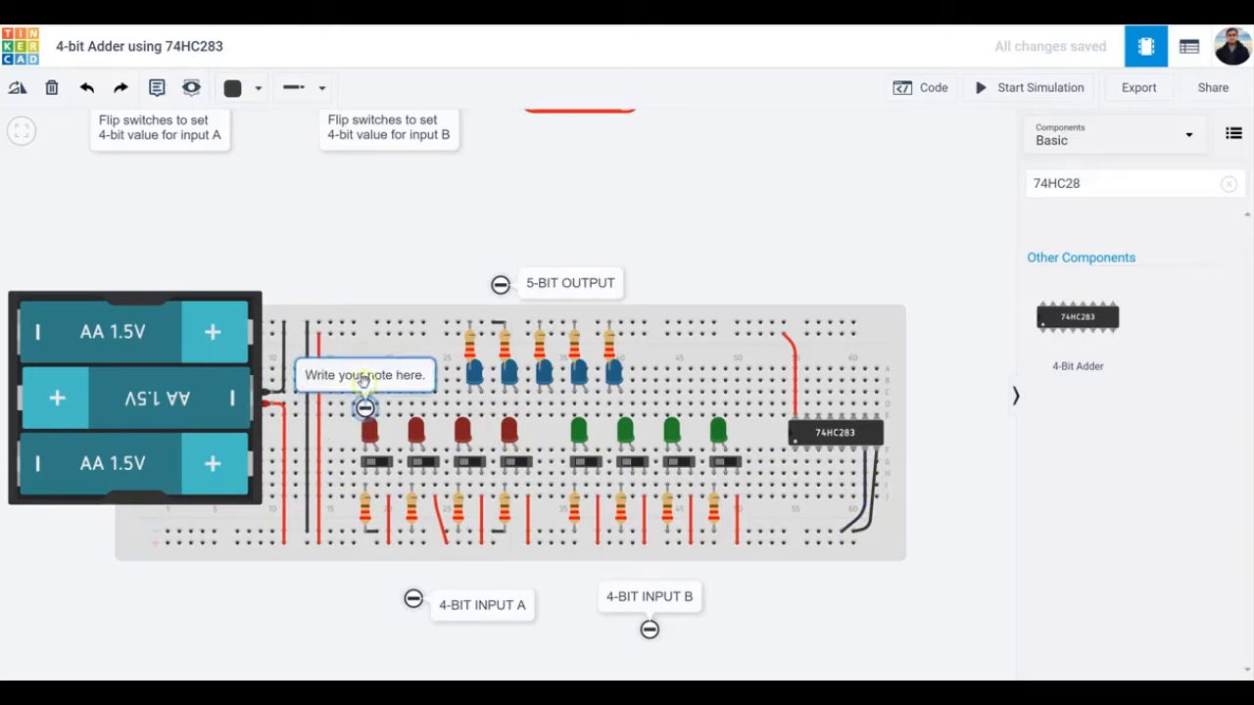
{"action": "double_click", "coordinate": [365, 377]}
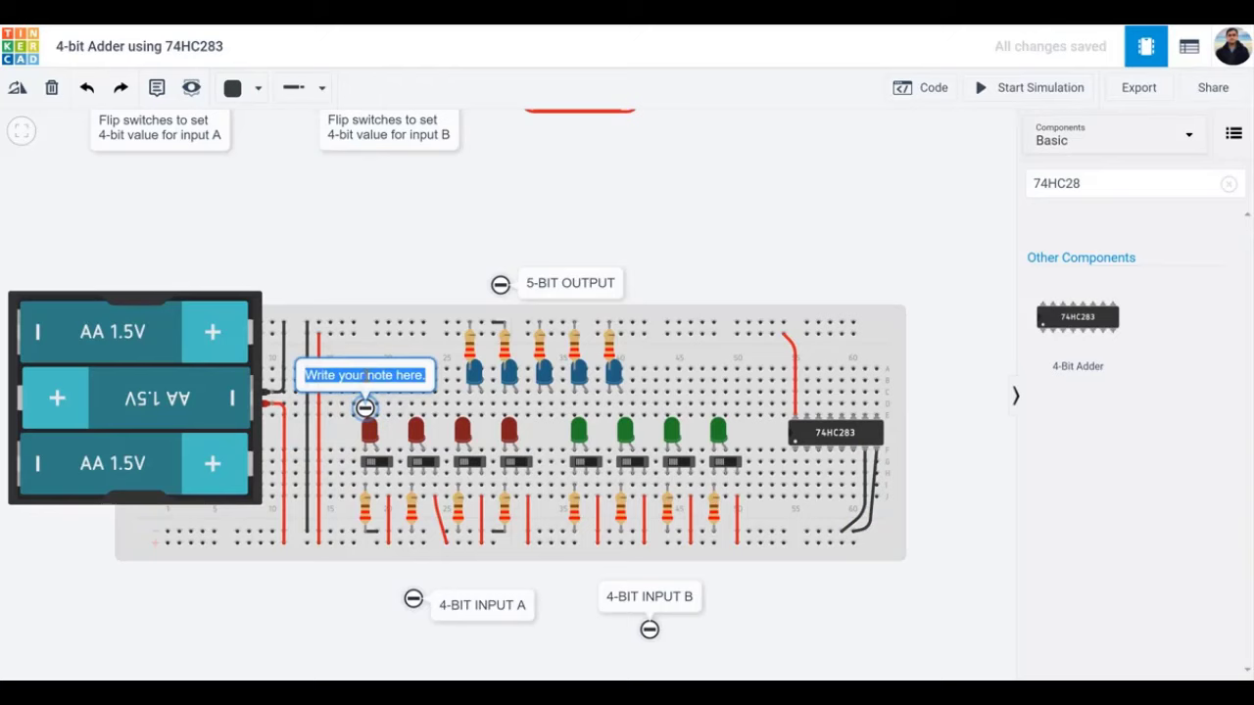
{"action": "type", "text": "msb"}
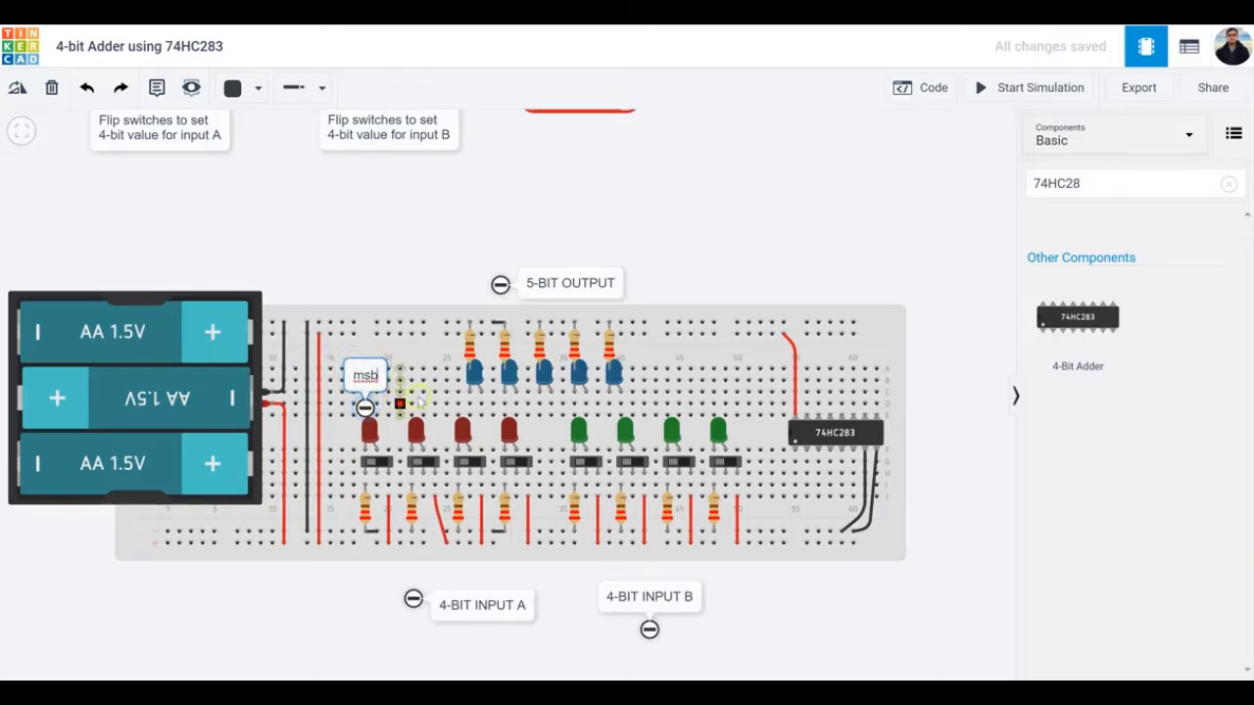
Add a note reading "lsb" beside the rightmost red LED of input A.
{"action": "left_click", "coordinate": [157, 88]}
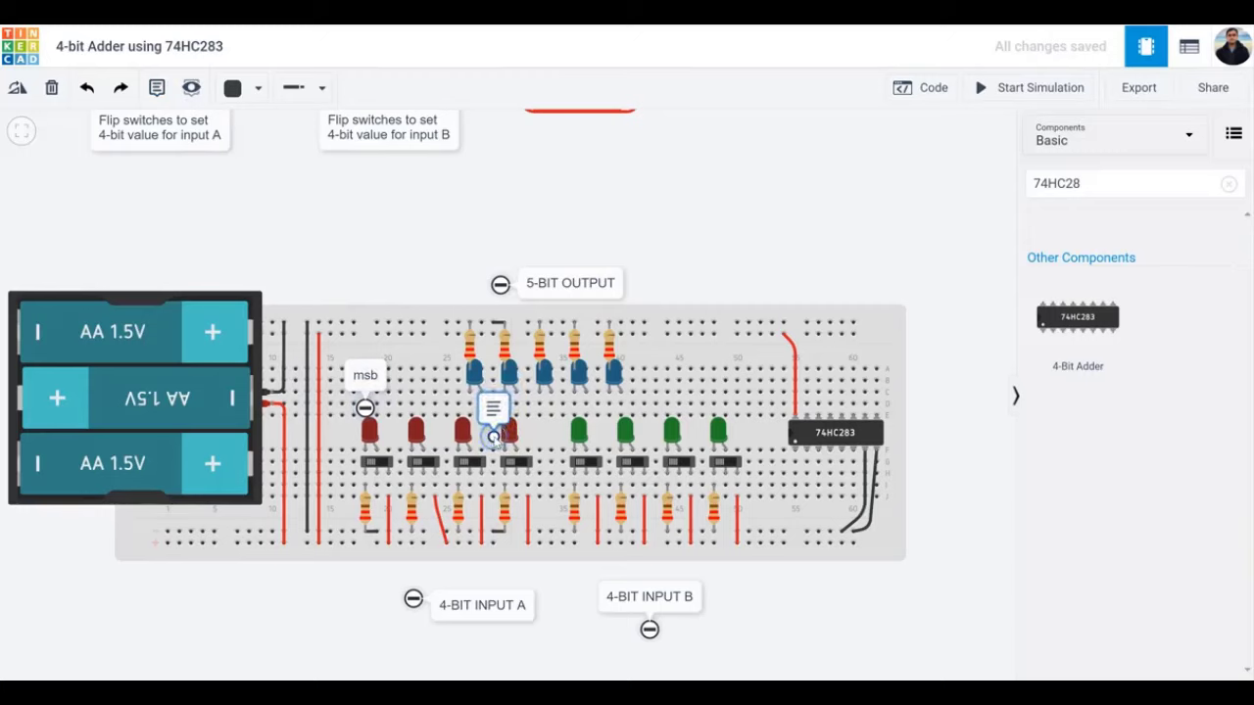
{"action": "left_click", "coordinate": [494, 435]}
{"action": "type", "text": "lsb"}
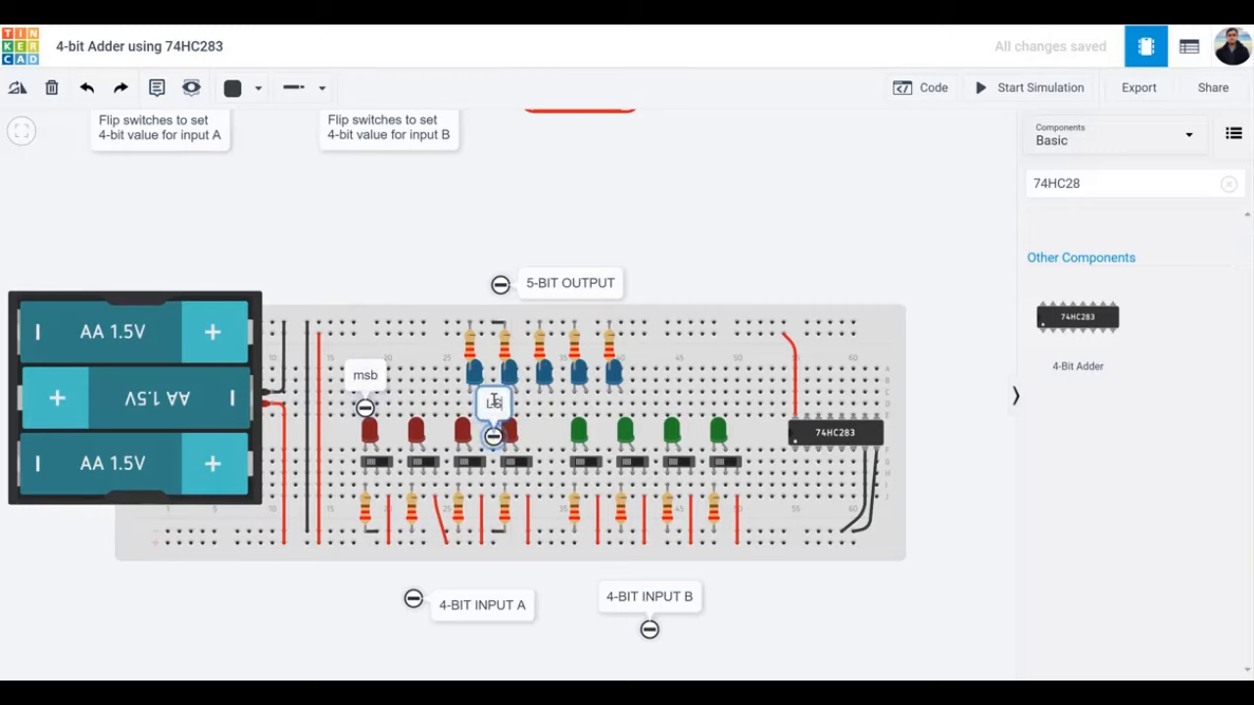
{"action": "type", "text": "B"}
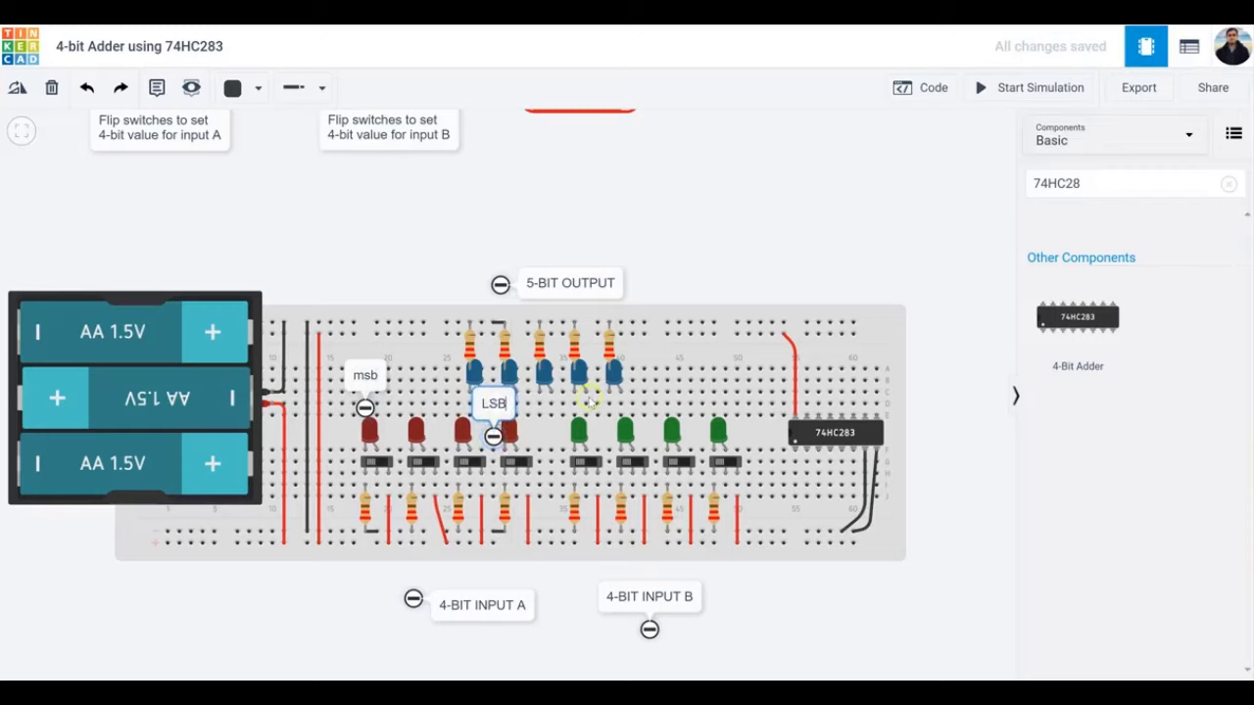
{"action": "key", "text": "BackSpace"}
{"action": "key", "text": "BackSpace"}
{"action": "key", "text": "BackSpace"}
{"action": "type", "text": "lsb"}
{"action": "left_click", "coordinate": [322, 192]}
Label the input B LEDs with an "msb" note at the leftmost green LED and an "lsb" note at the rightmost.
{"action": "left_click", "coordinate": [160, 93]}
{"action": "left_click", "coordinate": [557, 432]}
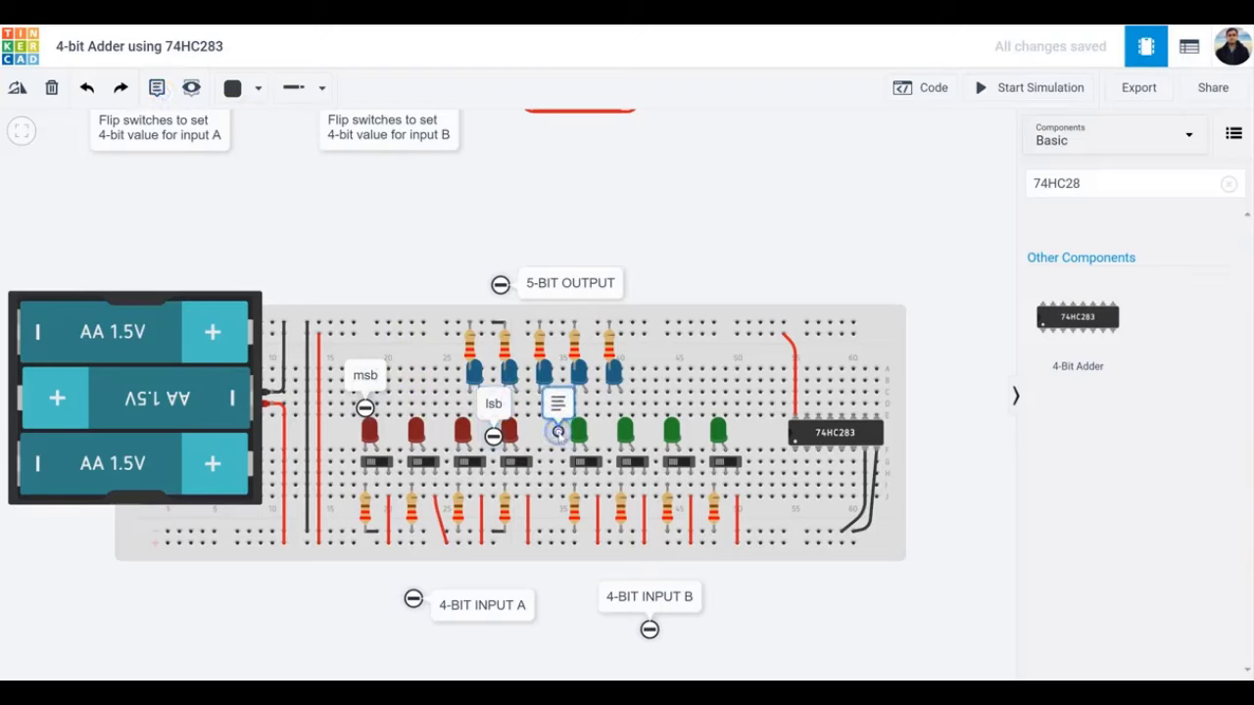
{"action": "type", "text": "msb"}
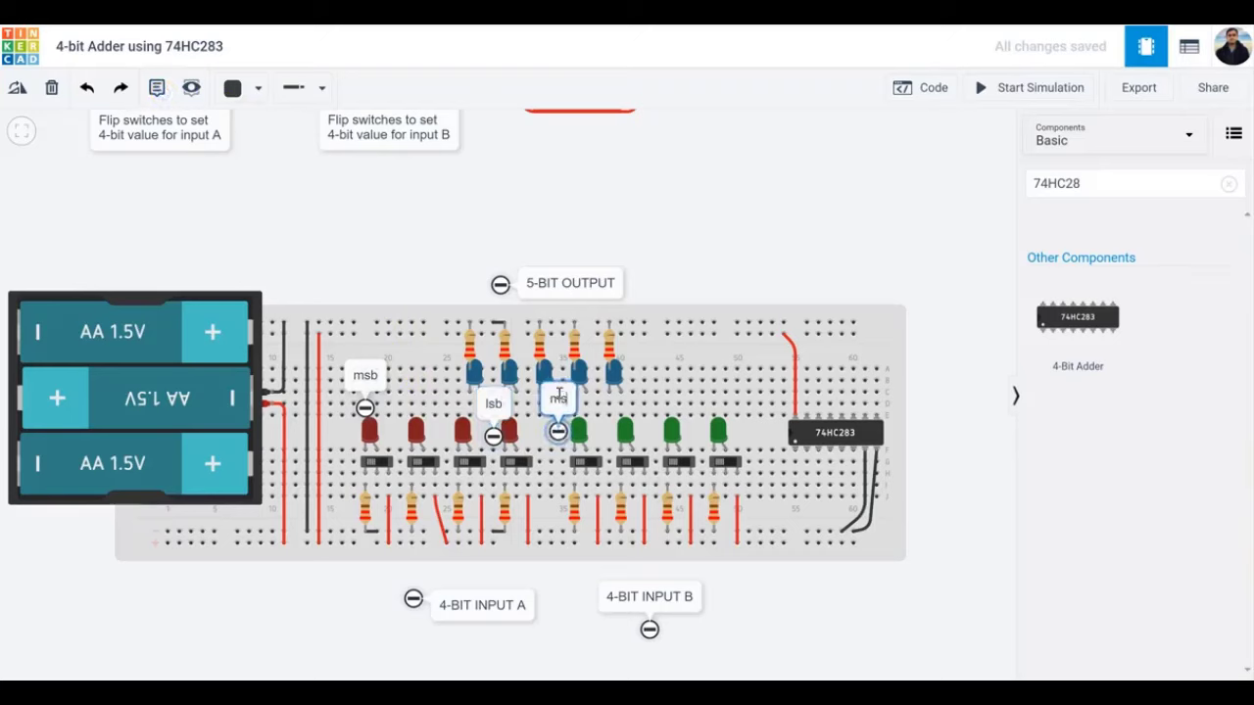
{"action": "left_click", "coordinate": [156, 88]}
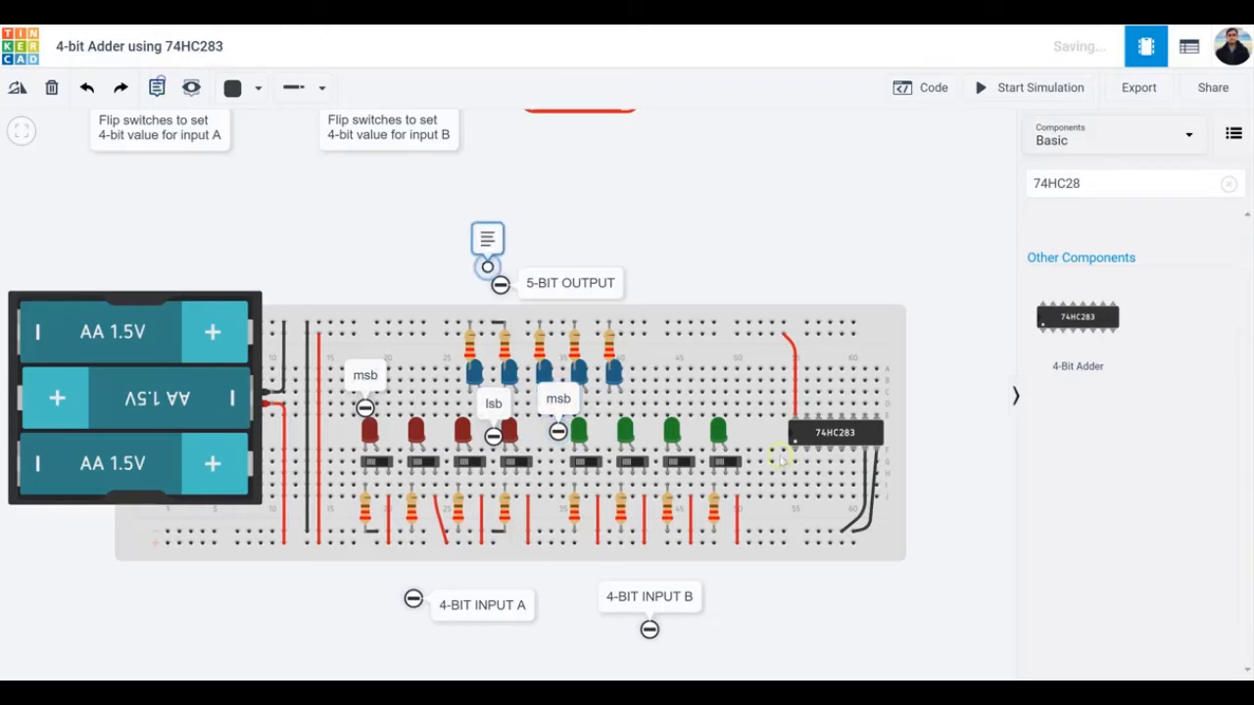
{"action": "left_click", "coordinate": [742, 428]}
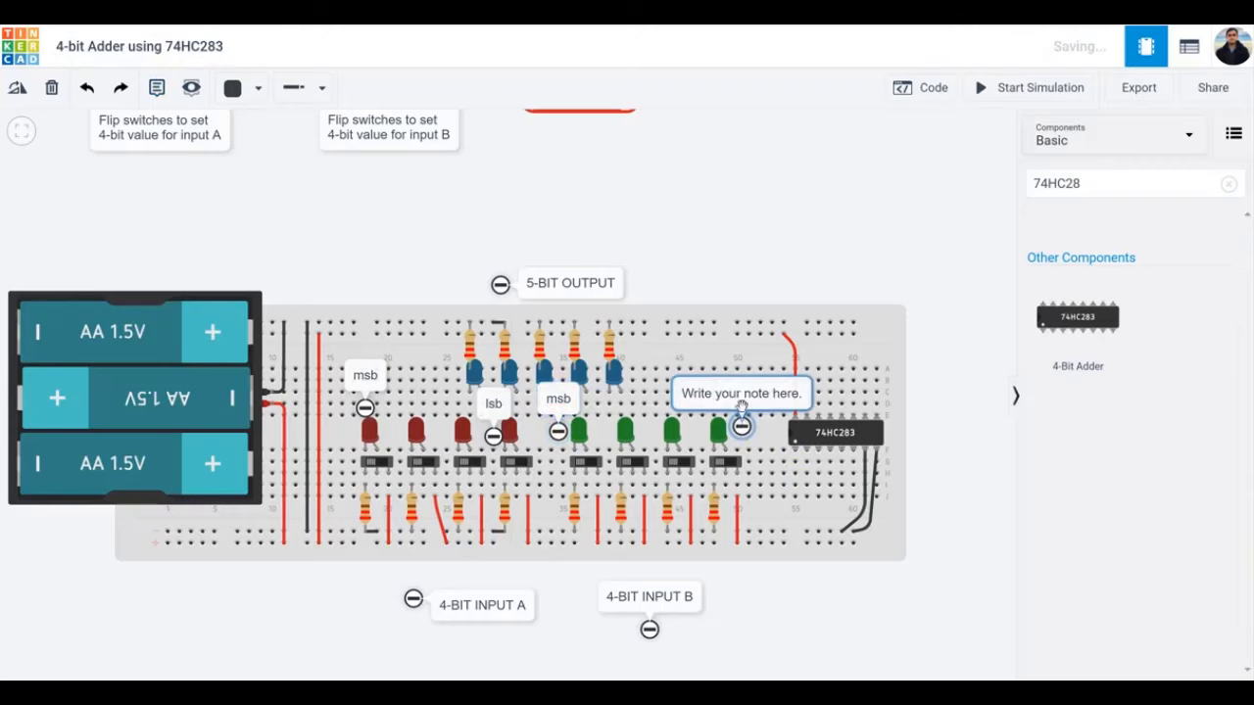
{"action": "type", "text": "lsb"}
{"action": "left_click", "coordinate": [843, 600]}
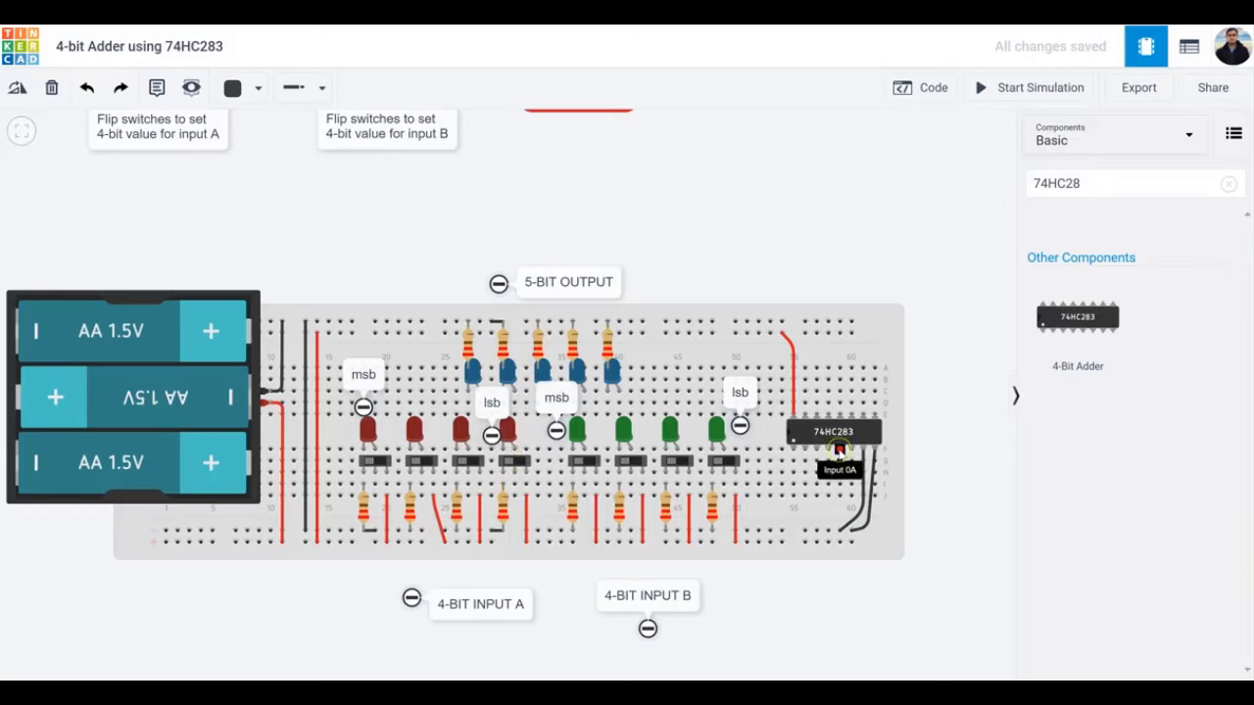
Wire the 74HC283's Input 0A column to the middle terminal of input A's lsb switch and color the wire orange.
{"action": "left_click", "coordinate": [840, 484]}
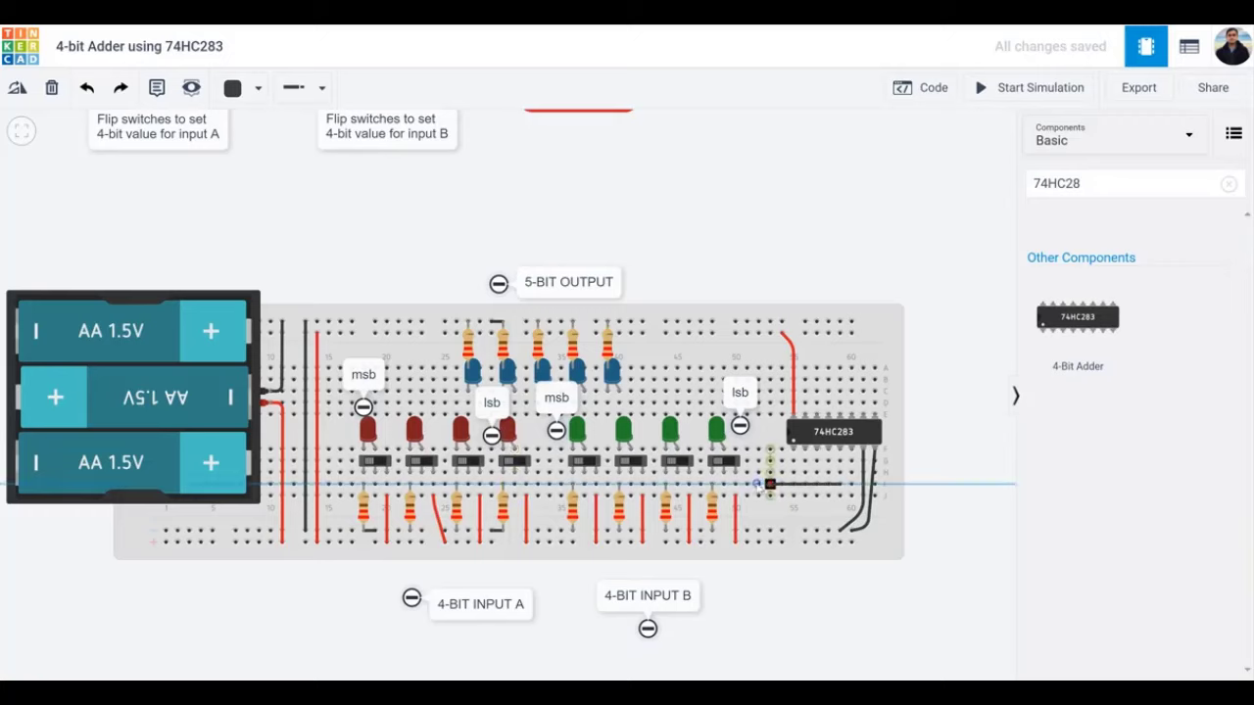
{"action": "left_click", "coordinate": [514, 484]}
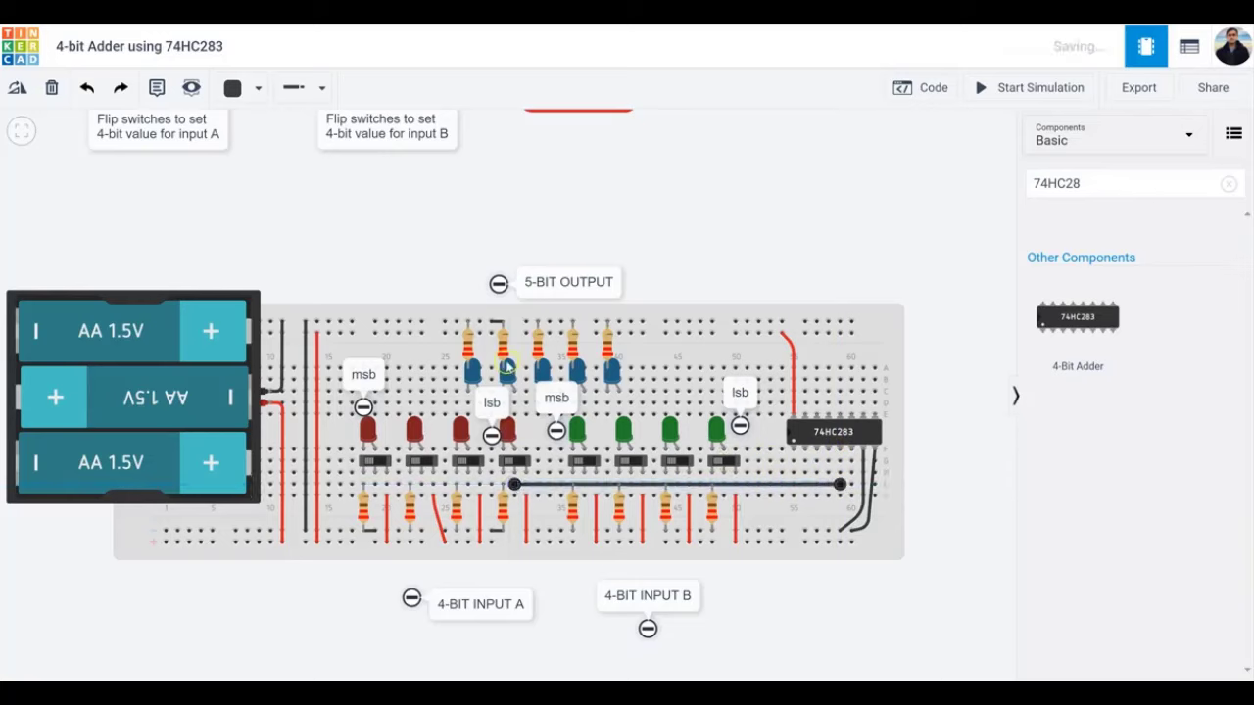
{"action": "left_click", "coordinate": [256, 92]}
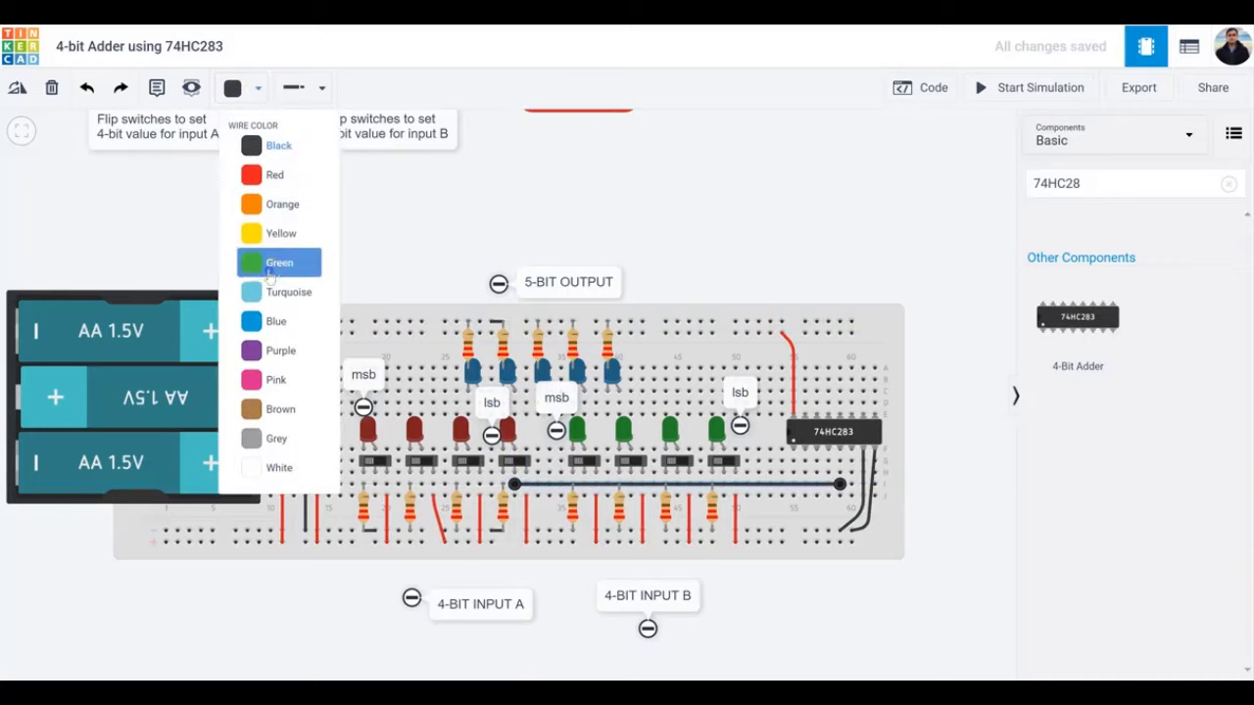
{"action": "left_click", "coordinate": [271, 277]}
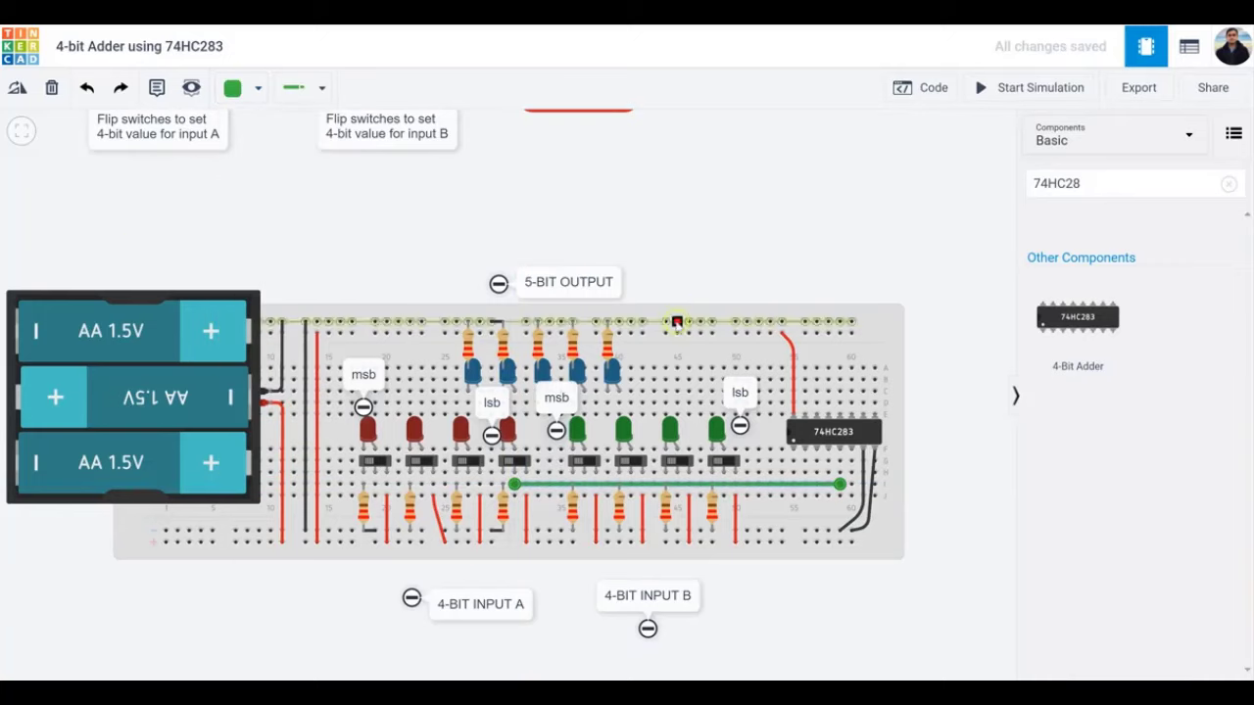
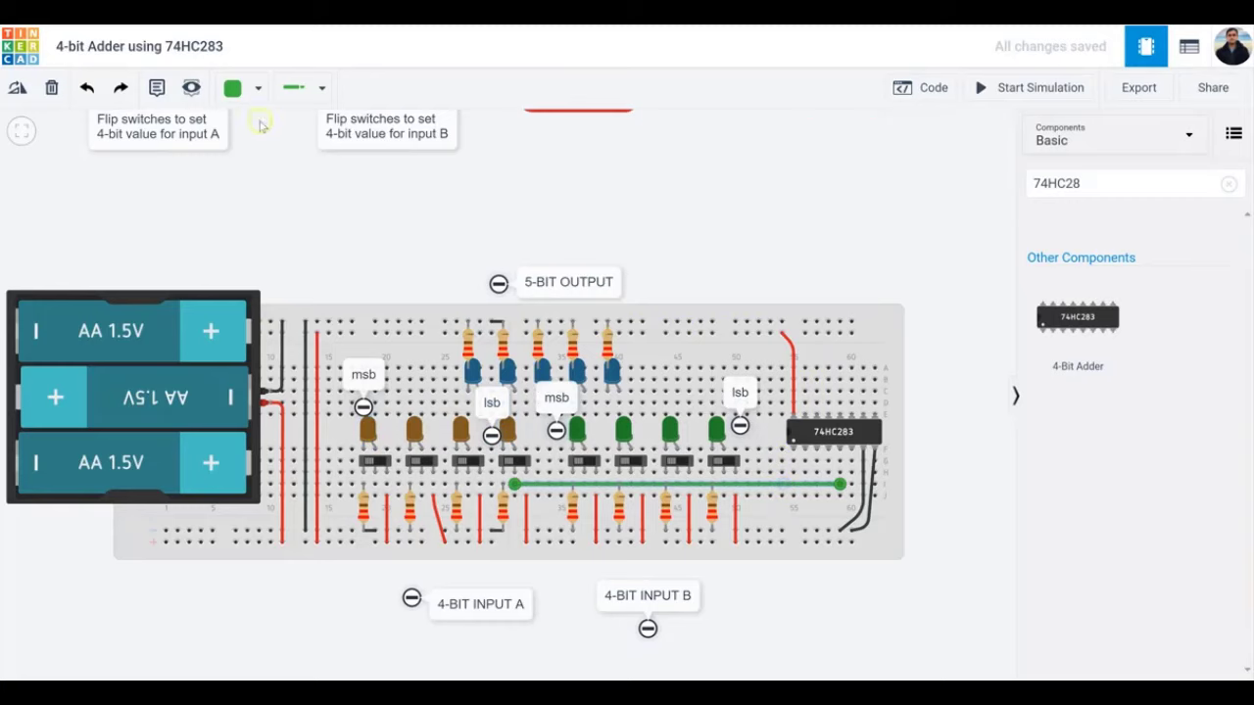
{"action": "left_click", "coordinate": [259, 88]}
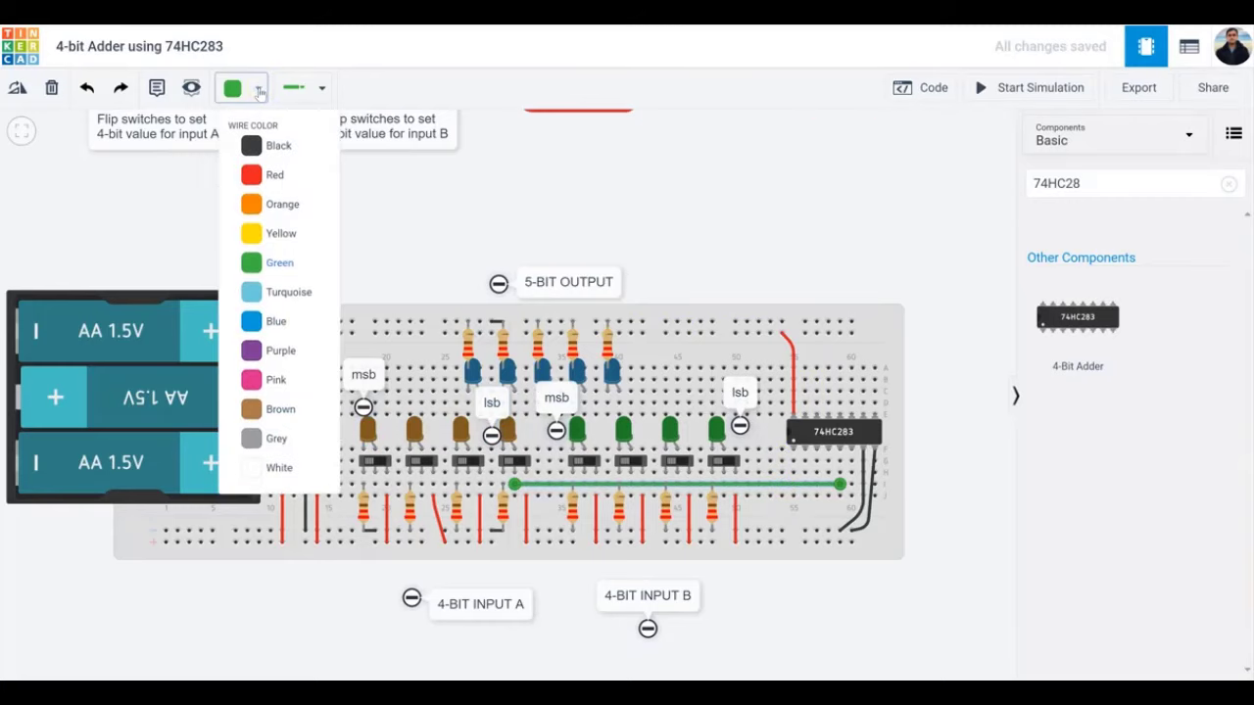
{"action": "left_click", "coordinate": [281, 202]}
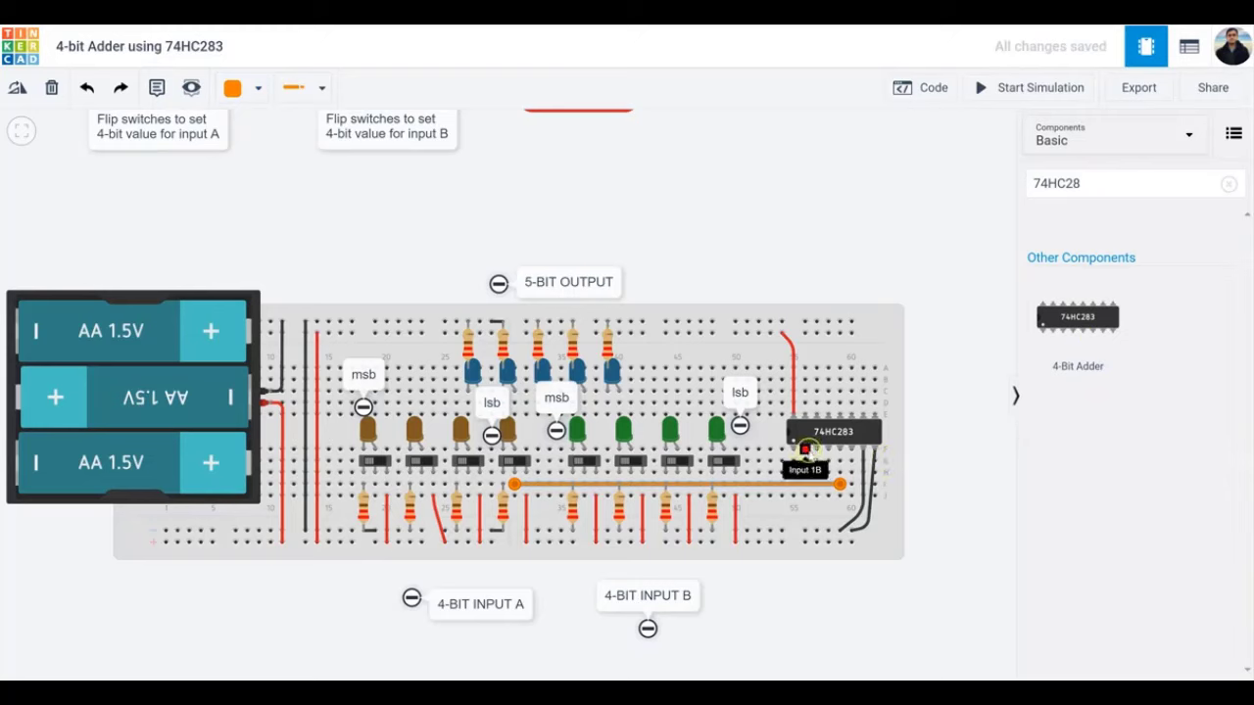
Wire the 74HC283's third lower pin, Input 1A, to the middle terminal of the third input A switch with an orange wire.
{"action": "left_click", "coordinate": [817, 448]}
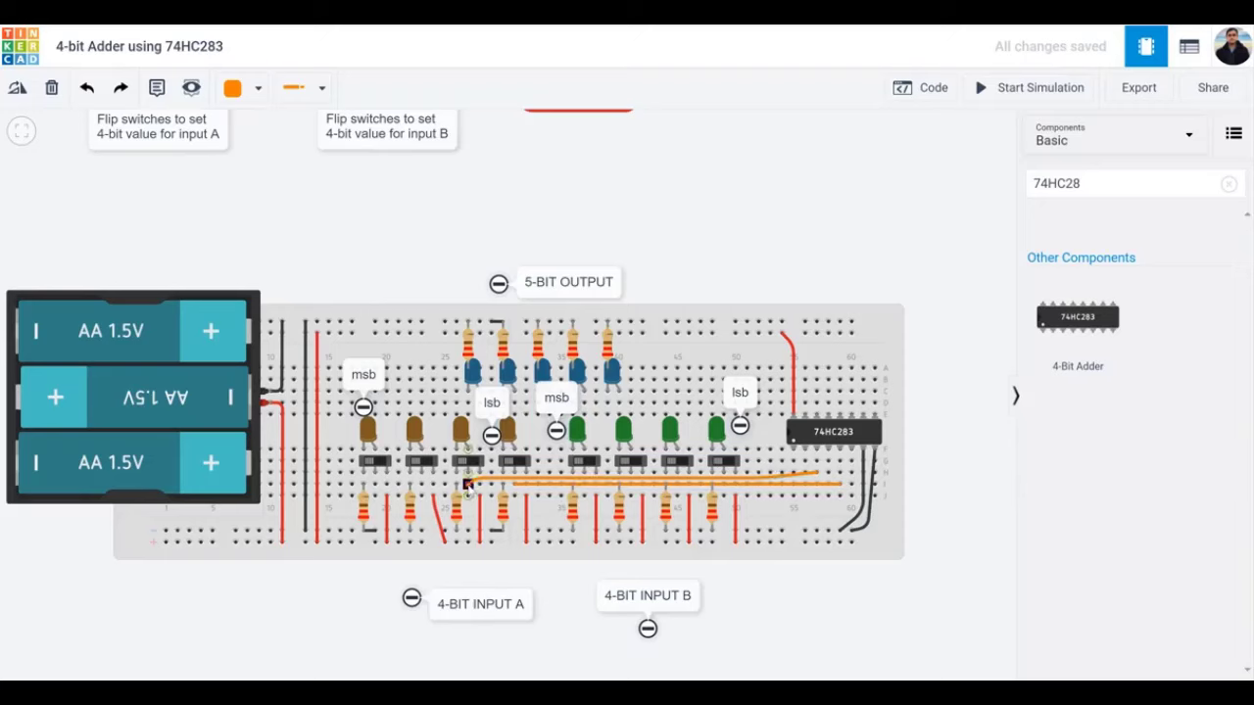
{"action": "left_click", "coordinate": [467, 483]}
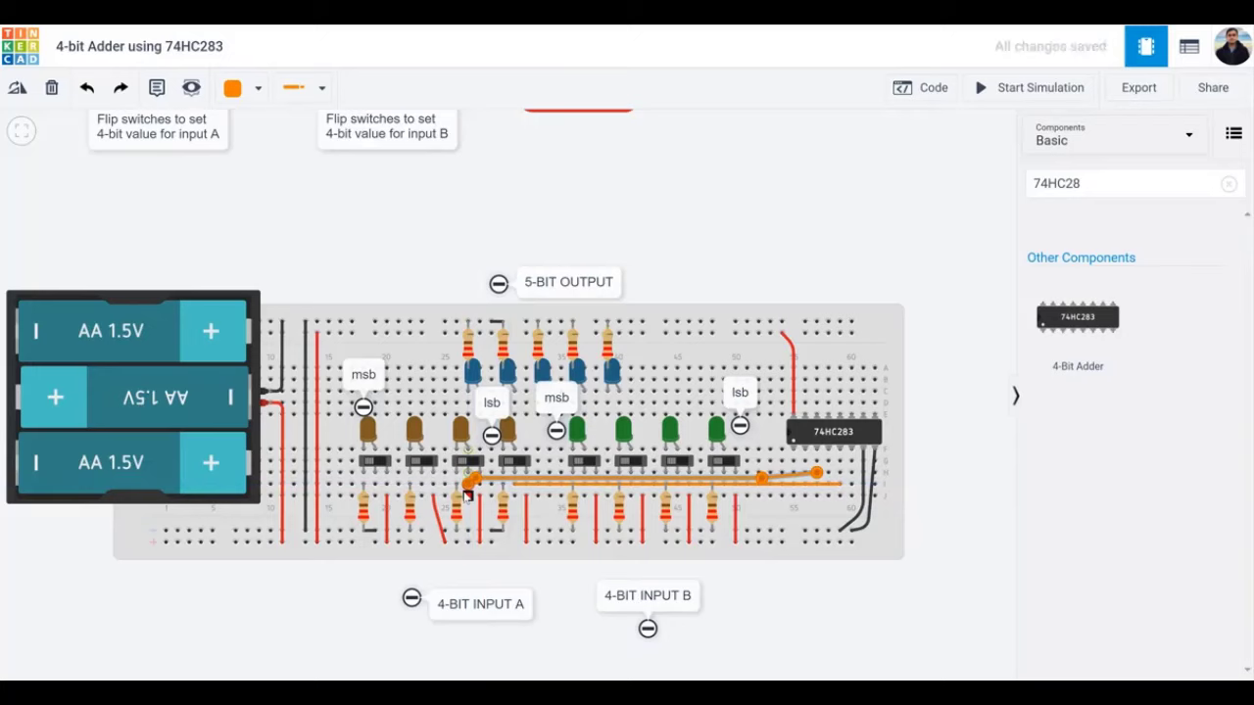
{"action": "left_click", "coordinate": [228, 611]}
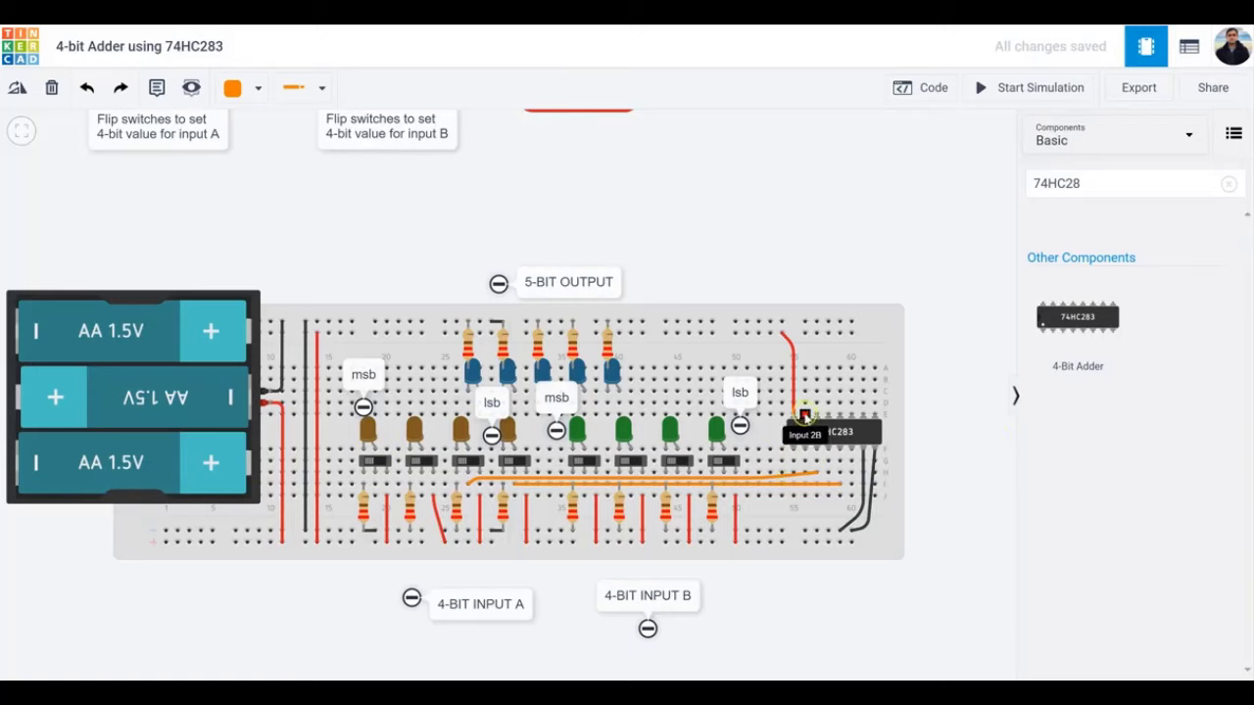
Wire the 74HC283's Input 2A column around the breadboard's end to the middle terminal of the second input A switch in orange.
{"action": "left_click", "coordinate": [817, 417]}
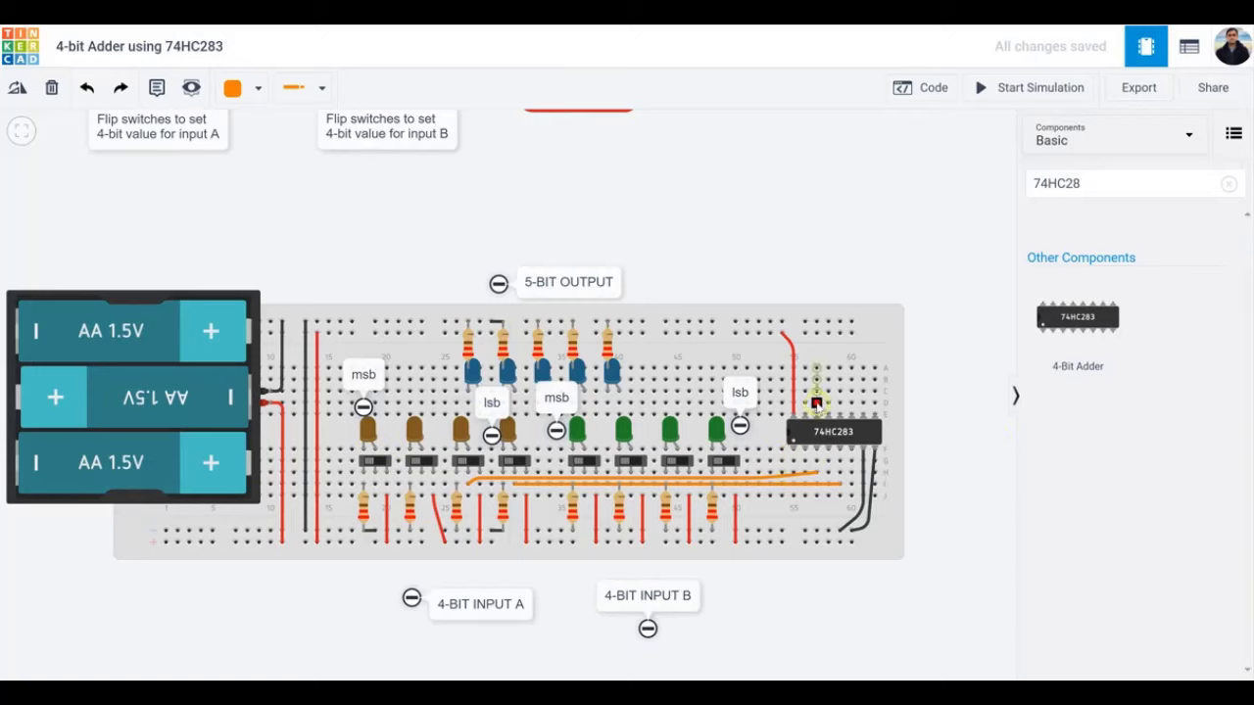
{"action": "left_click", "coordinate": [927, 403]}
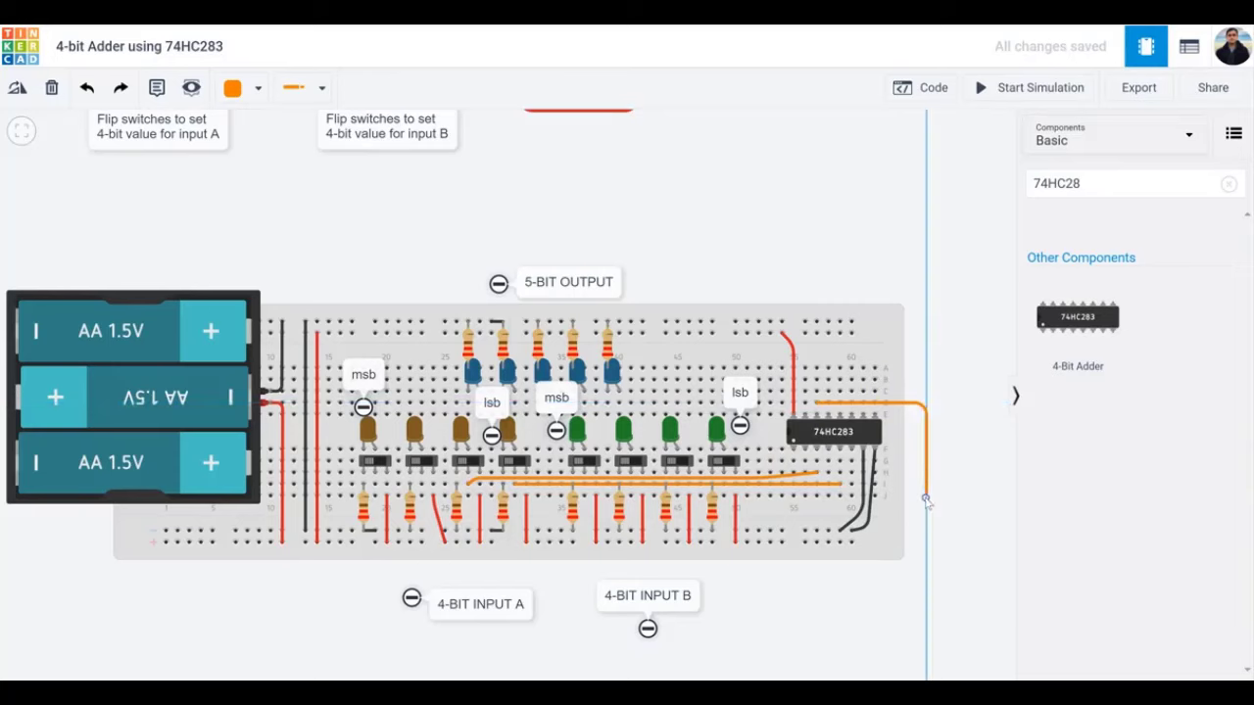
{"action": "left_click", "coordinate": [926, 498]}
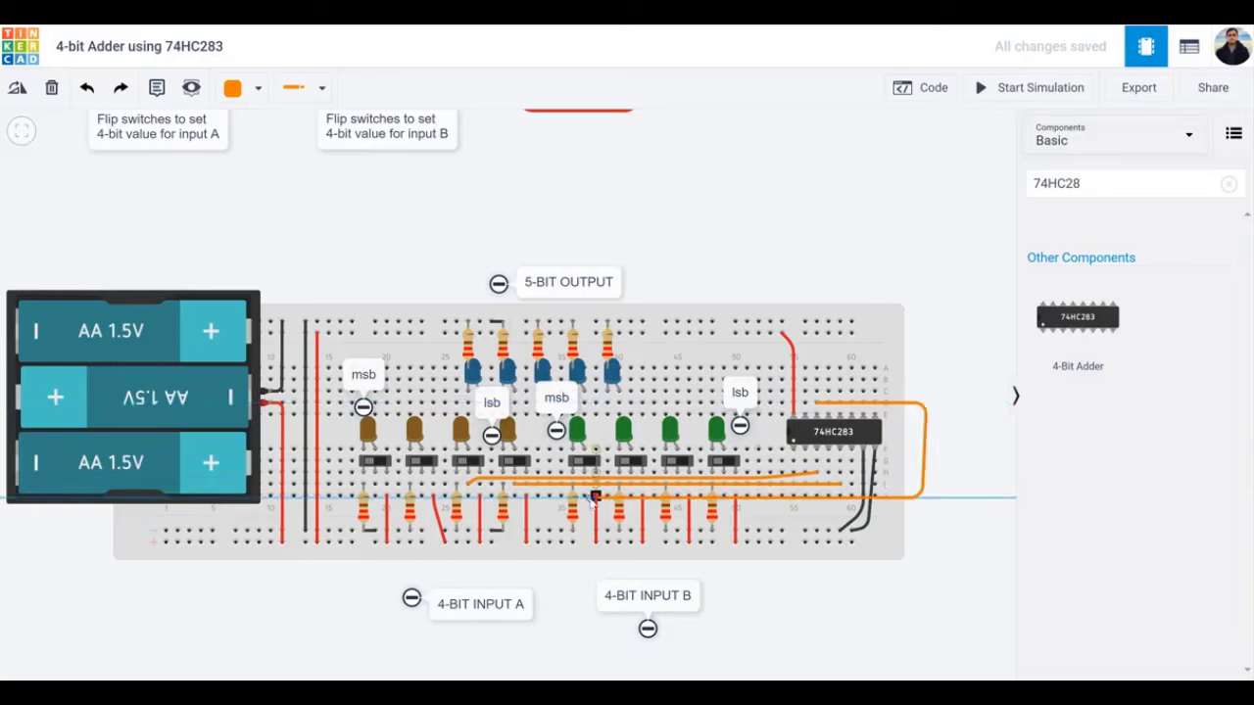
{"action": "left_click", "coordinate": [472, 507]}
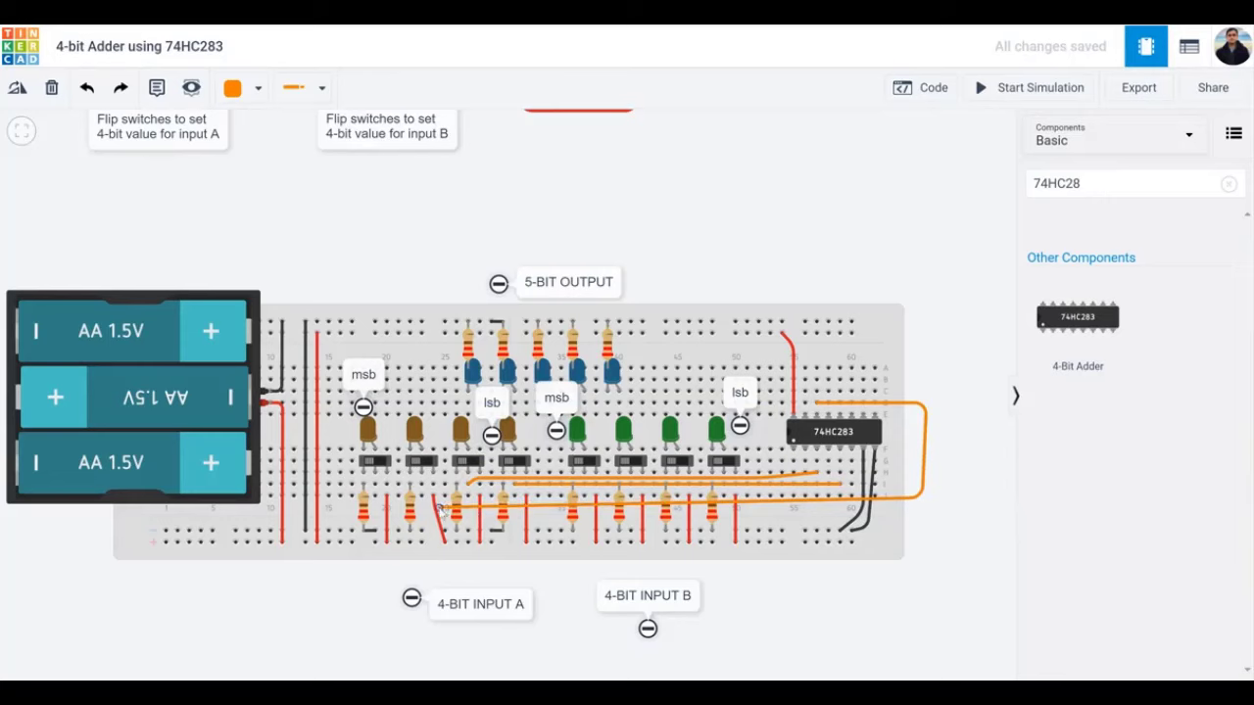
{"action": "left_click_drag", "start_coordinate": [442, 506], "coordinate": [421, 490]}
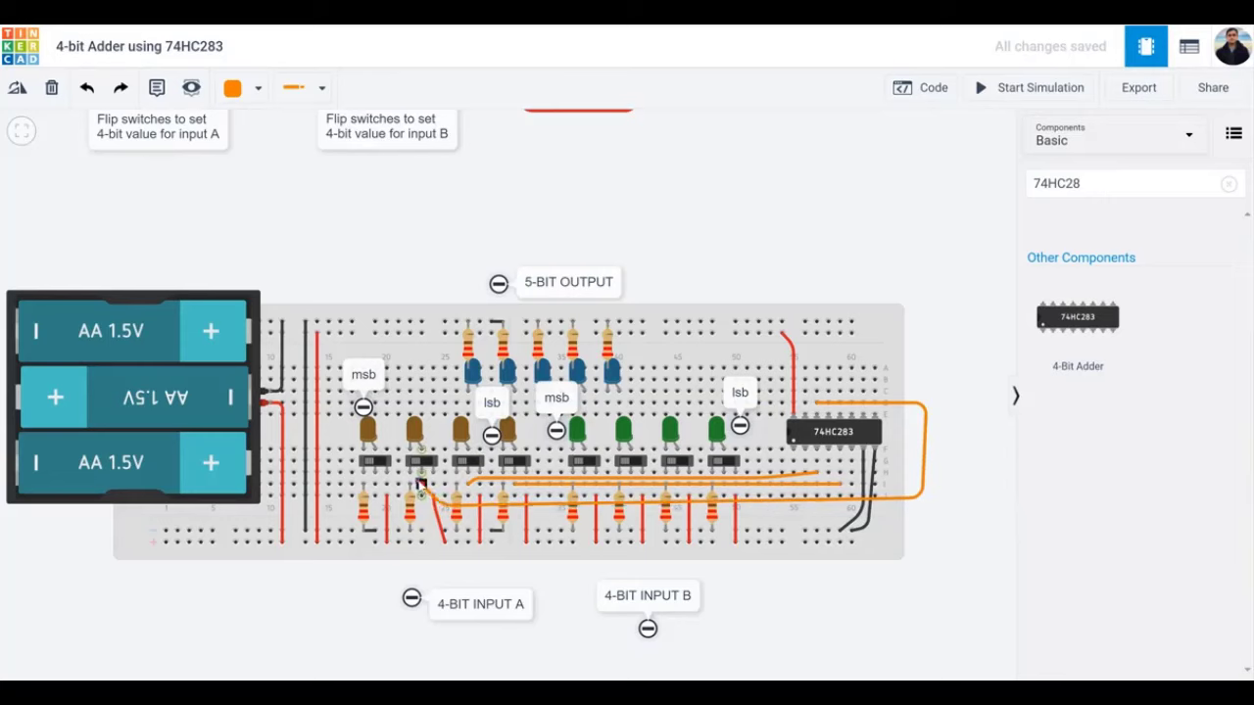
{"action": "left_click", "coordinate": [421, 484]}
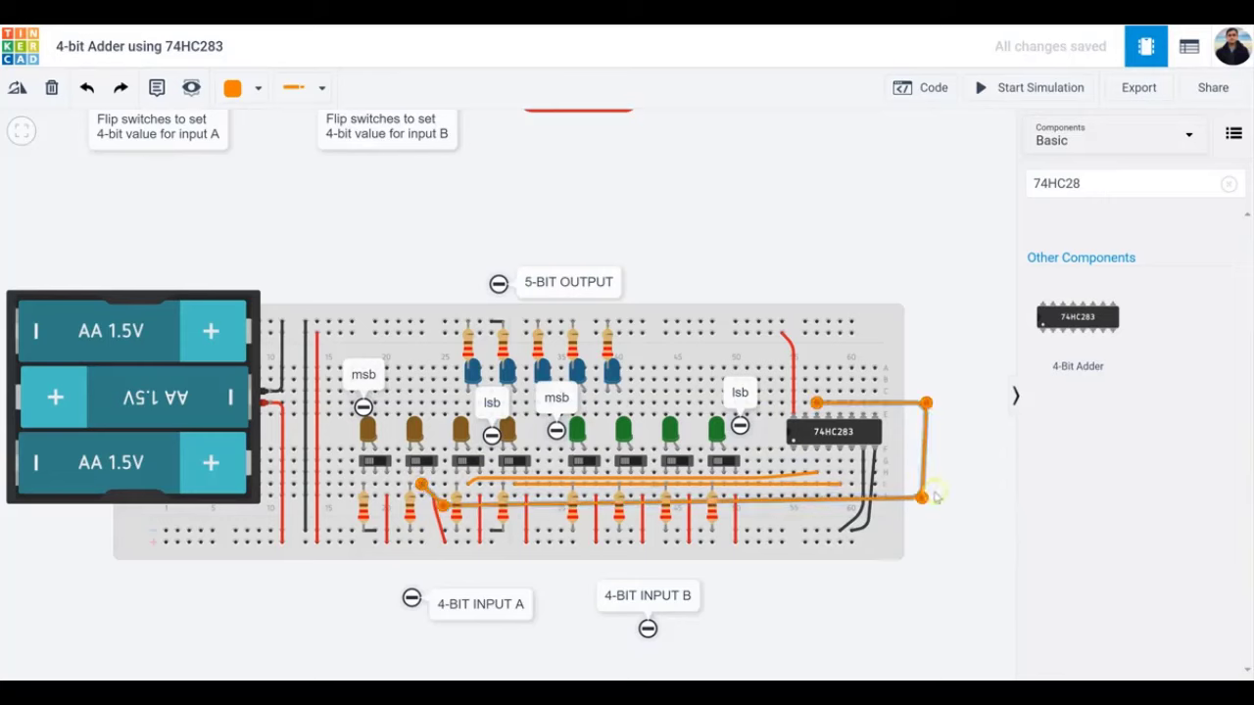
{"action": "left_click_drag", "start_coordinate": [919, 503], "coordinate": [924, 507]}
{"action": "left_click", "coordinate": [900, 547]}
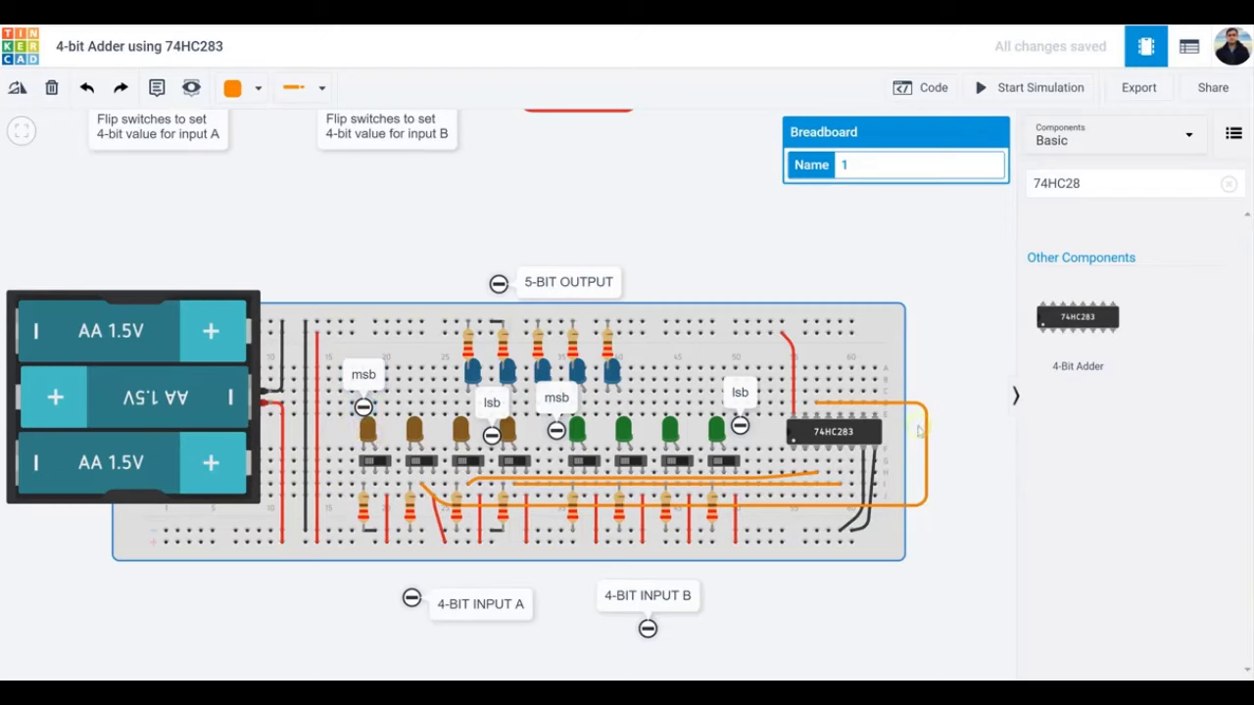
Wire the 74HC283's fifth upper pin, Input 3A, around the breadboard's end to the middle terminal of input A's msb switch in orange.
{"action": "left_click", "coordinate": [852, 419]}
{"action": "left_click", "coordinate": [921, 507]}
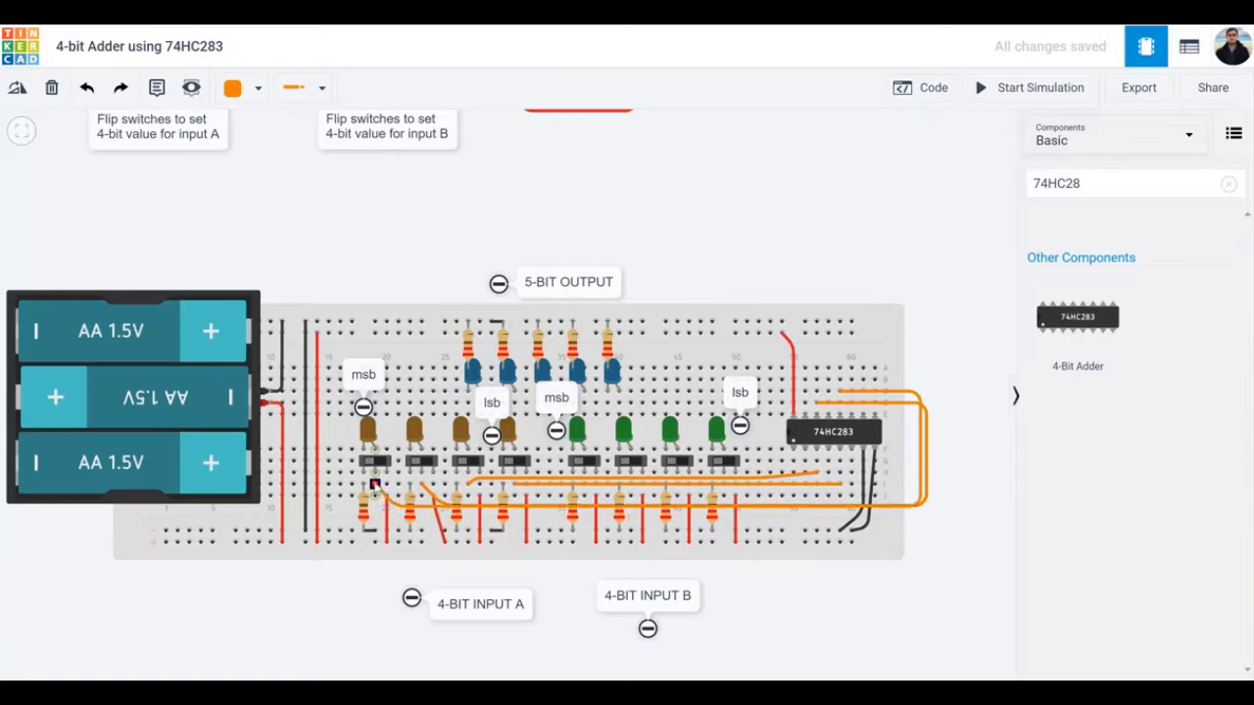
{"action": "left_click", "coordinate": [374, 484]}
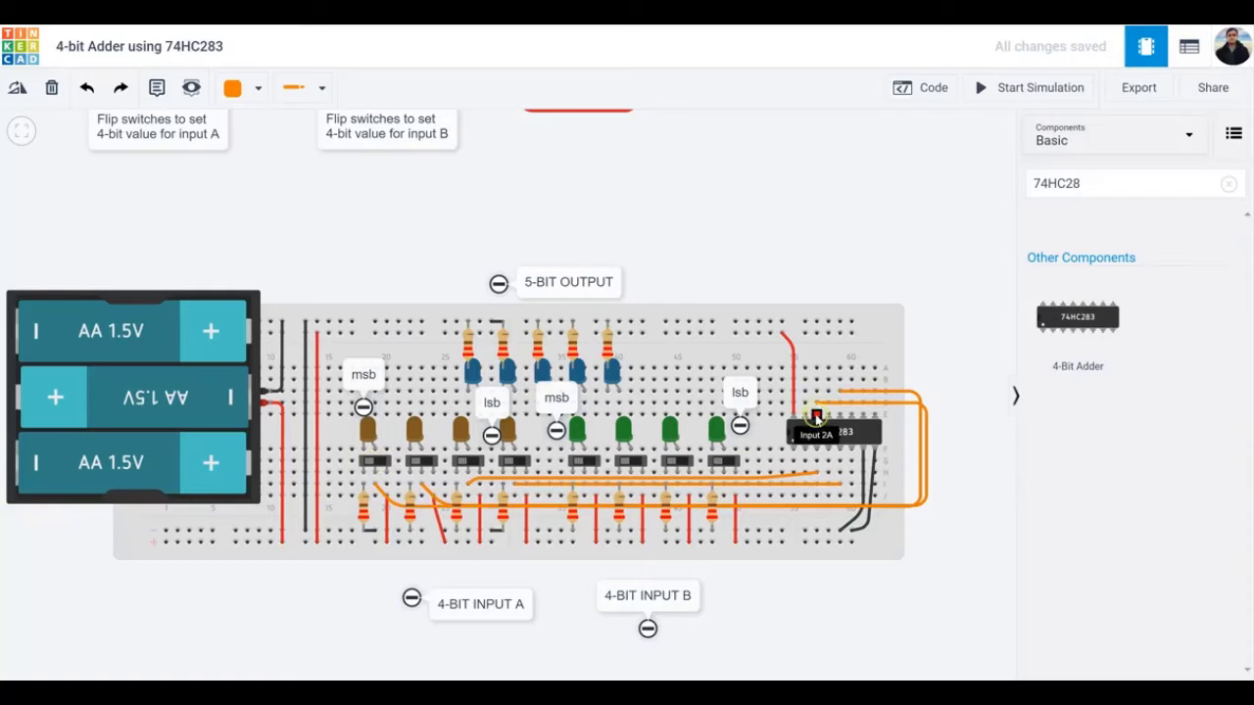
{"action": "left_click", "coordinate": [379, 462]}
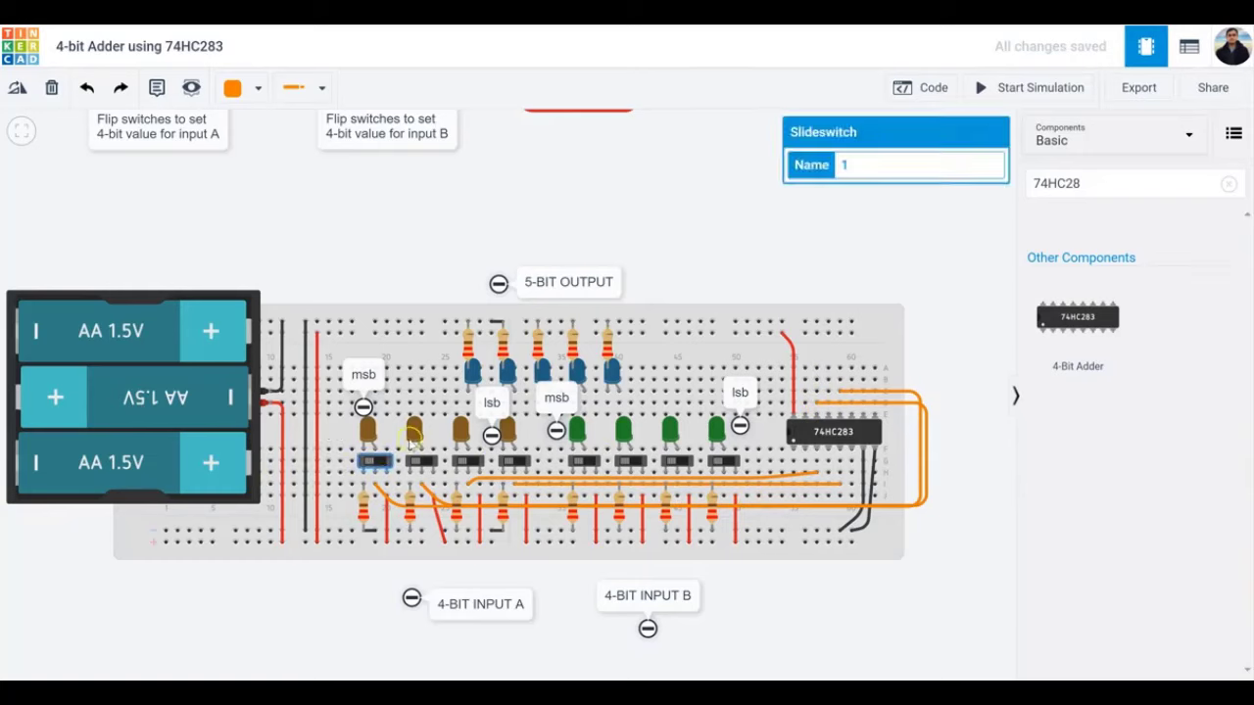
{"action": "left_click", "coordinate": [373, 497]}
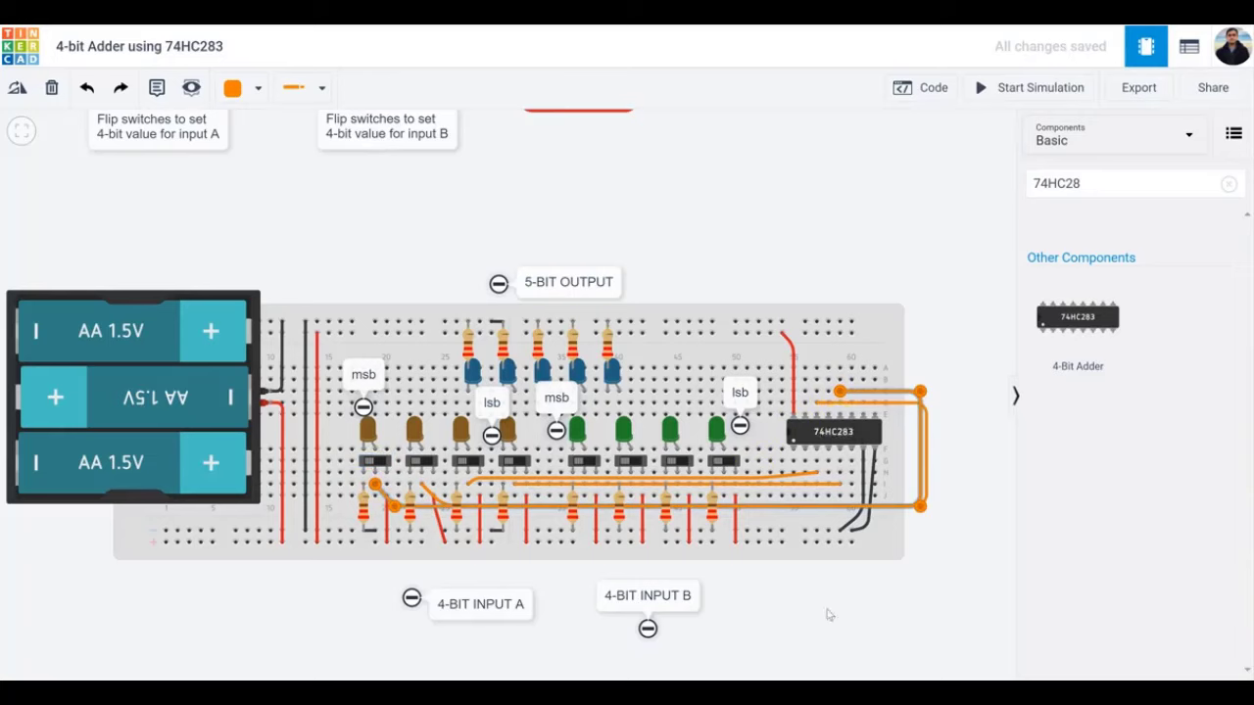
{"action": "left_click", "coordinate": [749, 612]}
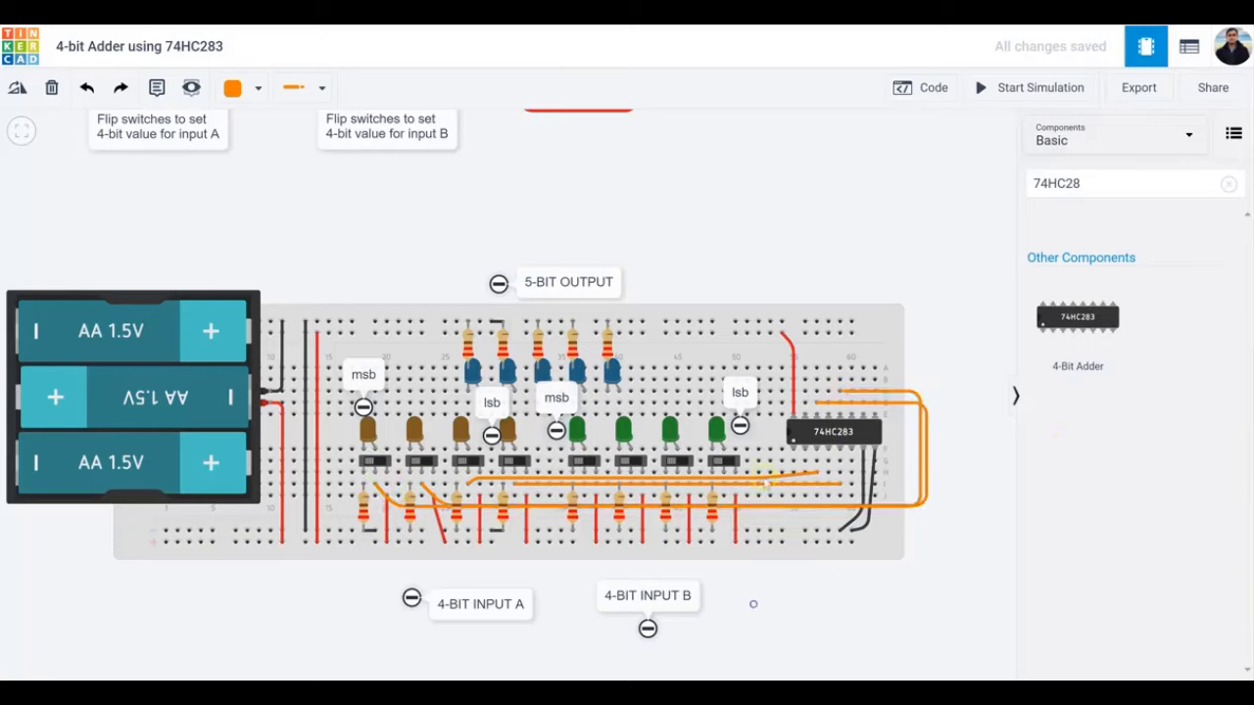
Wire the 74HC283's Input 0B column to the middle terminal of input B's lsb switch and color the wire green.
{"action": "left_click", "coordinate": [719, 431]}
{"action": "left_click", "coordinate": [672, 432]}
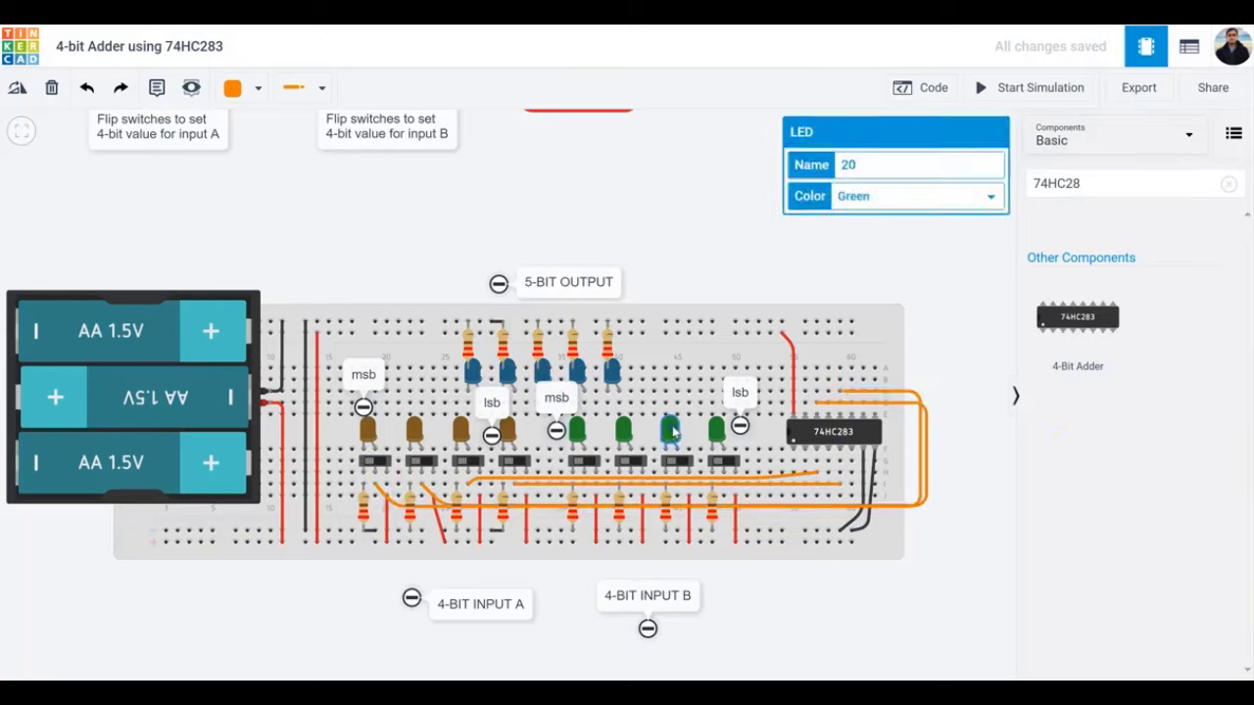
{"action": "left_click", "coordinate": [622, 431]}
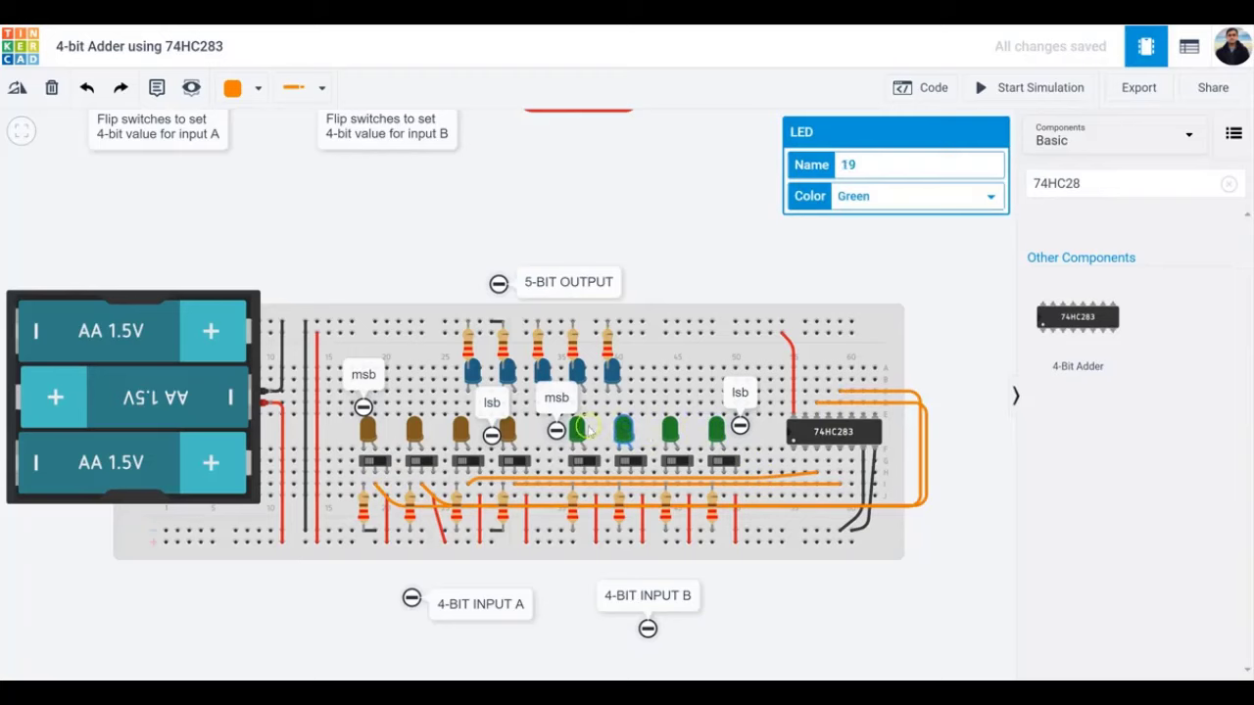
{"action": "left_click", "coordinate": [577, 431]}
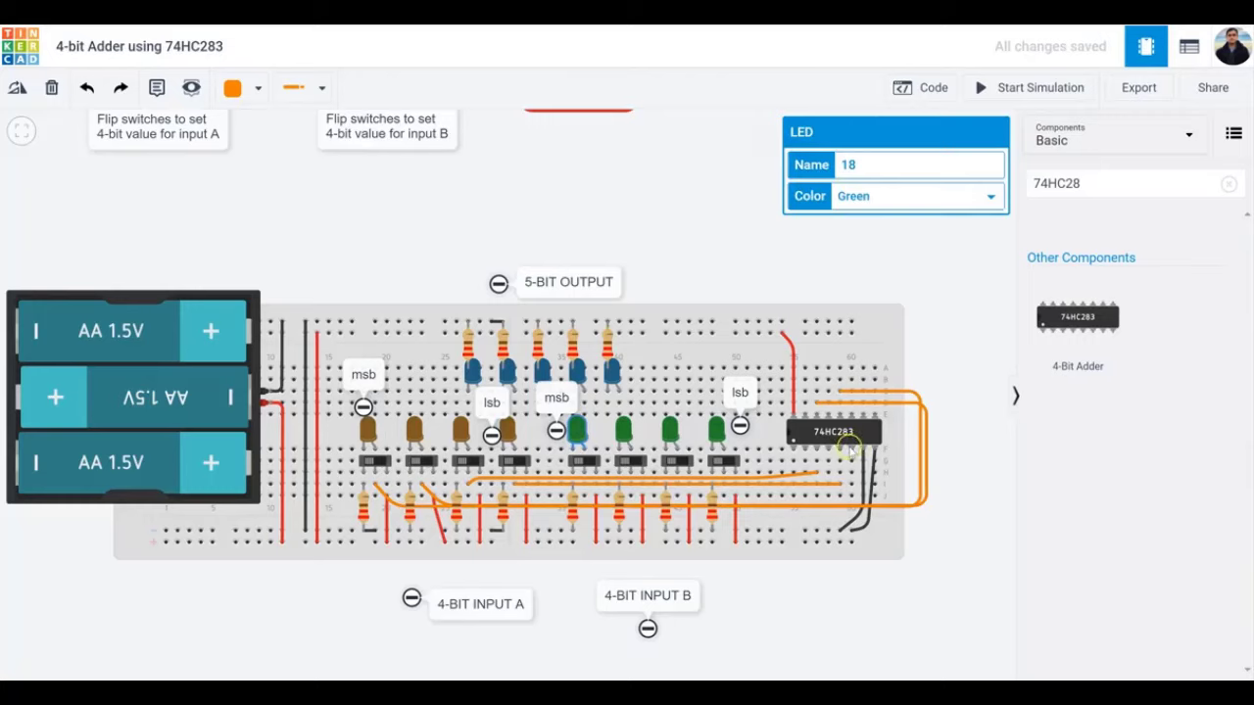
{"action": "left_click", "coordinate": [852, 496]}
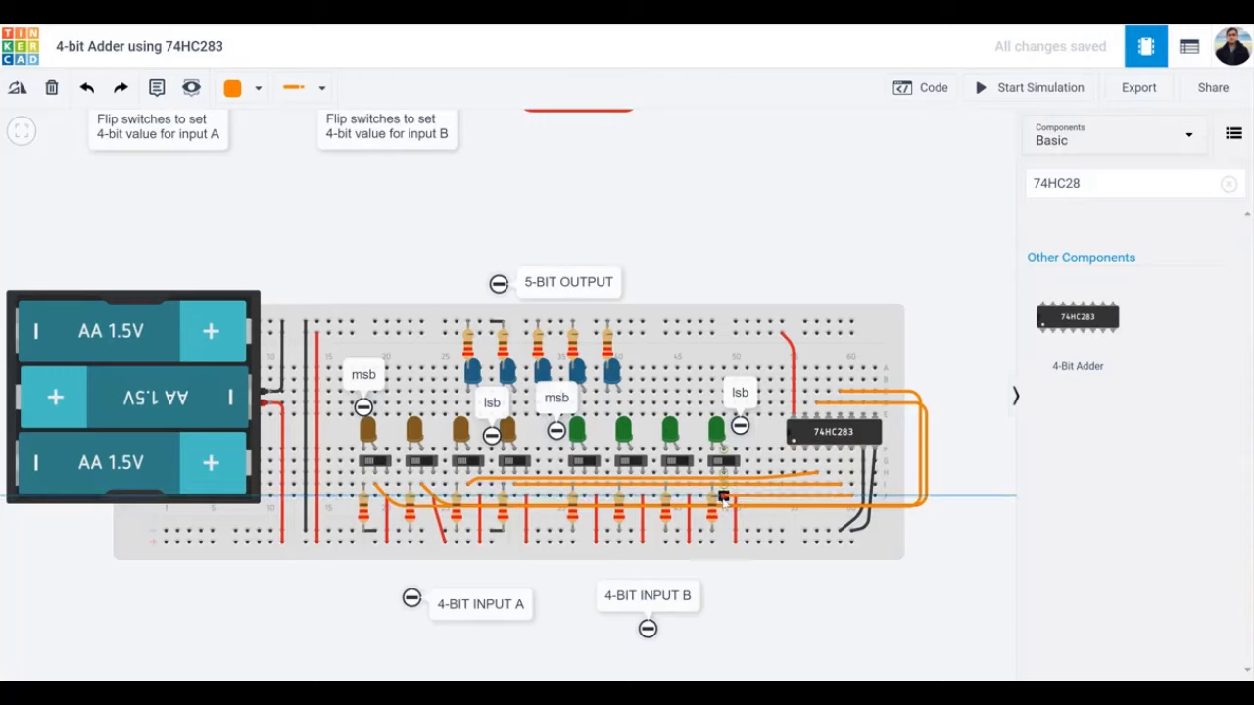
{"action": "left_click", "coordinate": [724, 497]}
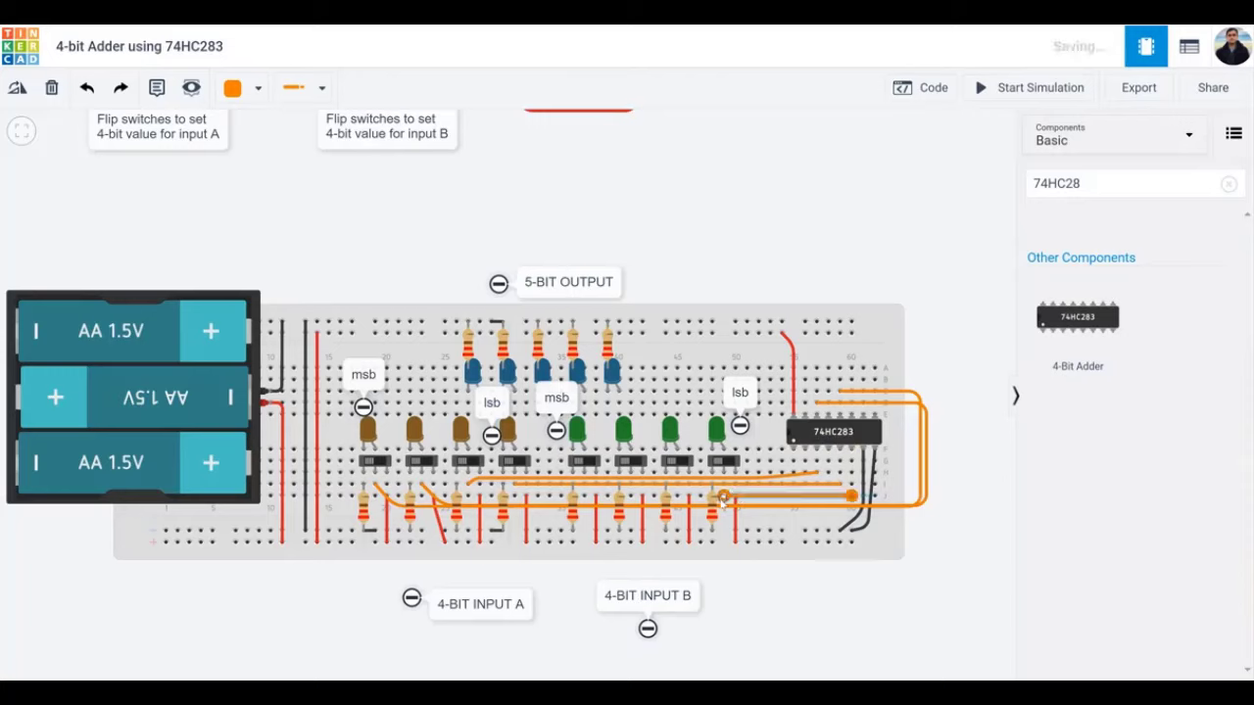
{"action": "left_click", "coordinate": [257, 87]}
{"action": "left_click", "coordinate": [260, 265]}
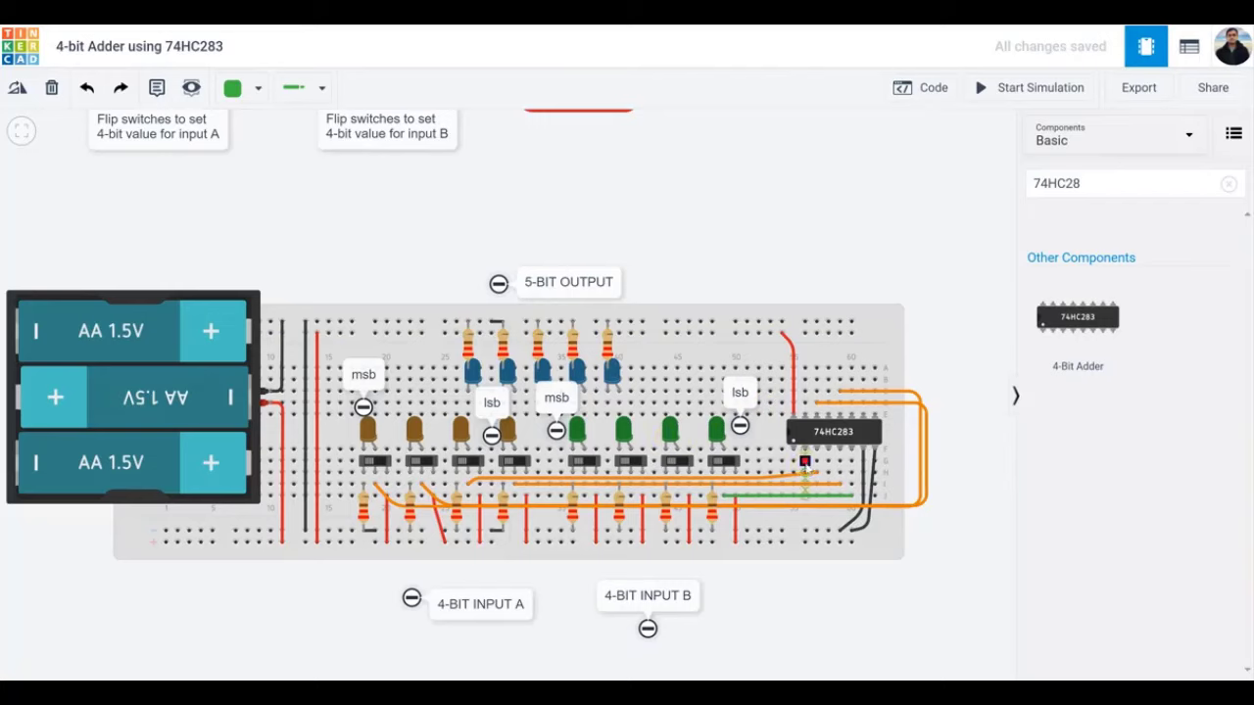
Wire the 74HC283's remaining pins Input 1B, 2B and 3B to the middle terminals of the other three input B switches in green.
{"action": "left_click", "coordinate": [805, 461]}
{"action": "left_click", "coordinate": [804, 497]}
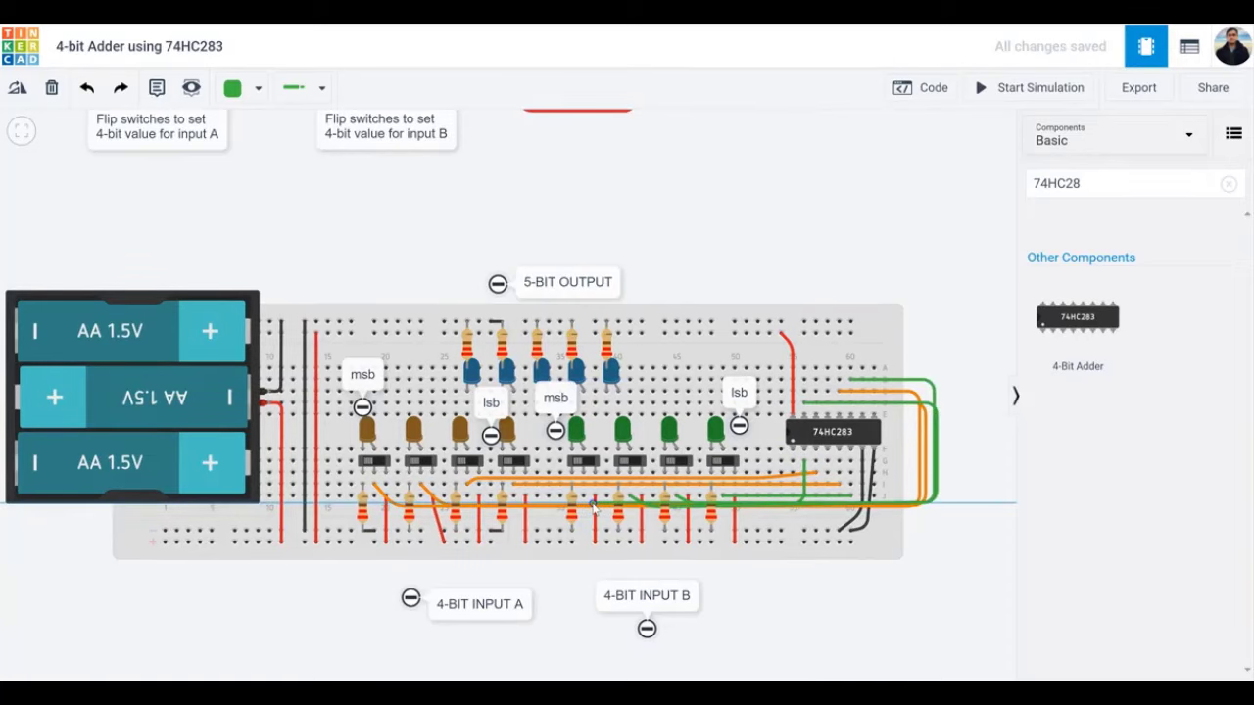
{"action": "left_click", "coordinate": [594, 505]}
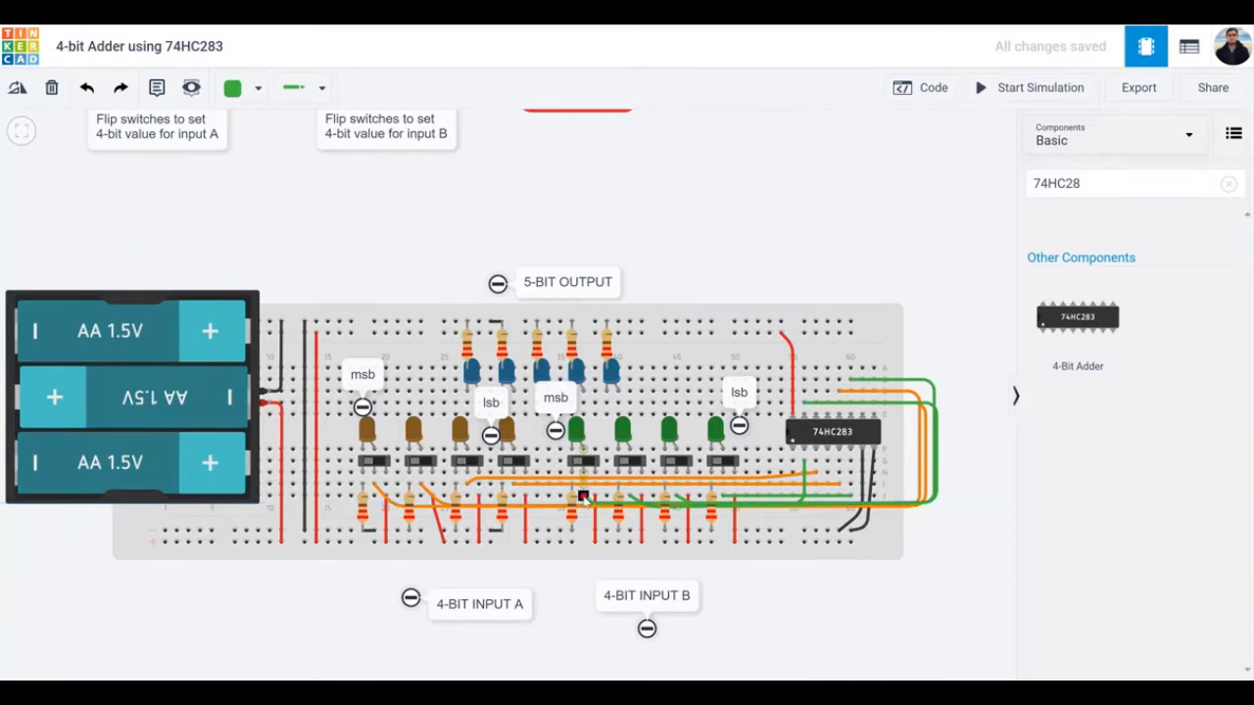
{"action": "left_click", "coordinate": [583, 501]}
{"action": "left_click", "coordinate": [584, 498]}
{"action": "left_click_drag", "start_coordinate": [583, 498], "coordinate": [586, 500]}
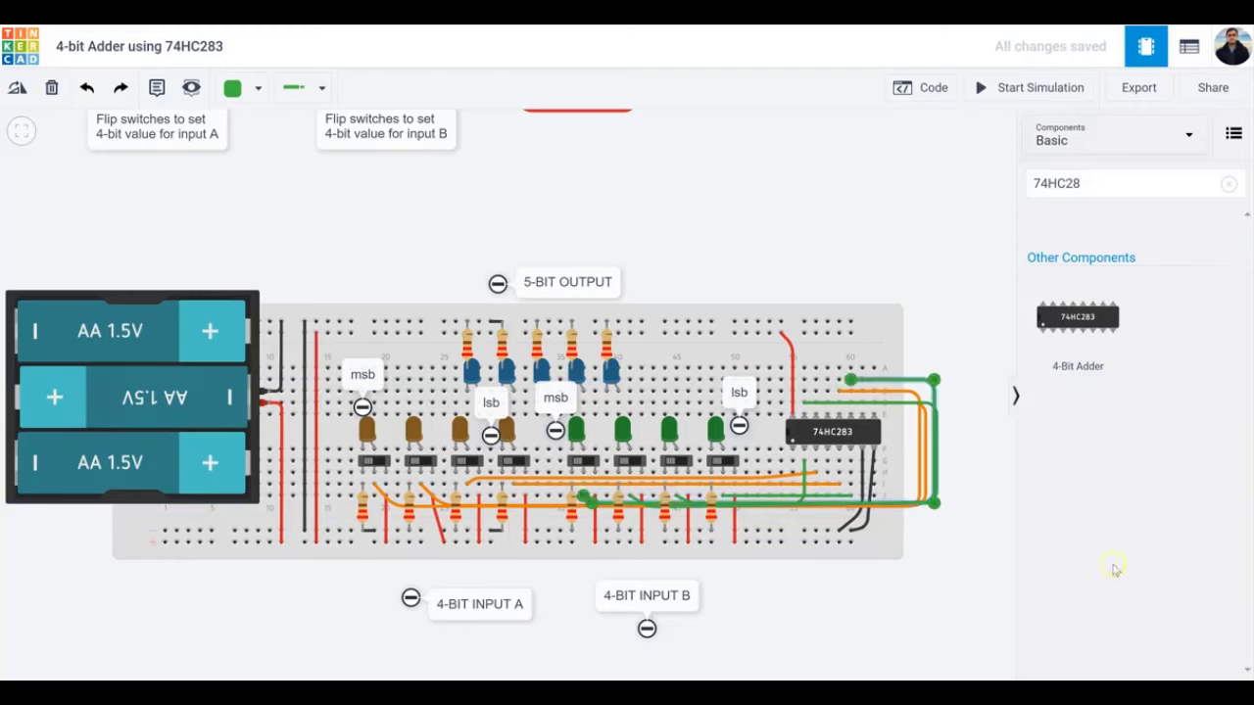
{"action": "left_click", "coordinate": [975, 570]}
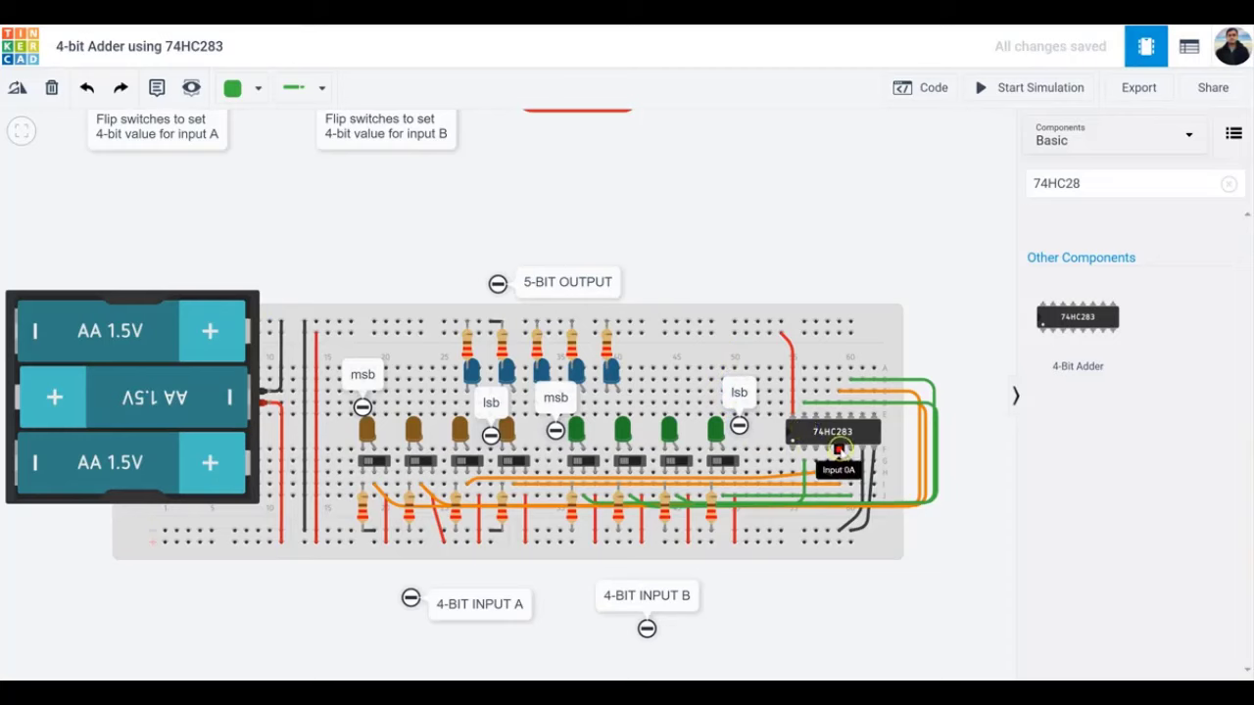
Wire the 74HC283's fourth lower pin, the lowest sum bit, around and above the breadboard to the rightmost blue output LED.
{"action": "left_click", "coordinate": [839, 449]}
{"action": "left_click", "coordinate": [965, 459]}
{"action": "left_click", "coordinate": [965, 294]}
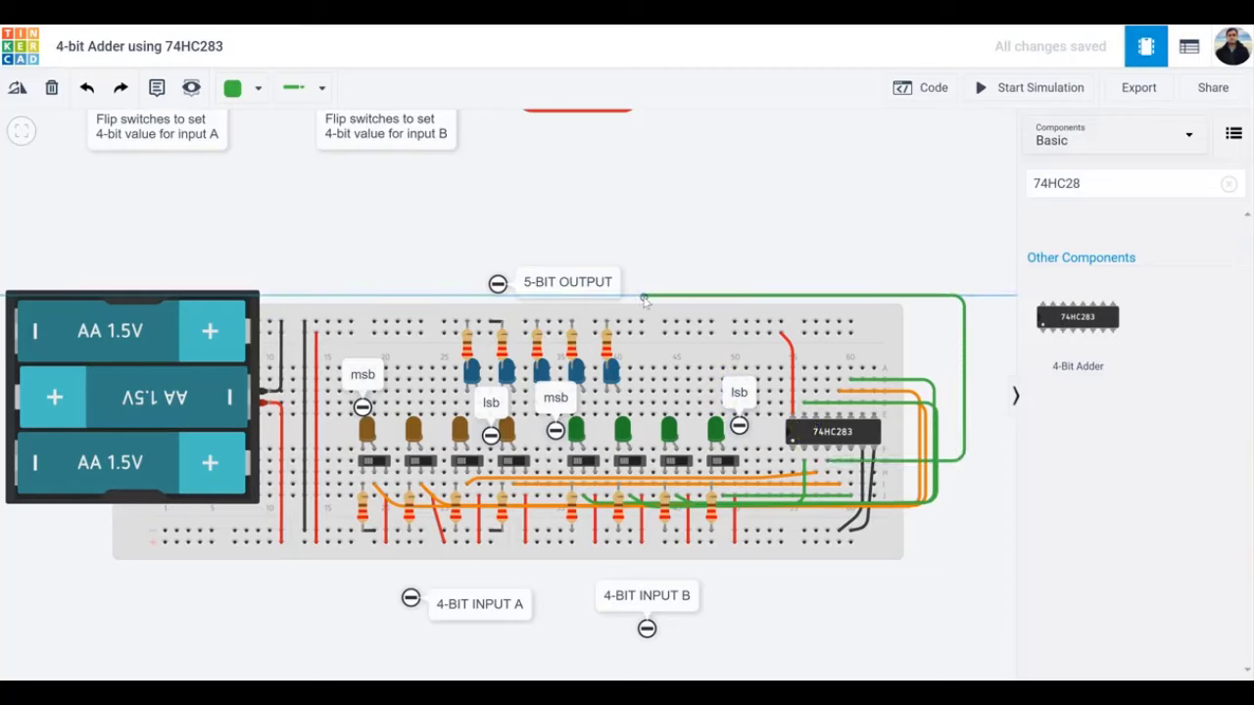
{"action": "left_click", "coordinate": [643, 296]}
{"action": "left_click", "coordinate": [644, 357]}
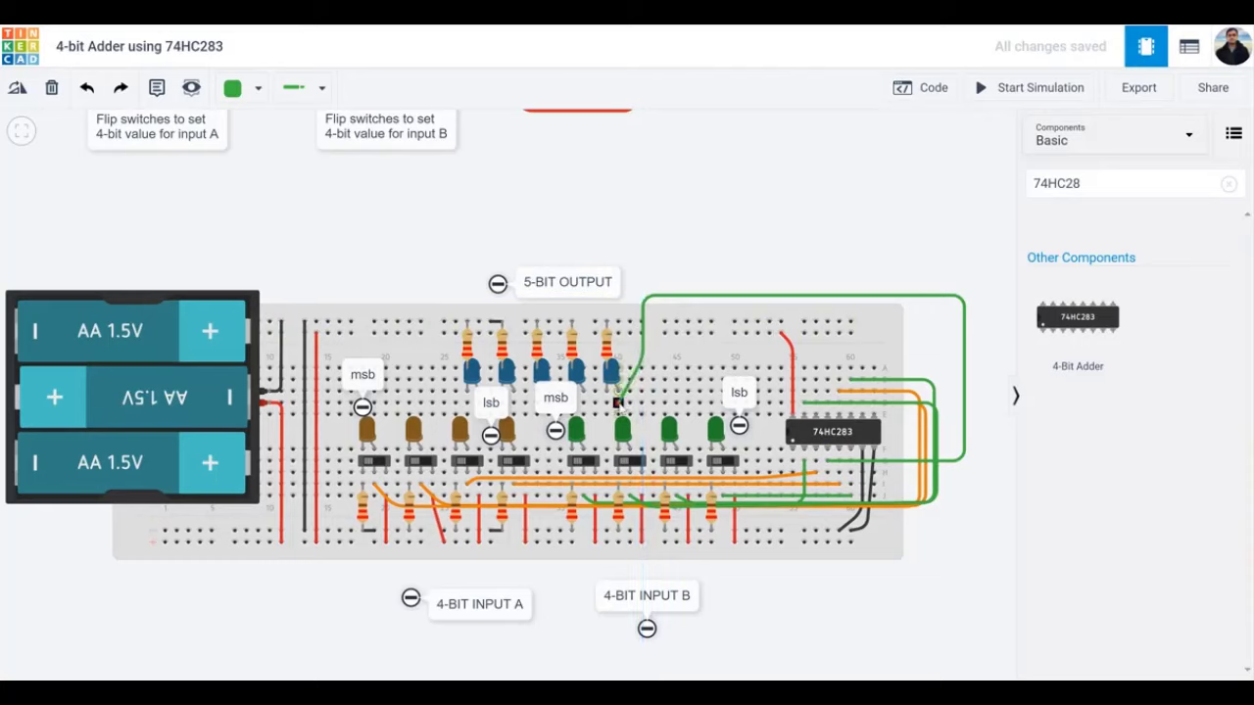
{"action": "left_click", "coordinate": [618, 403]}
Add a note reading "cout" beside the leftmost blue output LED.
{"action": "left_click", "coordinate": [609, 397]}
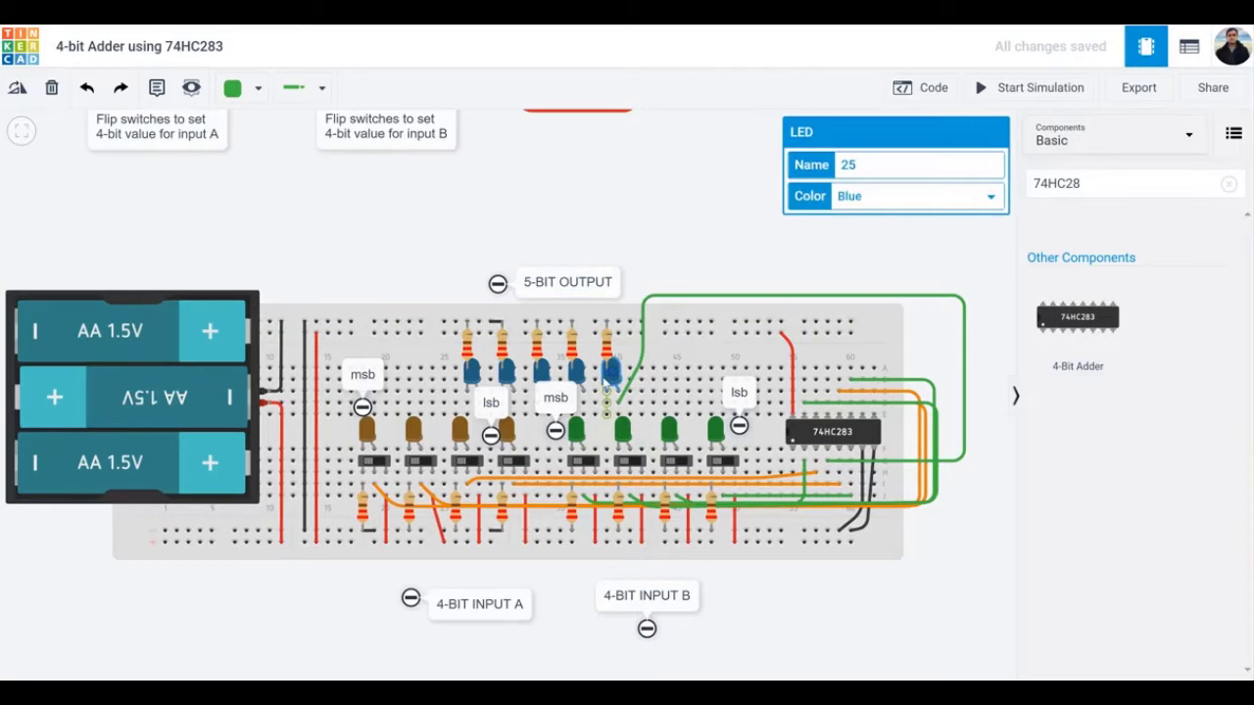
{"action": "left_click", "coordinate": [577, 372]}
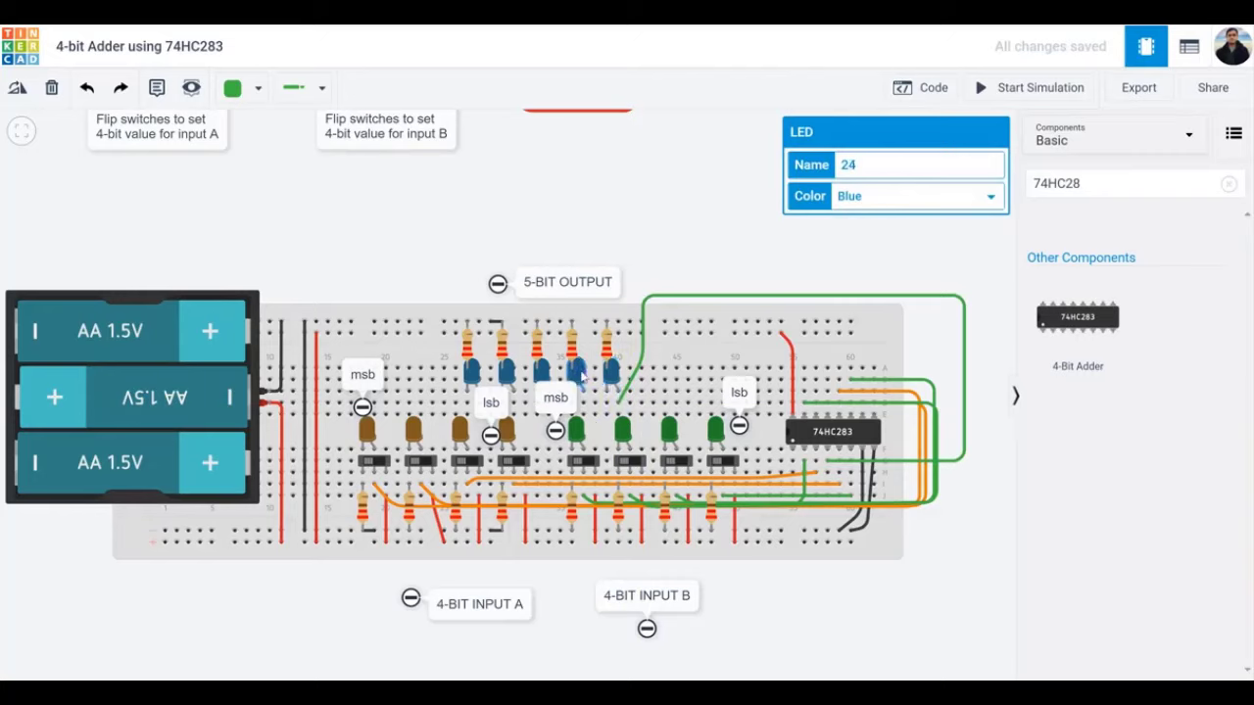
{"action": "left_click", "coordinate": [537, 370]}
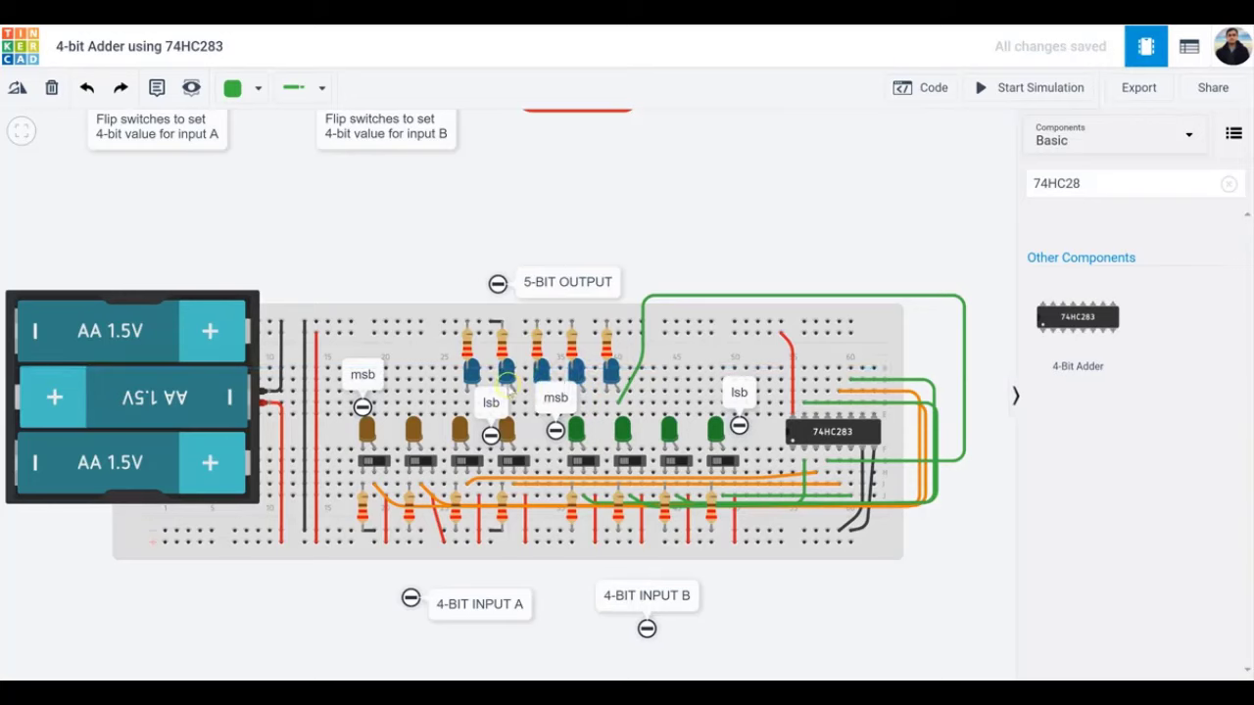
{"action": "left_click", "coordinate": [509, 375]}
{"action": "left_click", "coordinate": [472, 373]}
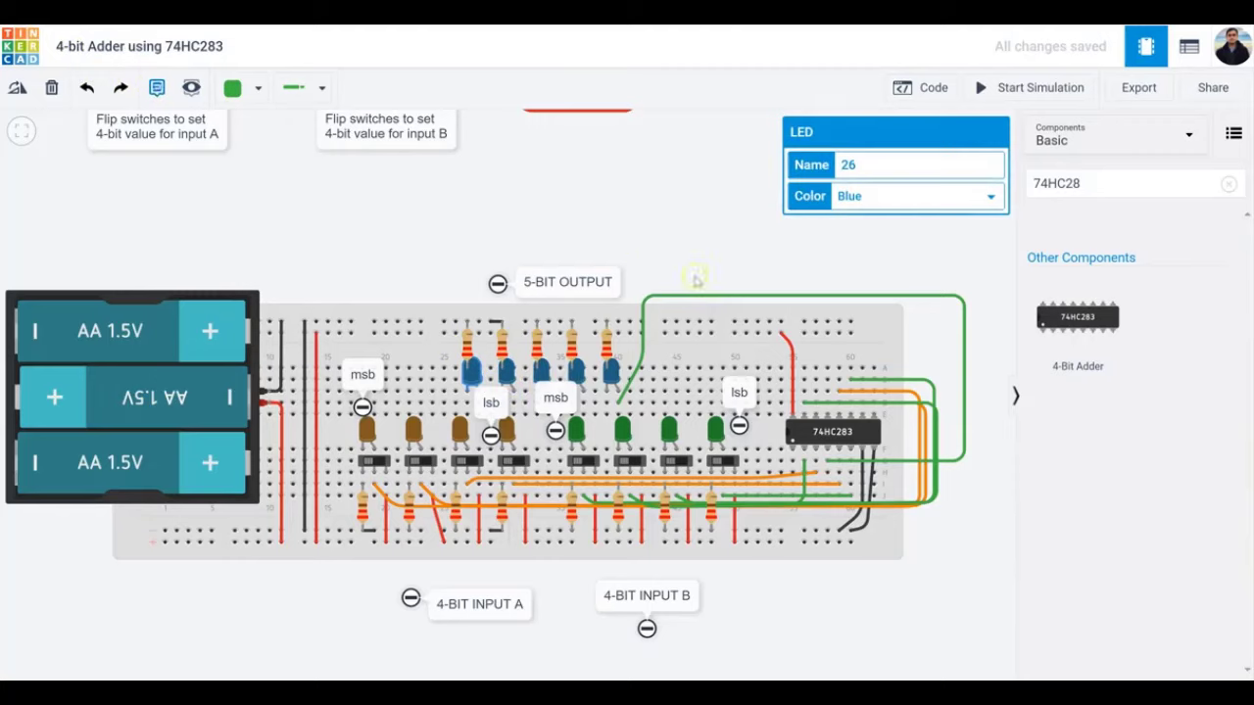
{"action": "left_click", "coordinate": [402, 351]}
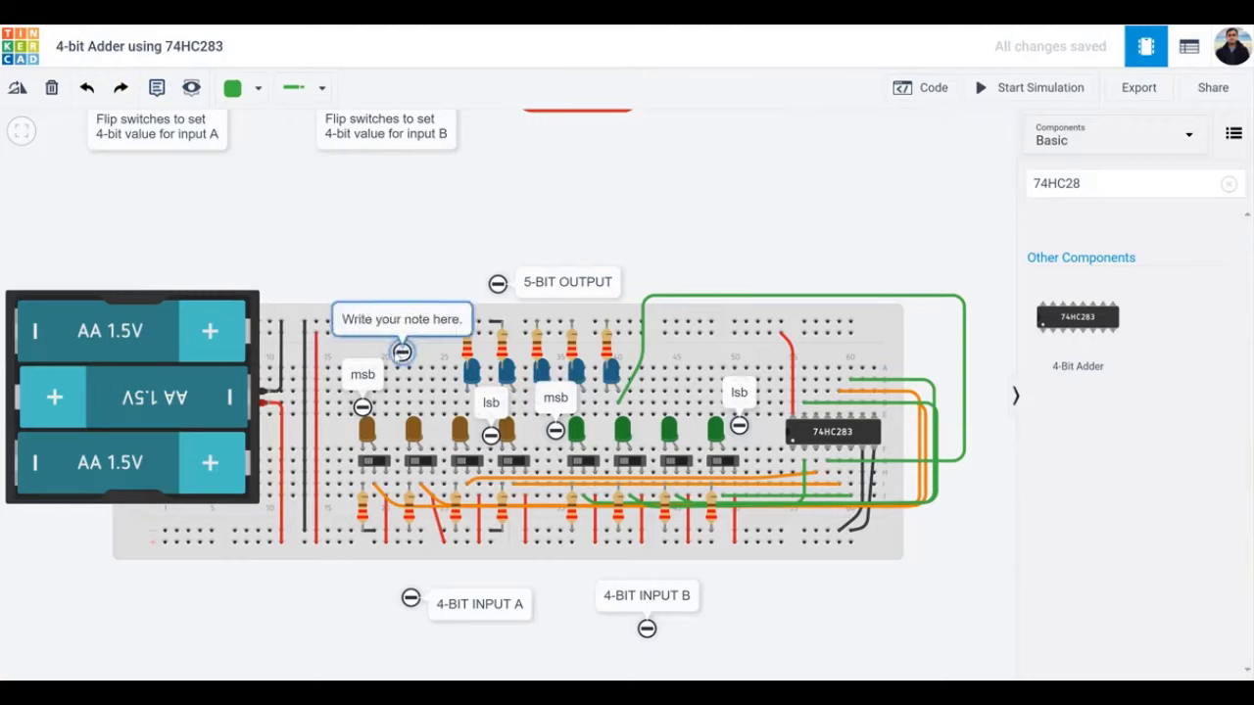
{"action": "double_click", "coordinate": [411, 319]}
{"action": "type", "text": "cout"}
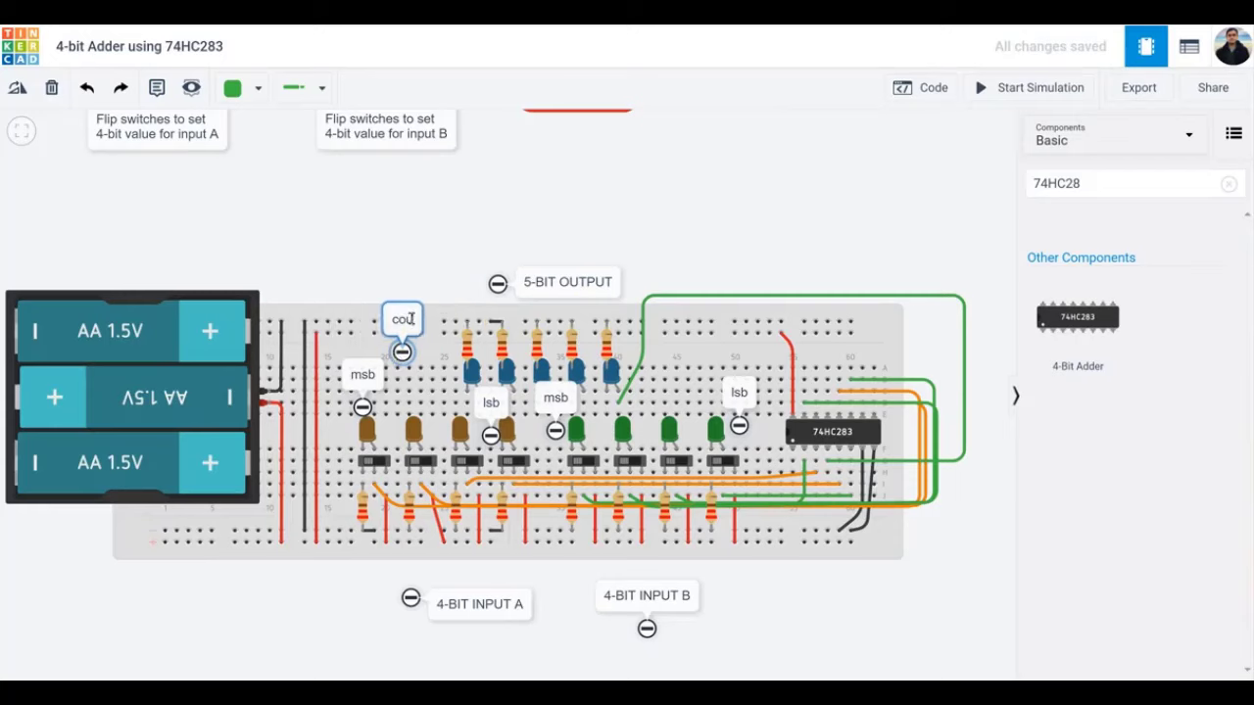
{"action": "left_click", "coordinate": [452, 226]}
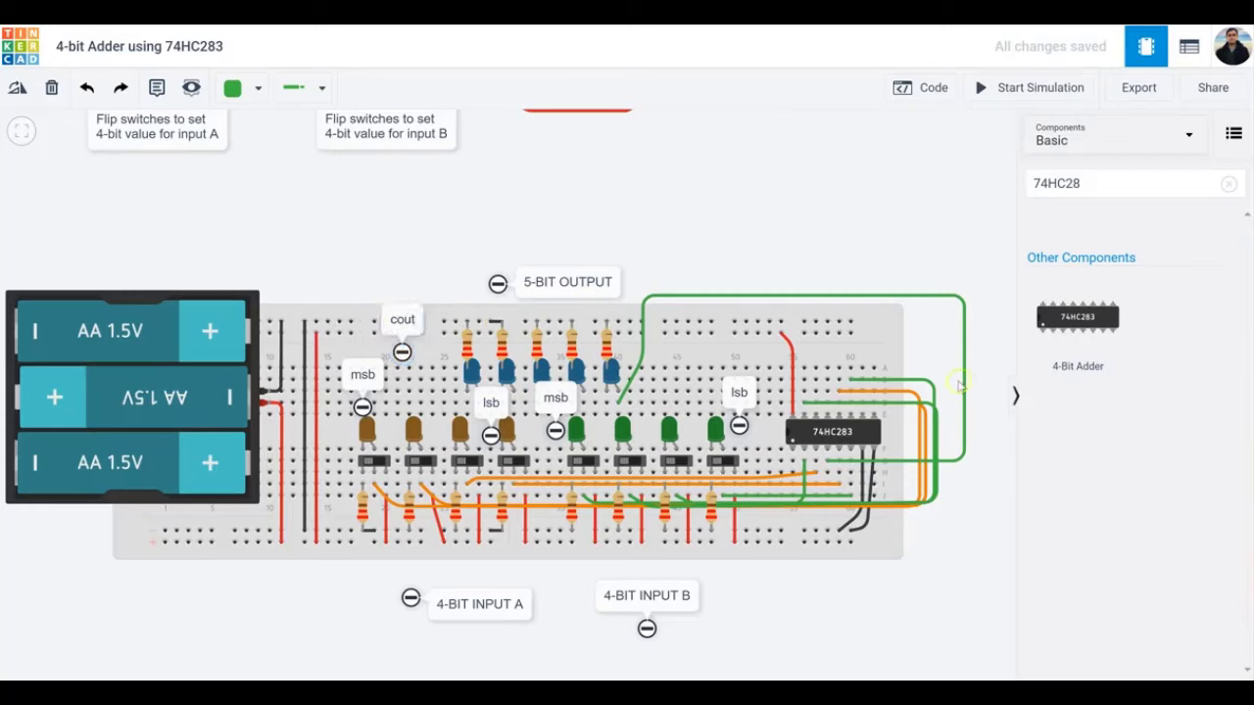
Color the wire from the lowest sum bit to the rightmost output LED blue.
{"action": "left_click", "coordinate": [964, 382]}
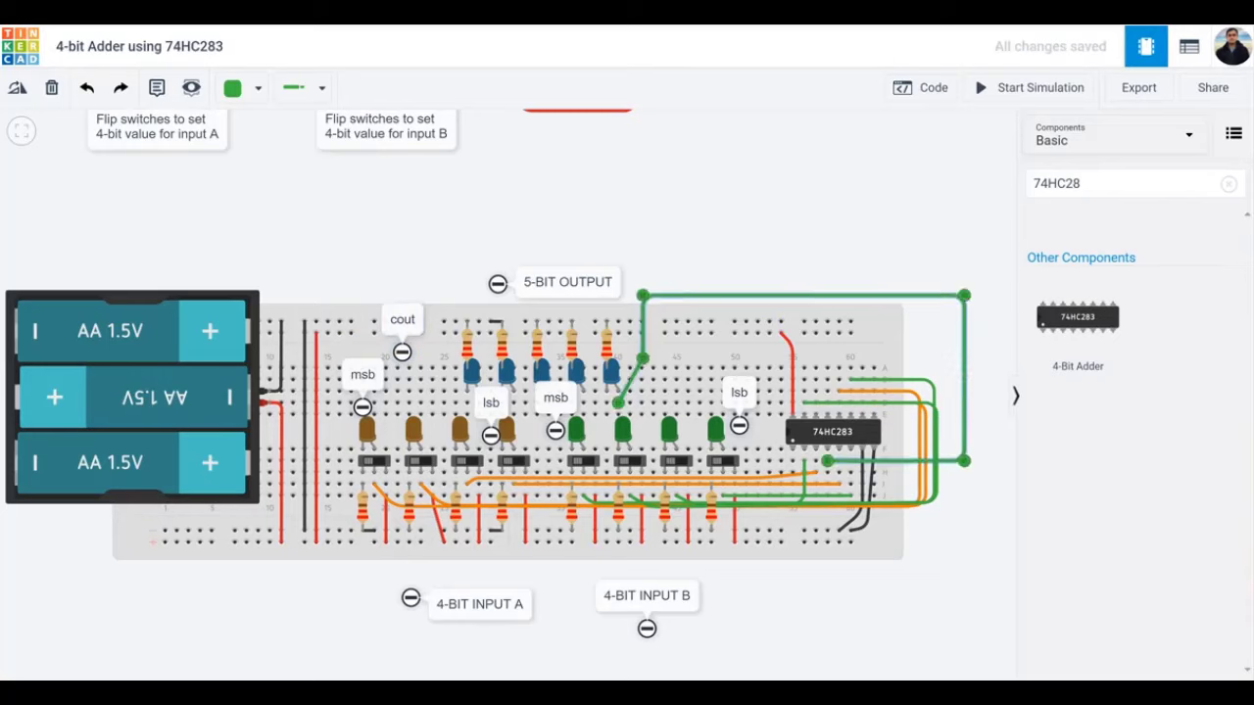
{"action": "left_click", "coordinate": [259, 88]}
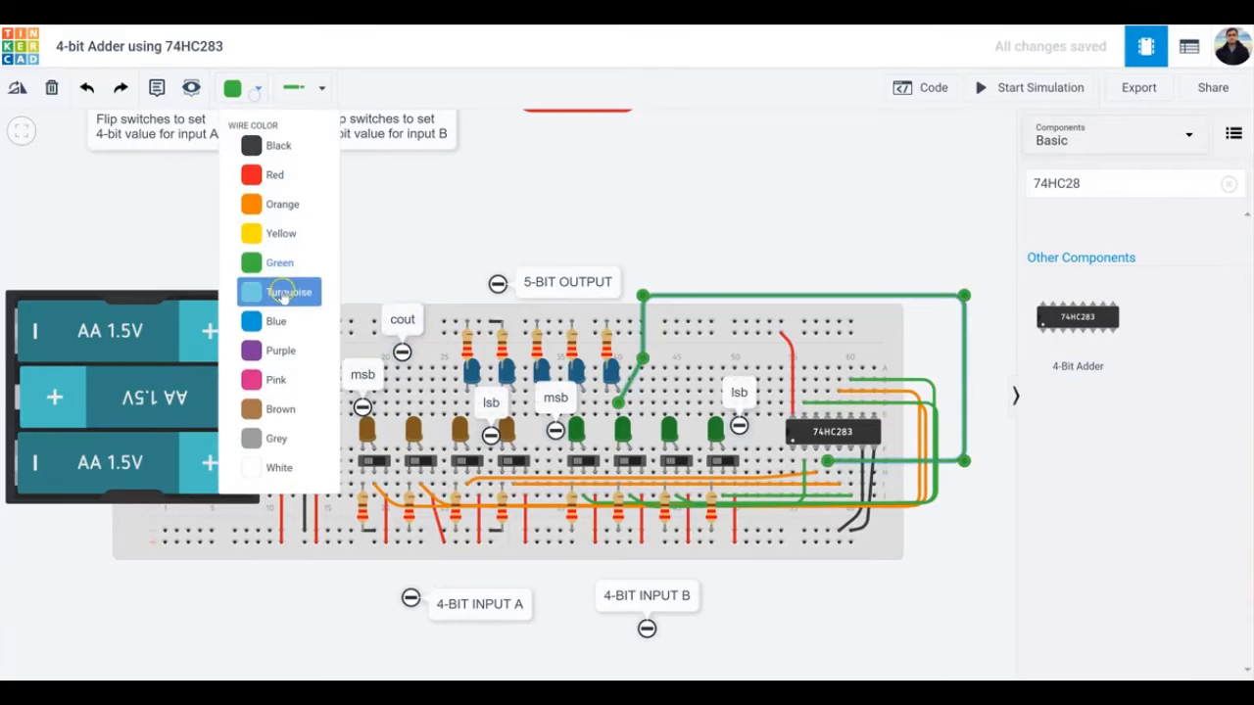
{"action": "left_click", "coordinate": [277, 320]}
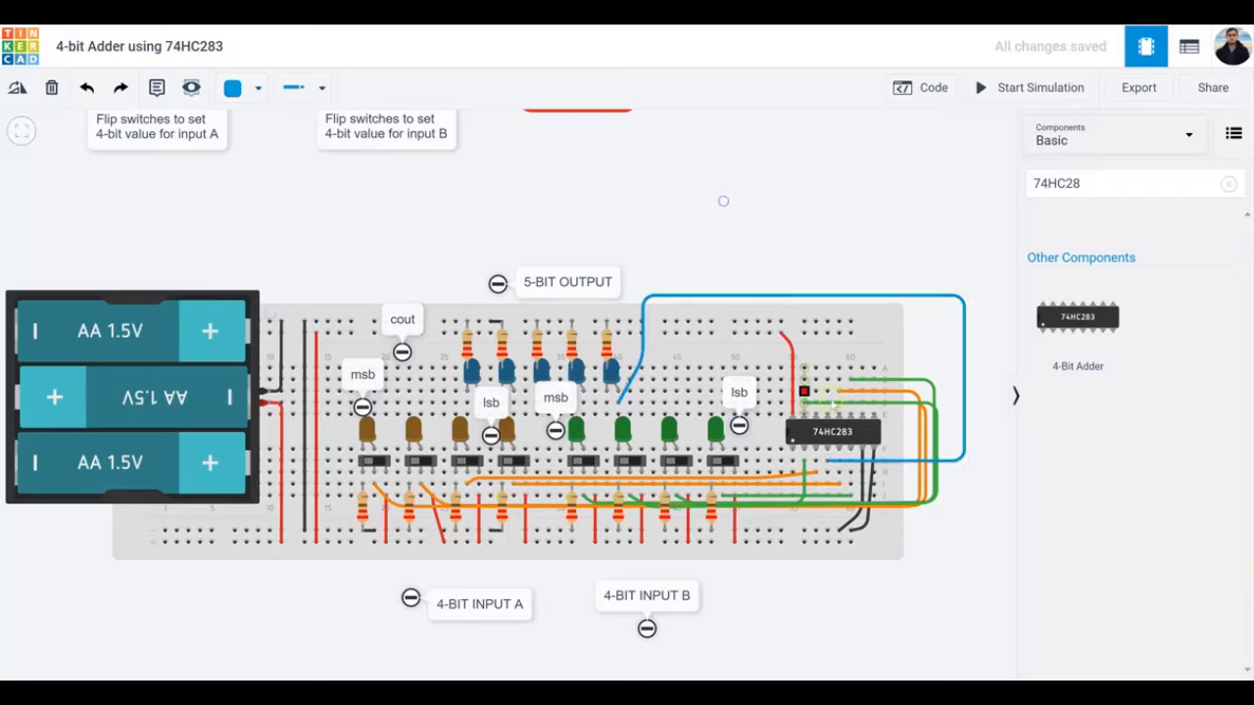
Wire the 74HC283's rightmost upper pin, the carry out, up and above the breadboard to the leftmost blue output LED.
{"action": "left_click", "coordinate": [875, 415]}
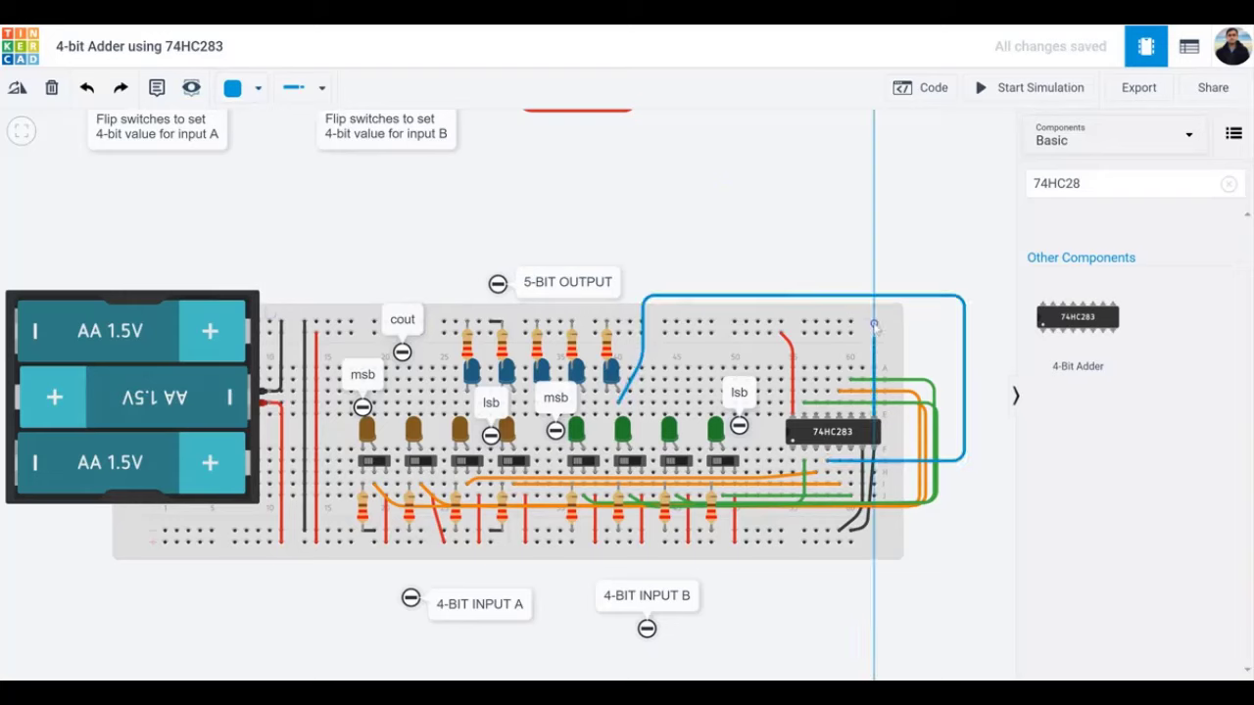
{"action": "left_click", "coordinate": [874, 286]}
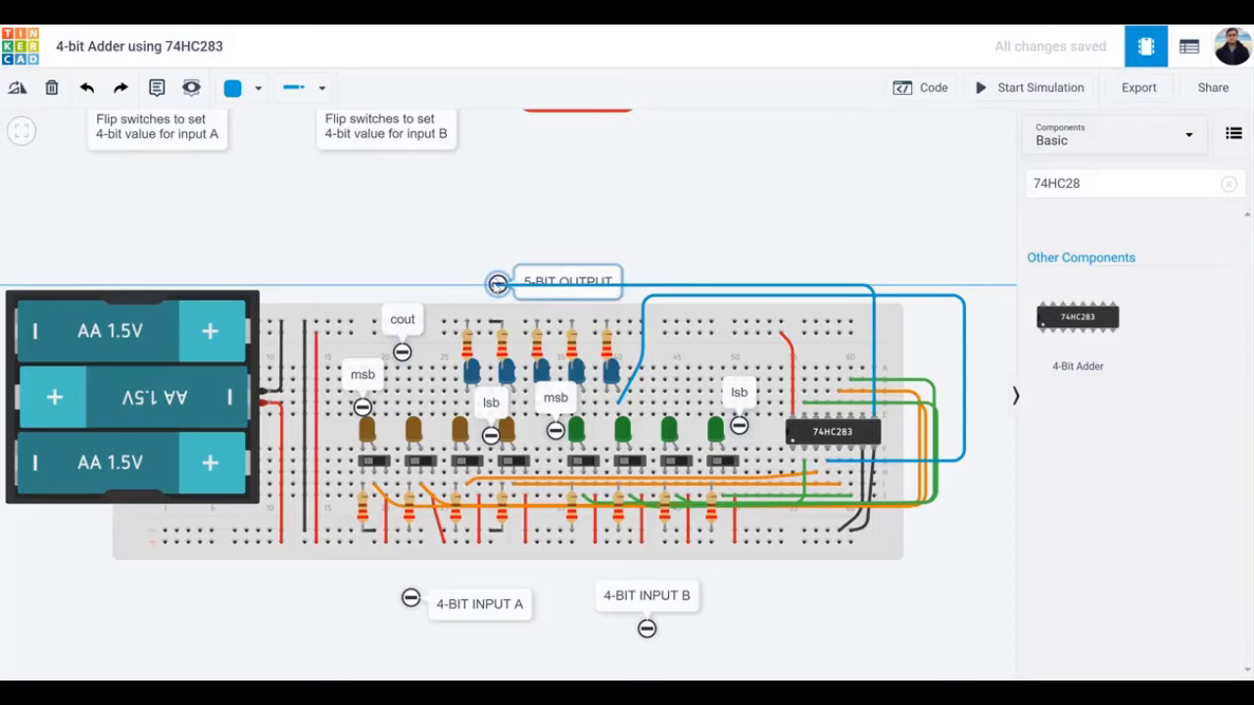
{"action": "left_click", "coordinate": [497, 284]}
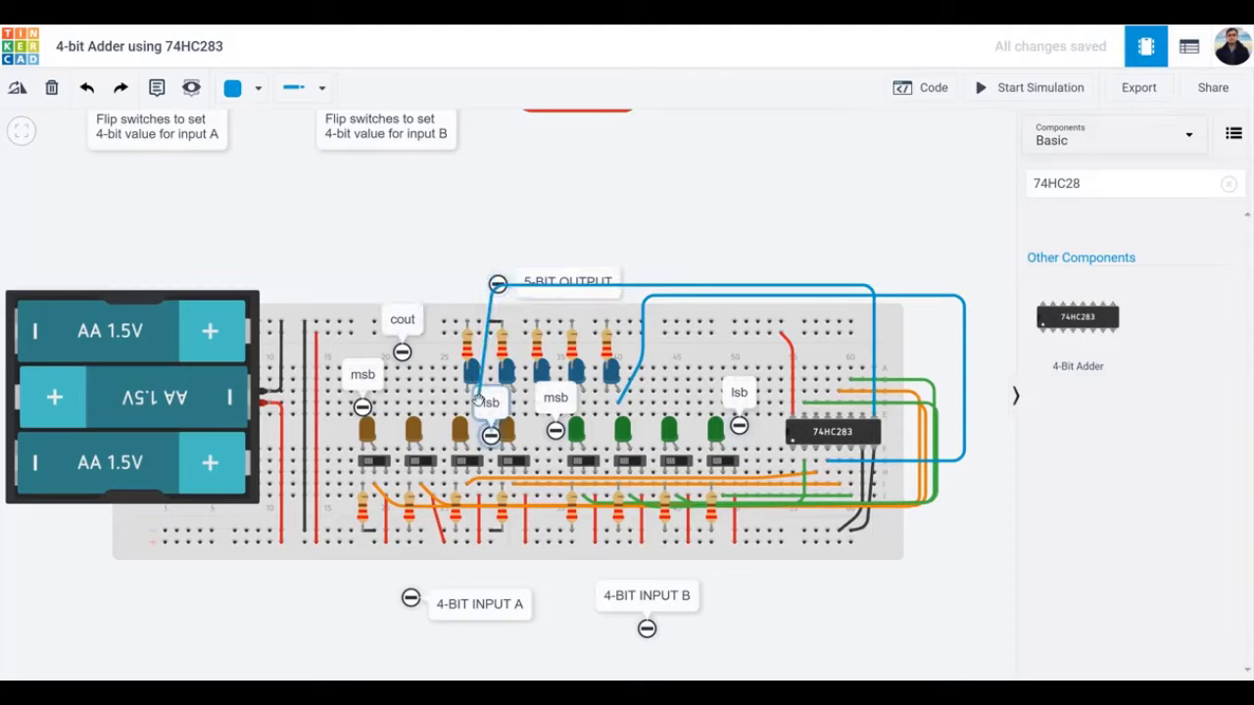
{"action": "left_click", "coordinate": [480, 367]}
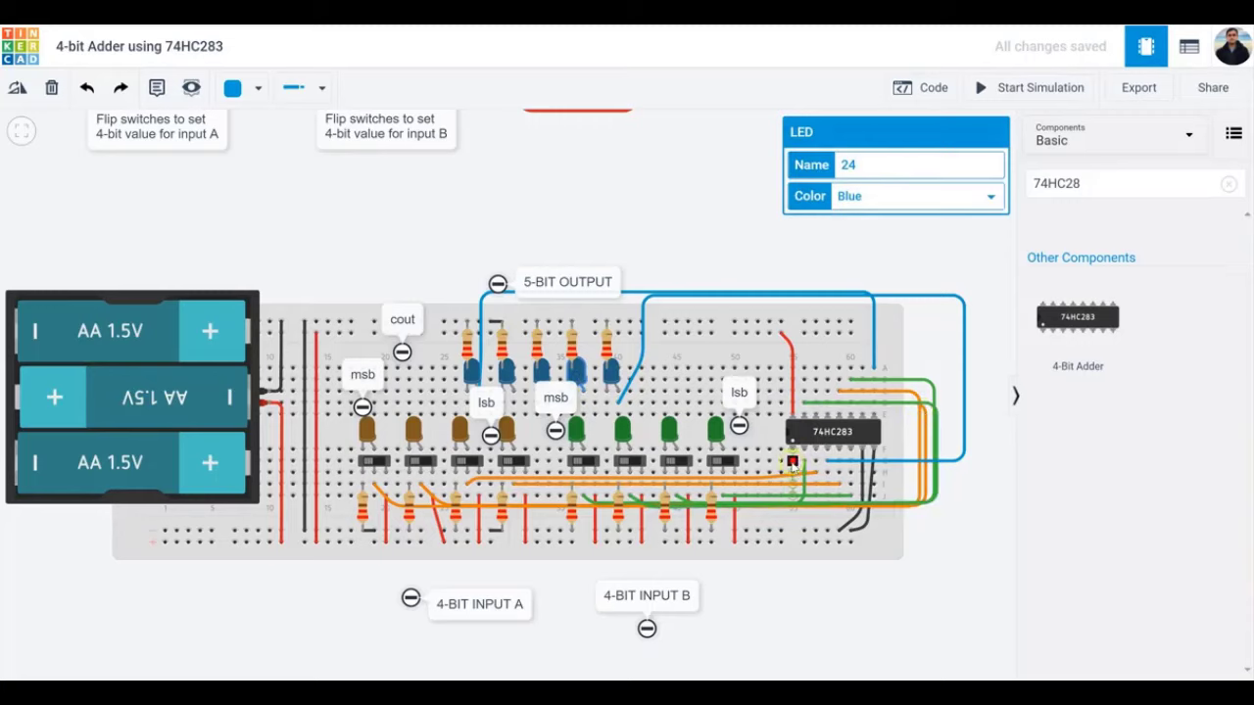
Wire the 74HC283's leftmost lower pin, the second-lowest sum bit, around and above the breadboard to the fourth blue output LED from the left.
{"action": "left_click", "coordinate": [792, 448]}
{"action": "left_click", "coordinate": [970, 460]}
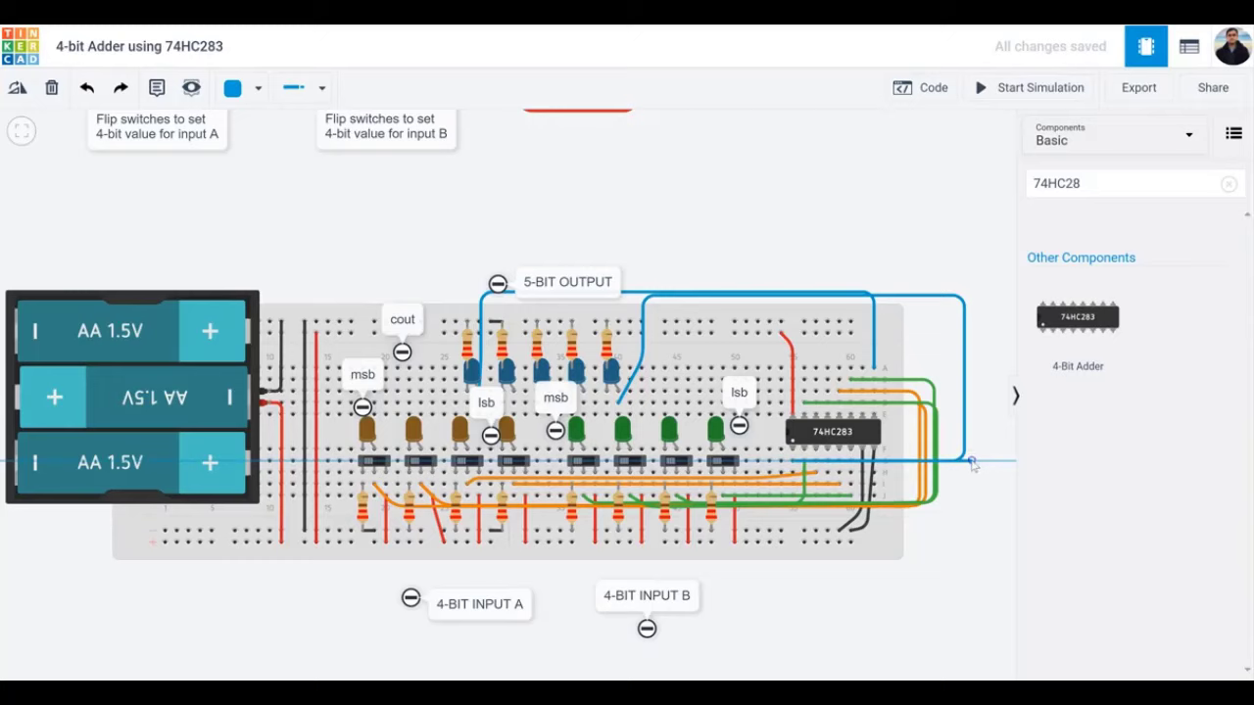
{"action": "left_click", "coordinate": [970, 294]}
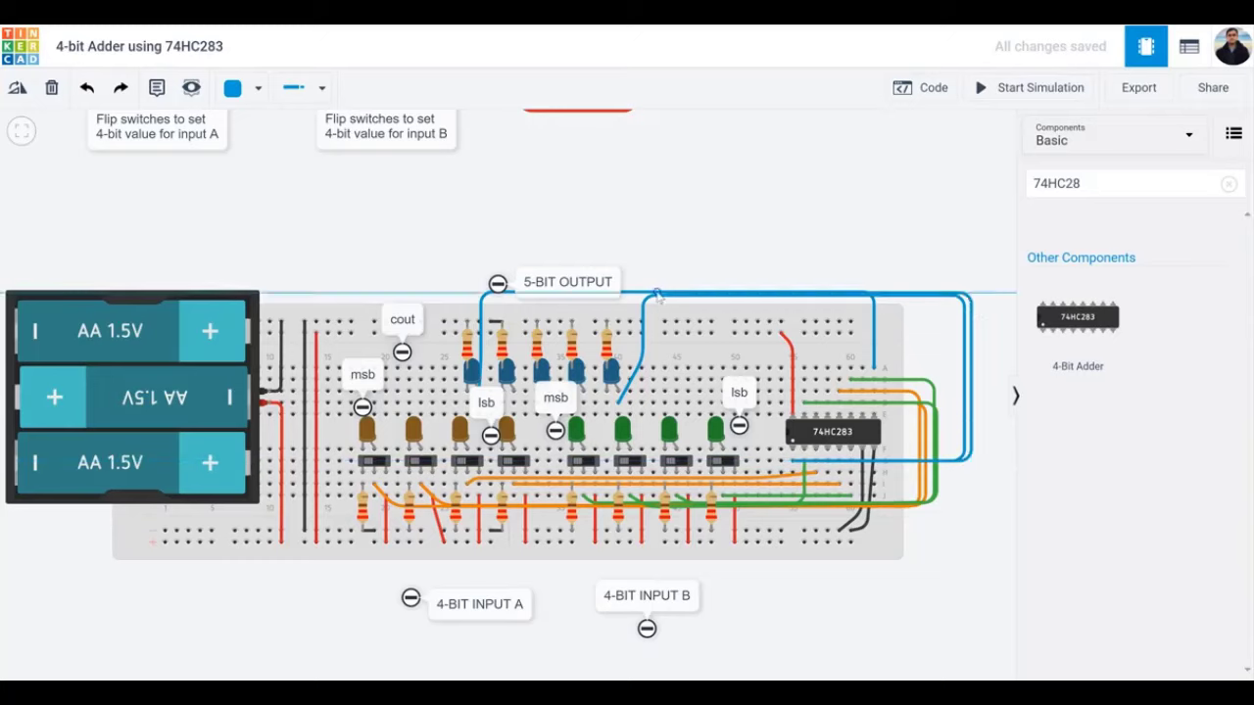
{"action": "left_click", "coordinate": [582, 293]}
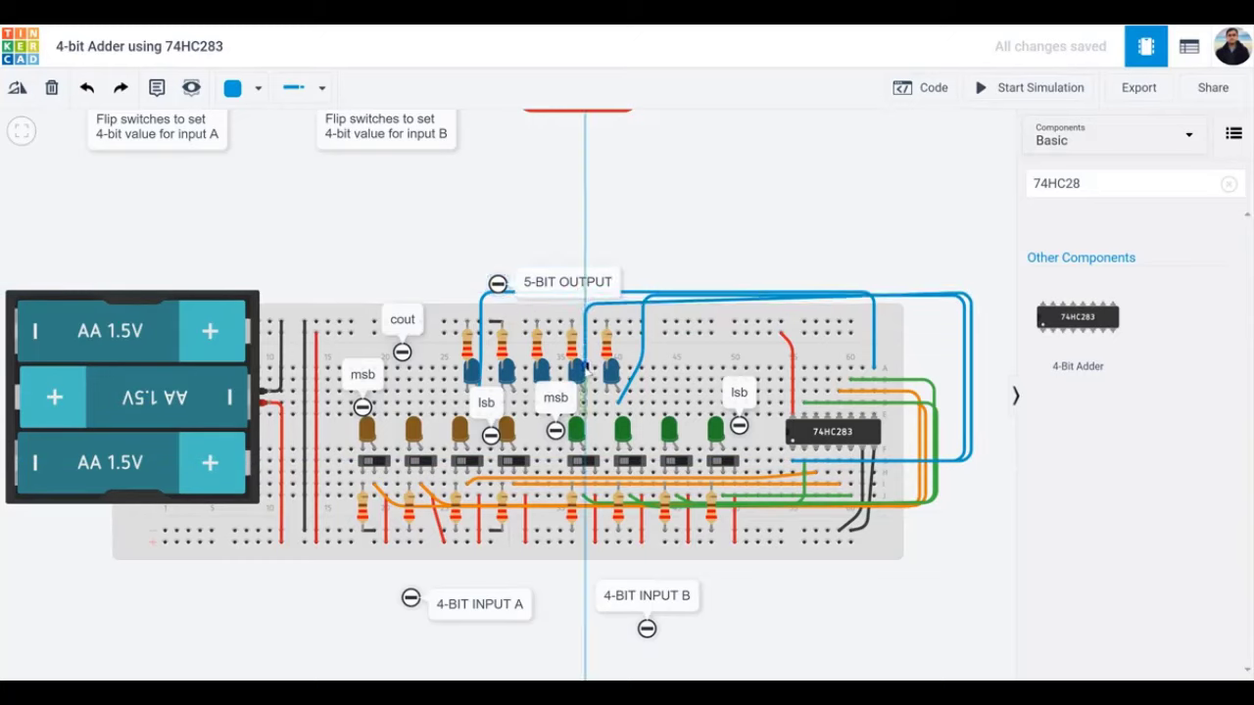
{"action": "left_click", "coordinate": [583, 392]}
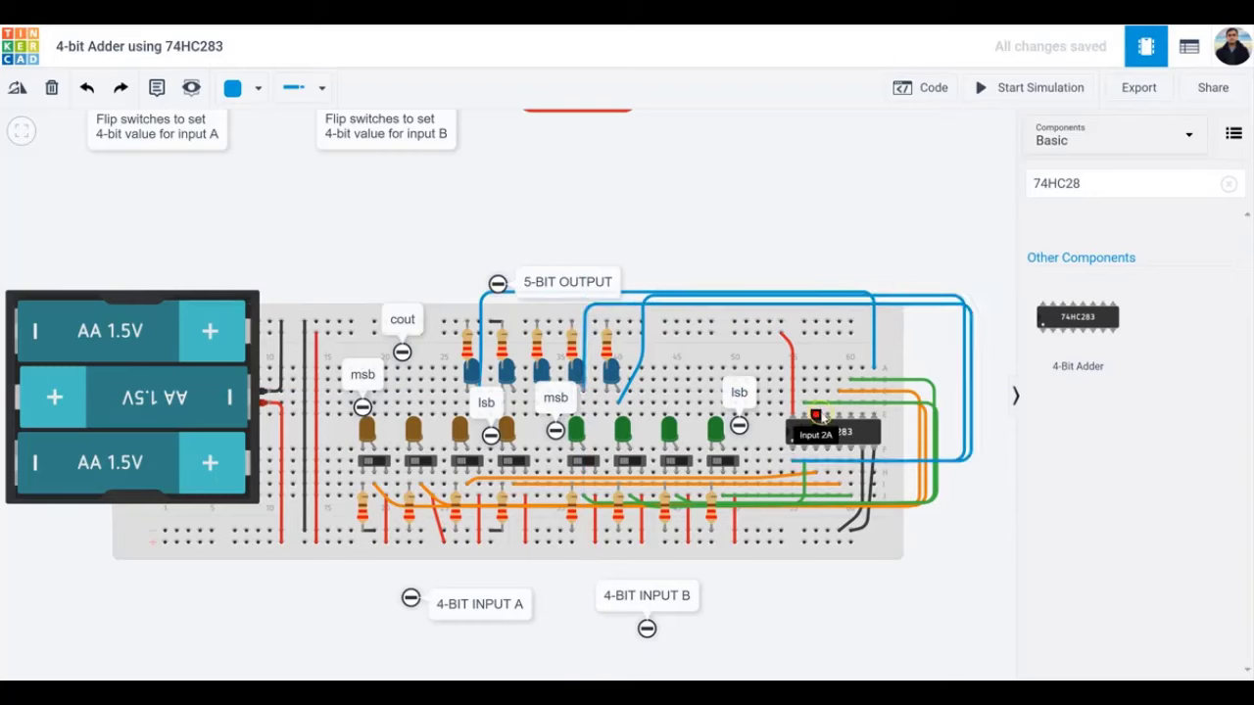
Wire the 74HC283's fourth upper pin from the left, the third sum bit, to the second blue output LED and straighten its bend.
{"action": "left_click", "coordinate": [826, 416]}
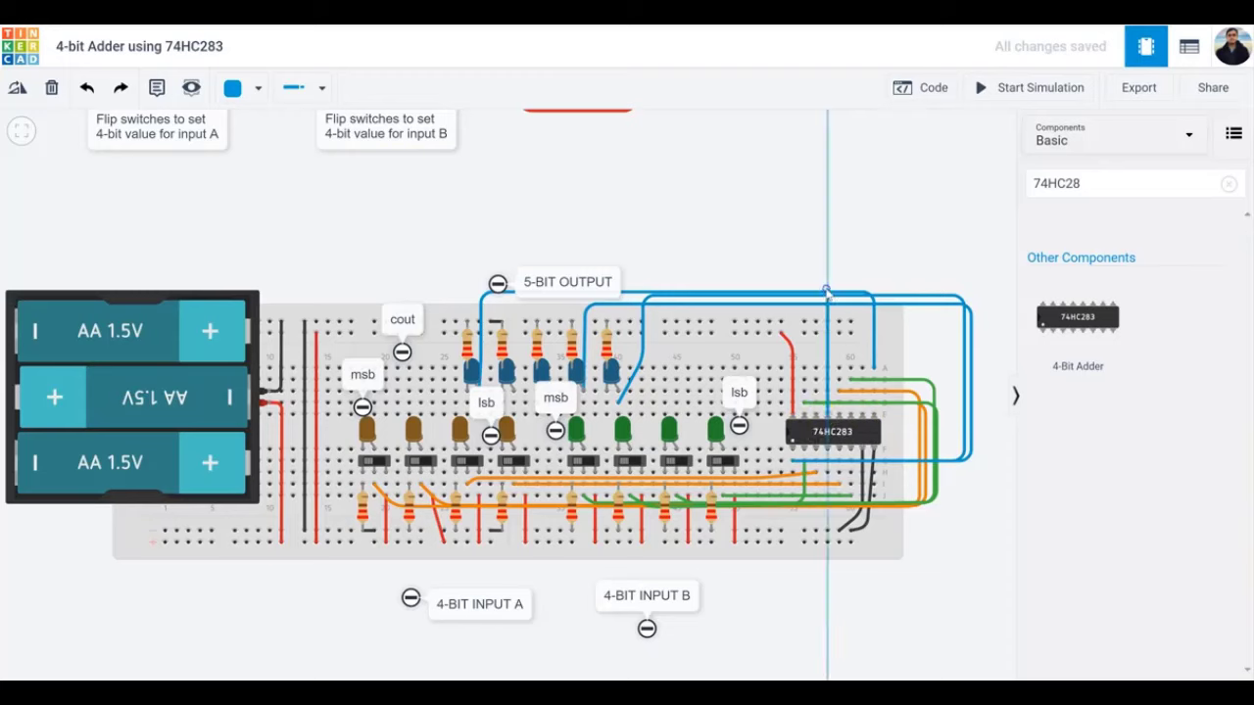
{"action": "left_click", "coordinate": [826, 288]}
{"action": "left_click", "coordinate": [514, 312]}
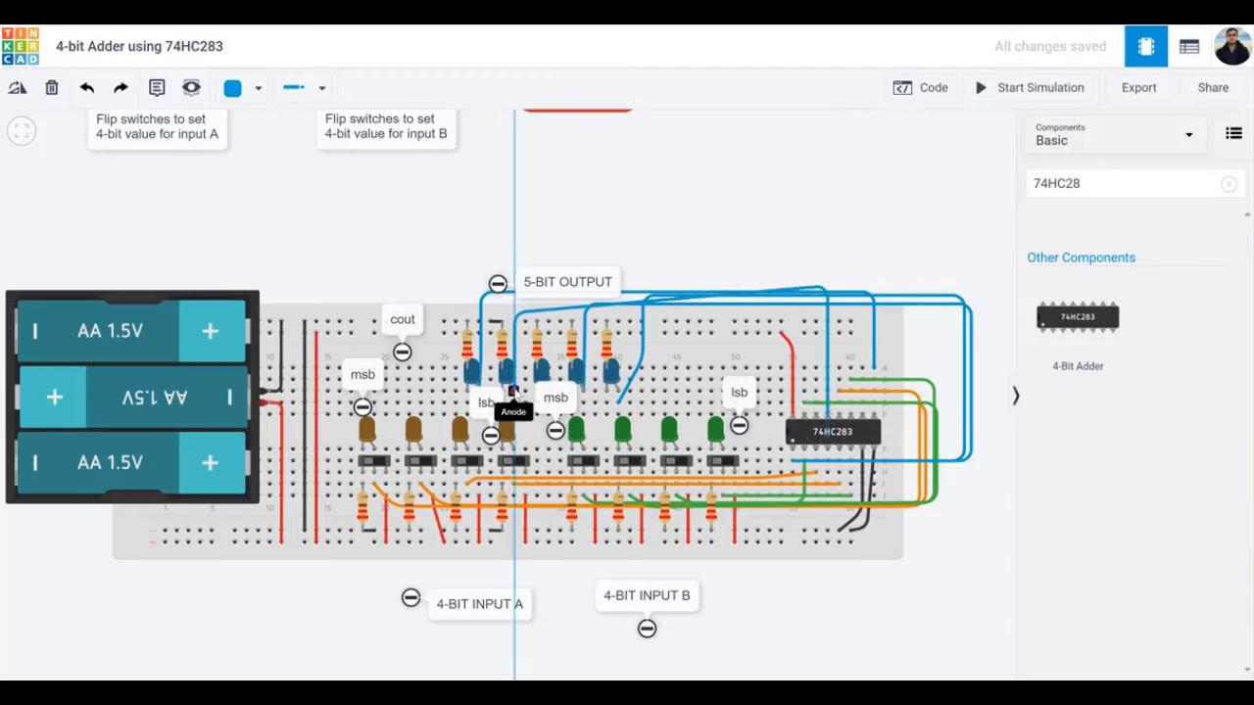
{"action": "left_click", "coordinate": [514, 390]}
{"action": "left_click_drag", "start_coordinate": [826, 287], "coordinate": [828, 314]}
{"action": "left_click", "coordinate": [817, 253]}
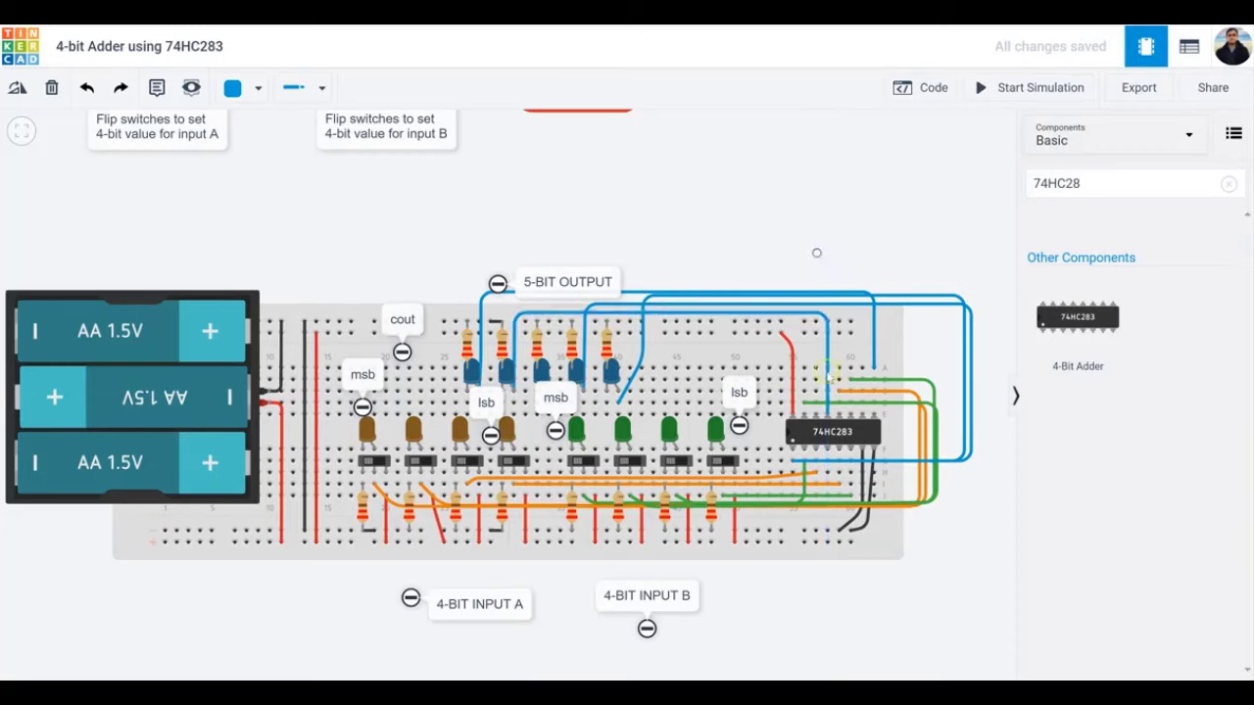
{"action": "left_click", "coordinate": [862, 414]}
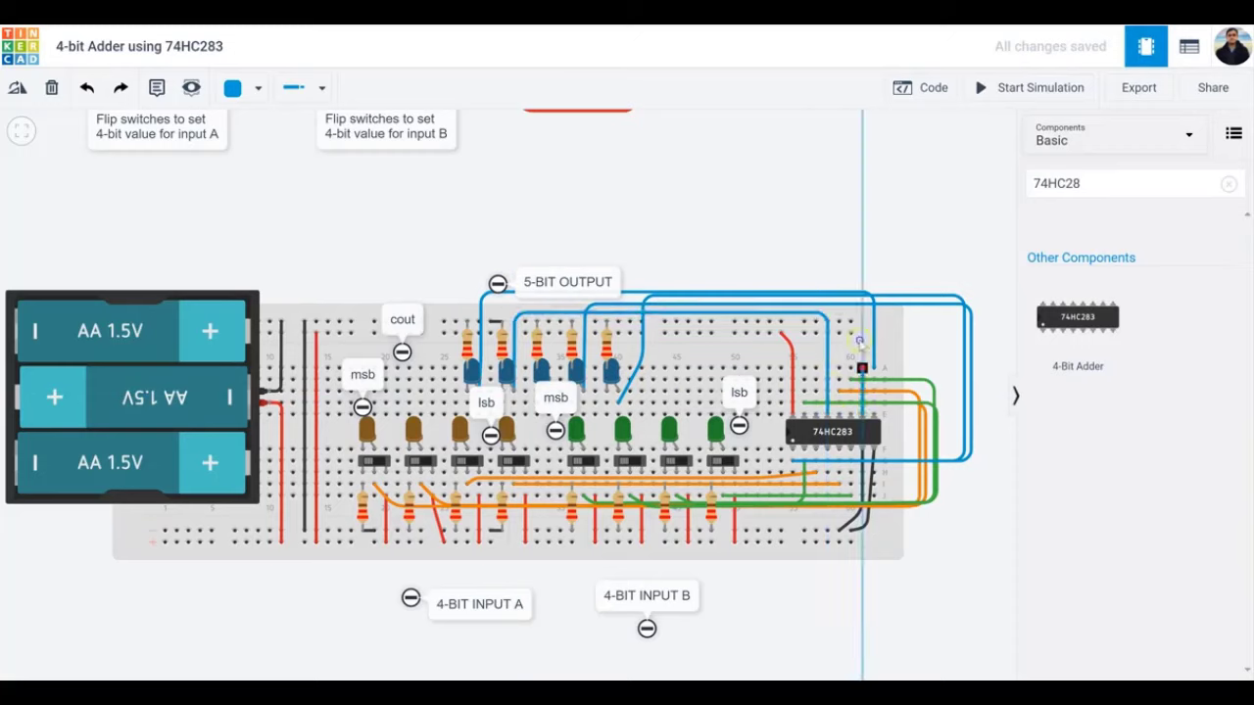
{"action": "left_click", "coordinate": [862, 290]}
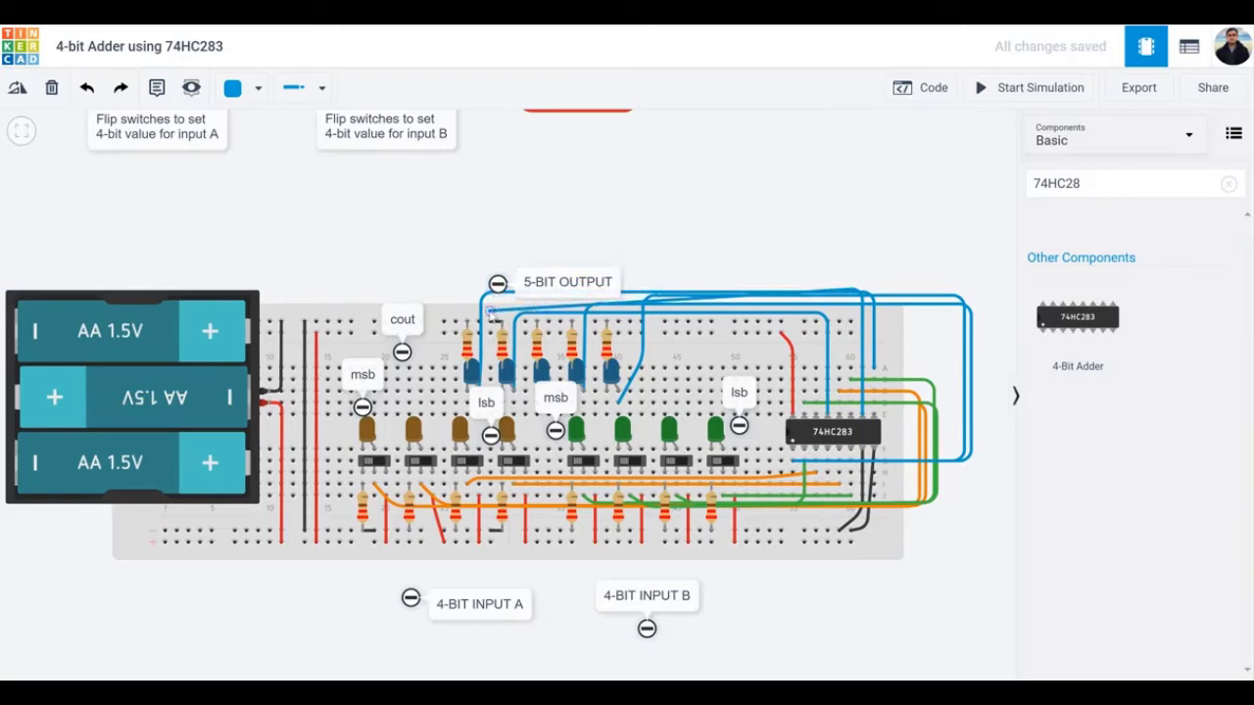
{"action": "left_click", "coordinate": [514, 314]}
{"action": "left_click", "coordinate": [513, 390]}
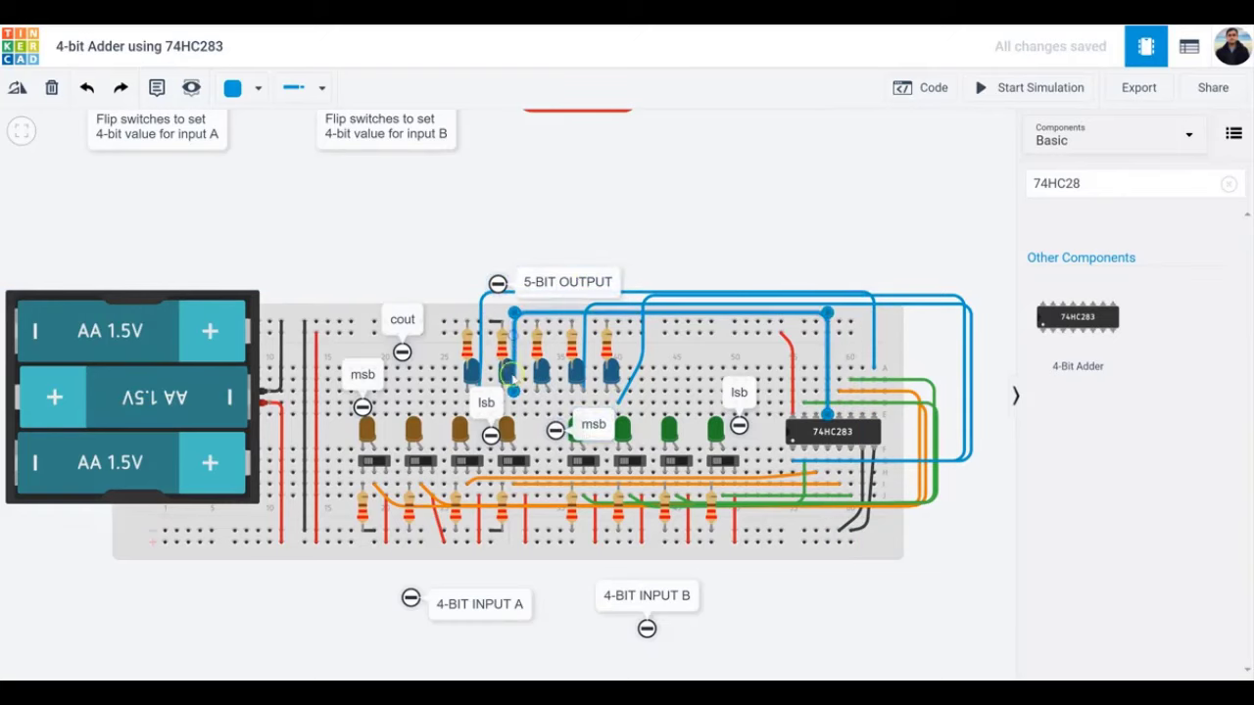
Move the LED end and corner of the third sum bit's wire over to the middle blue output LED.
{"action": "left_click_drag", "start_coordinate": [513, 390], "coordinate": [548, 391]}
{"action": "left_click_drag", "start_coordinate": [514, 314], "coordinate": [548, 312]}
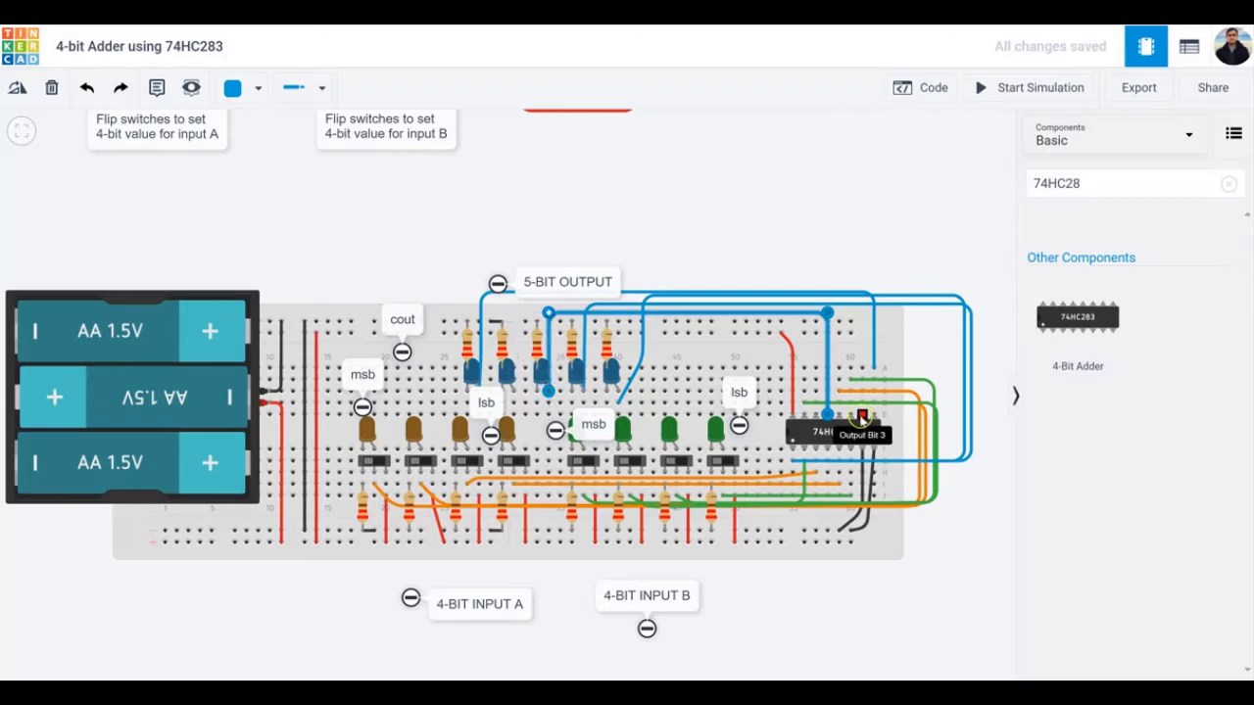
Wire the 74HC283's Output Bit 3 pin above the breadboard to the second blue output LED from the left and straighten its bends.
{"action": "left_click", "coordinate": [862, 419]}
{"action": "left_click", "coordinate": [862, 272]}
{"action": "left_click", "coordinate": [505, 265]}
{"action": "left_click", "coordinate": [514, 390]}
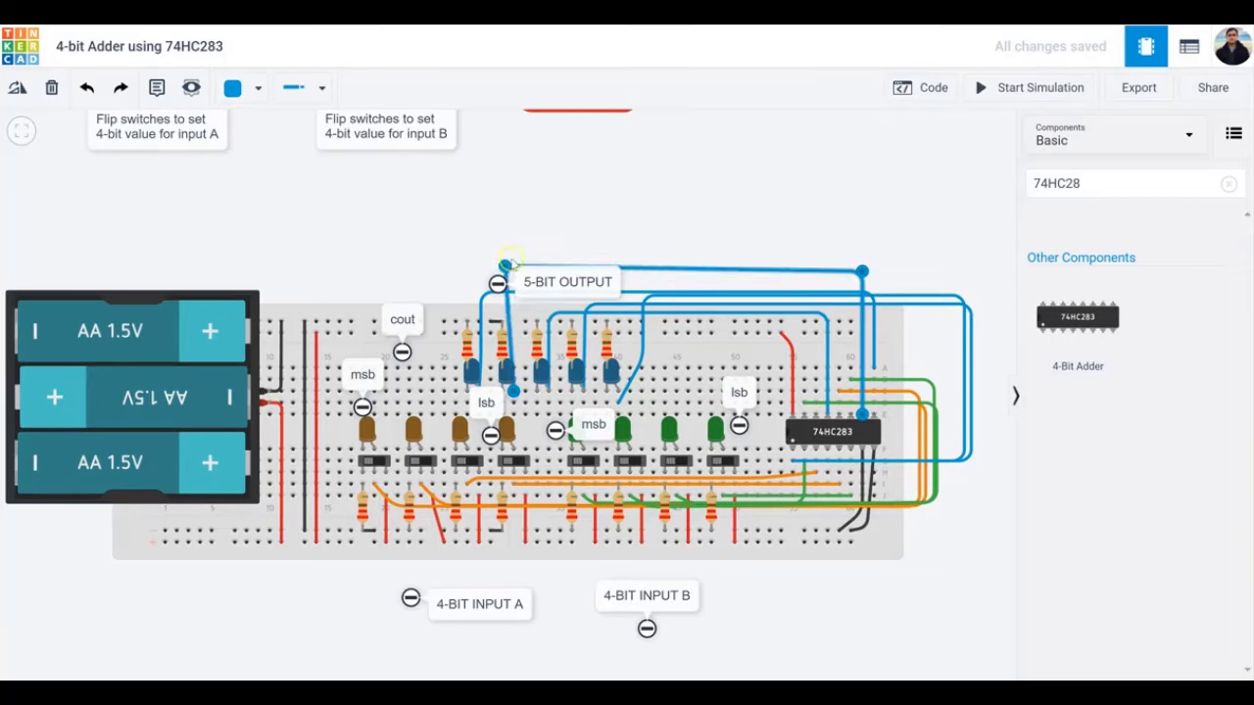
{"action": "left_click_drag", "start_coordinate": [506, 265], "coordinate": [513, 275]}
{"action": "left_click_drag", "start_coordinate": [862, 271], "coordinate": [862, 275]}
{"action": "left_click", "coordinate": [823, 216]}
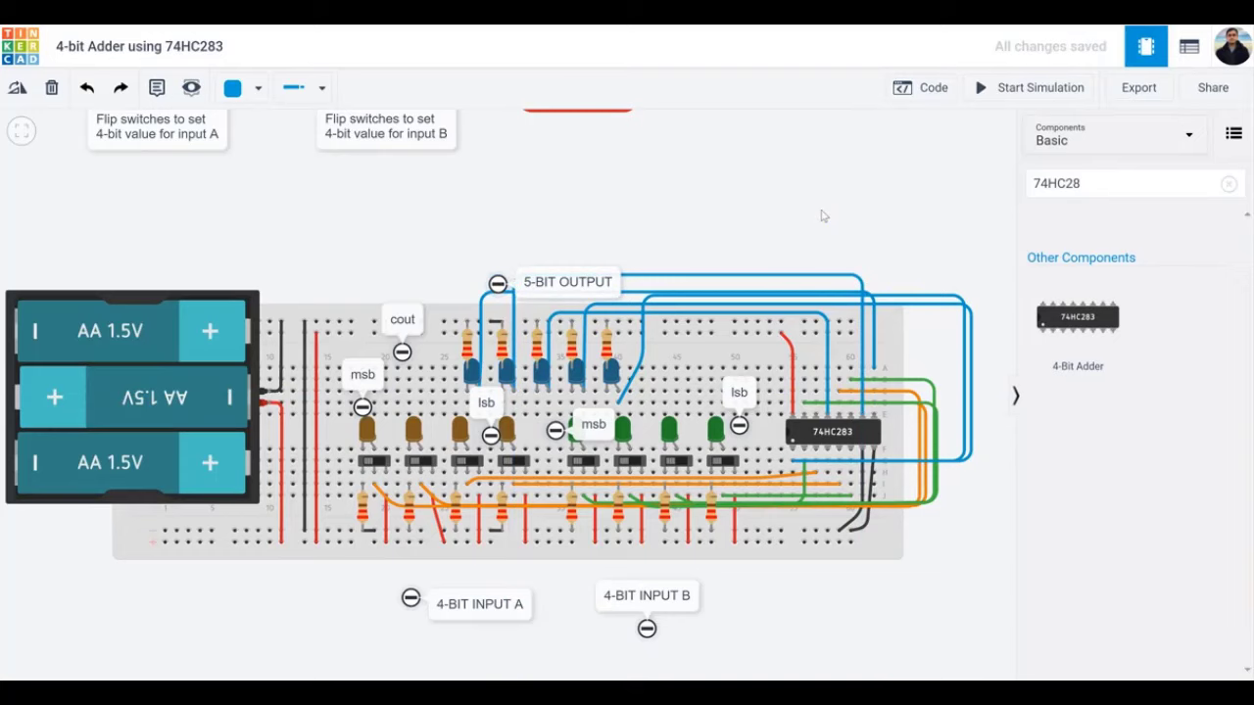
Run the simulation and switch on the lowest bits of inputs A and B, followed by the second-lowest bits, to add 3 and 3.
{"action": "left_click", "coordinate": [1020, 86]}
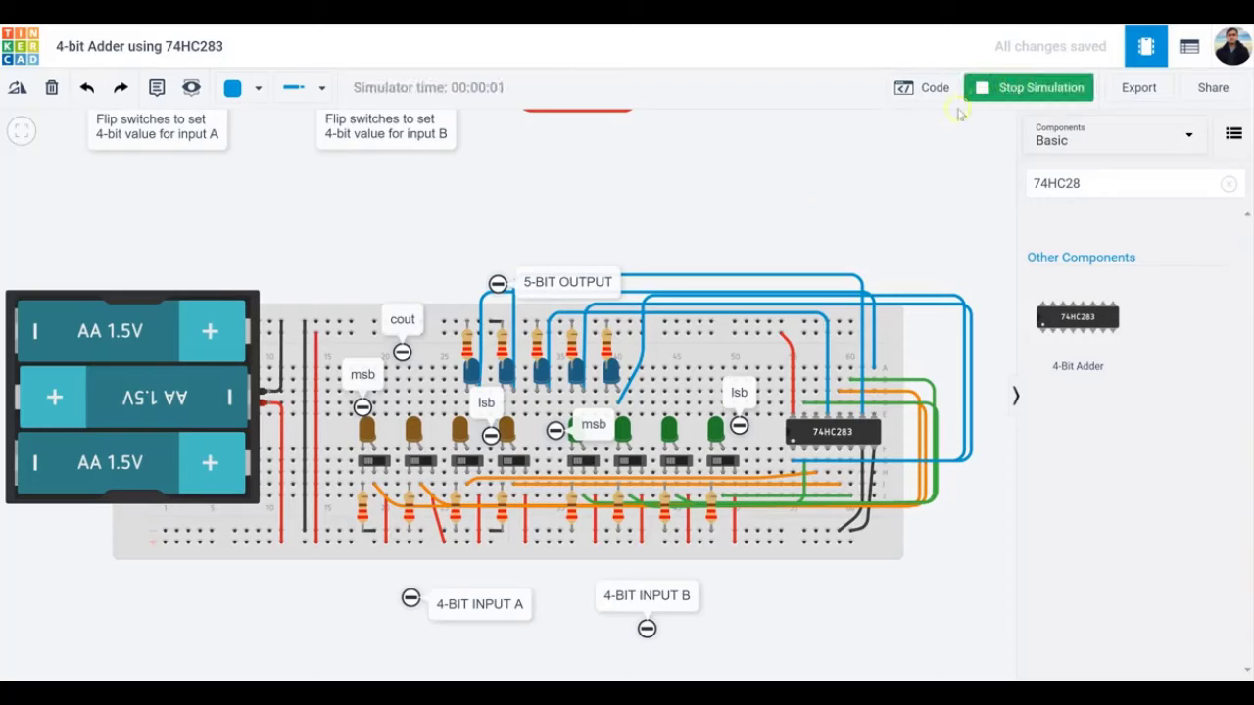
{"action": "left_click", "coordinate": [989, 93]}
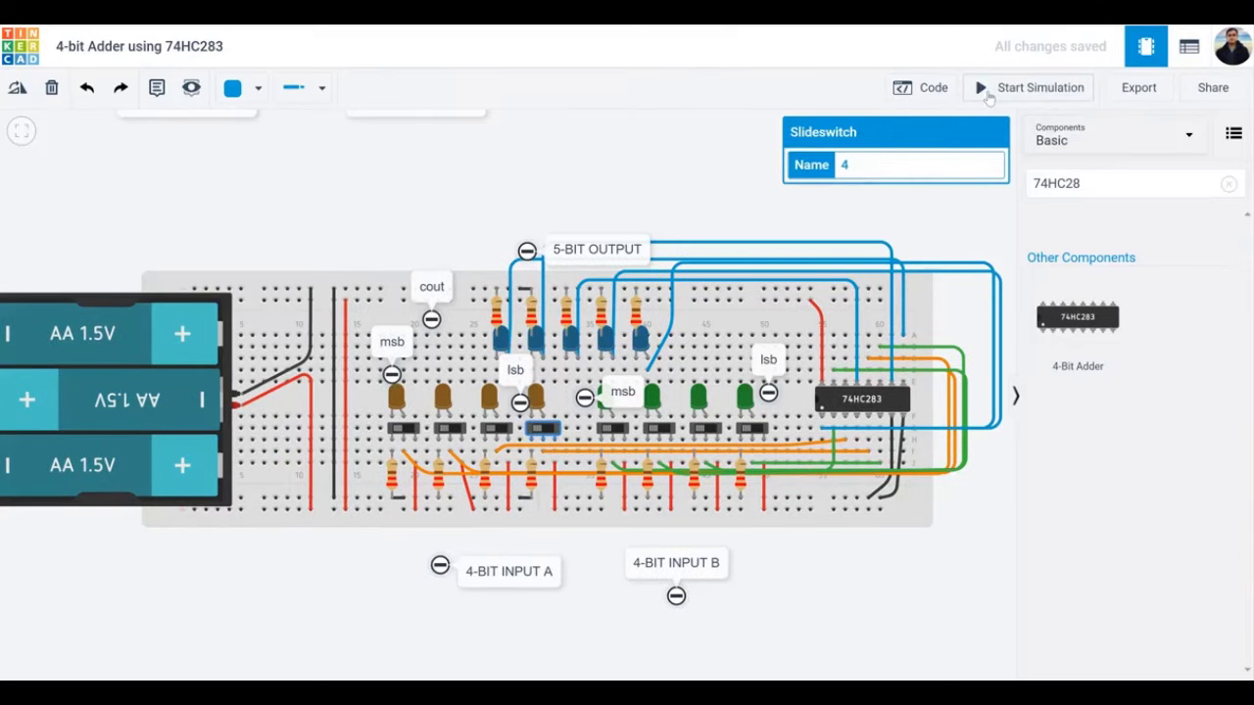
{"action": "left_click", "coordinate": [990, 93]}
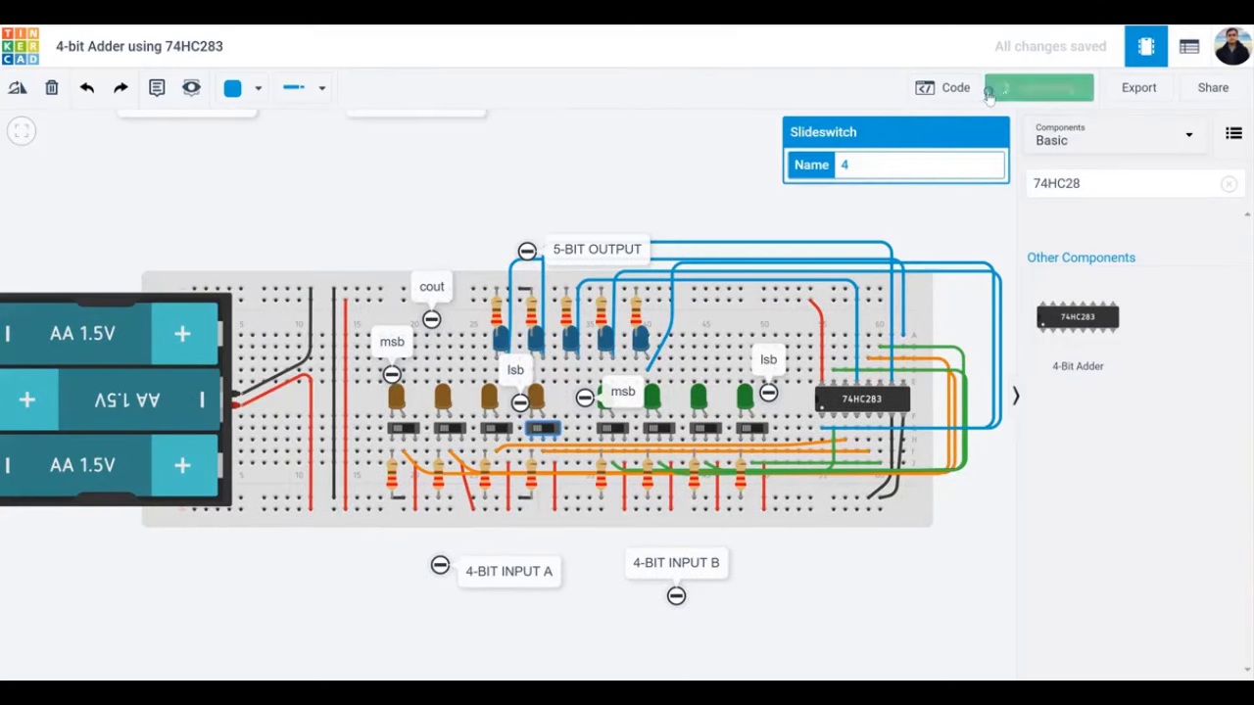
{"action": "left_click", "coordinate": [546, 430]}
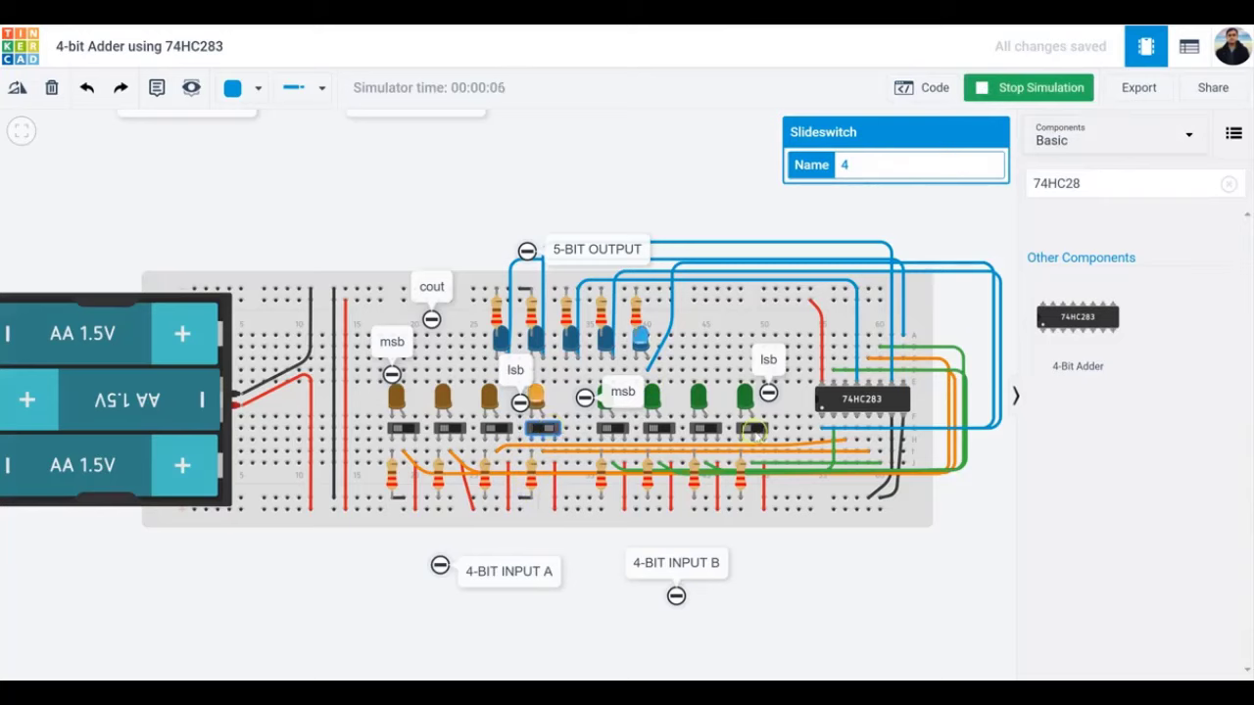
{"action": "left_click", "coordinate": [755, 431]}
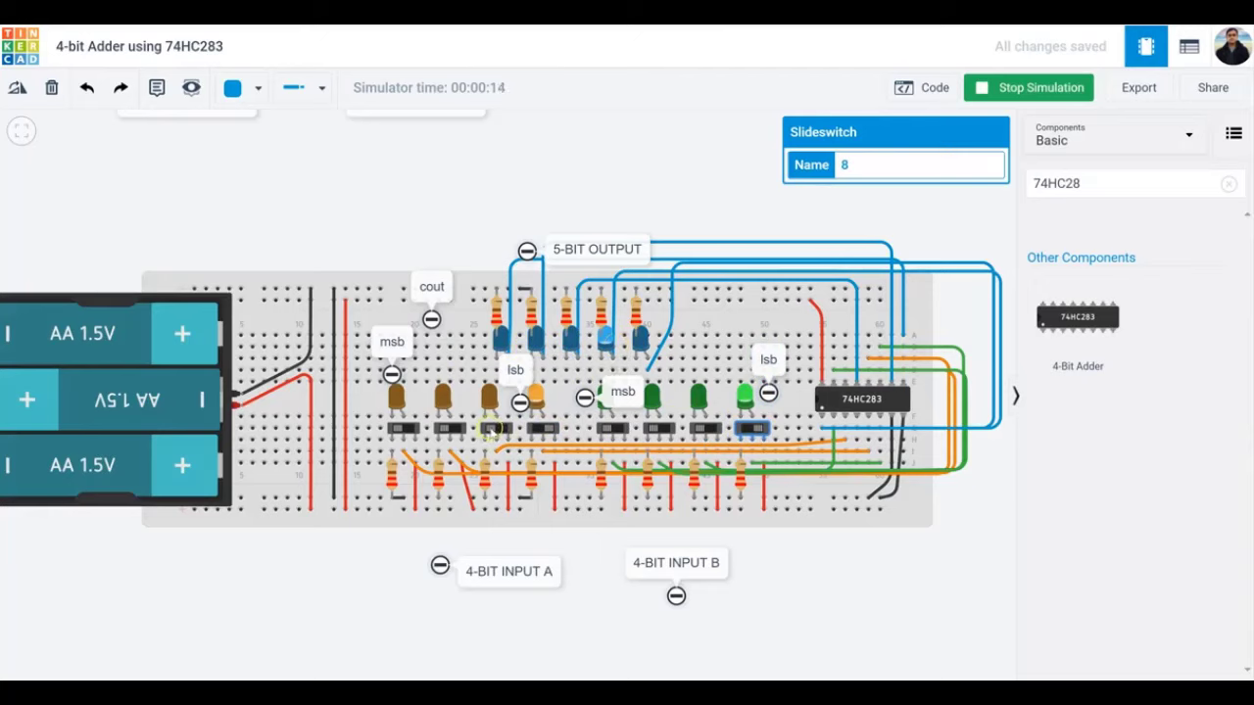
{"action": "left_click", "coordinate": [491, 429]}
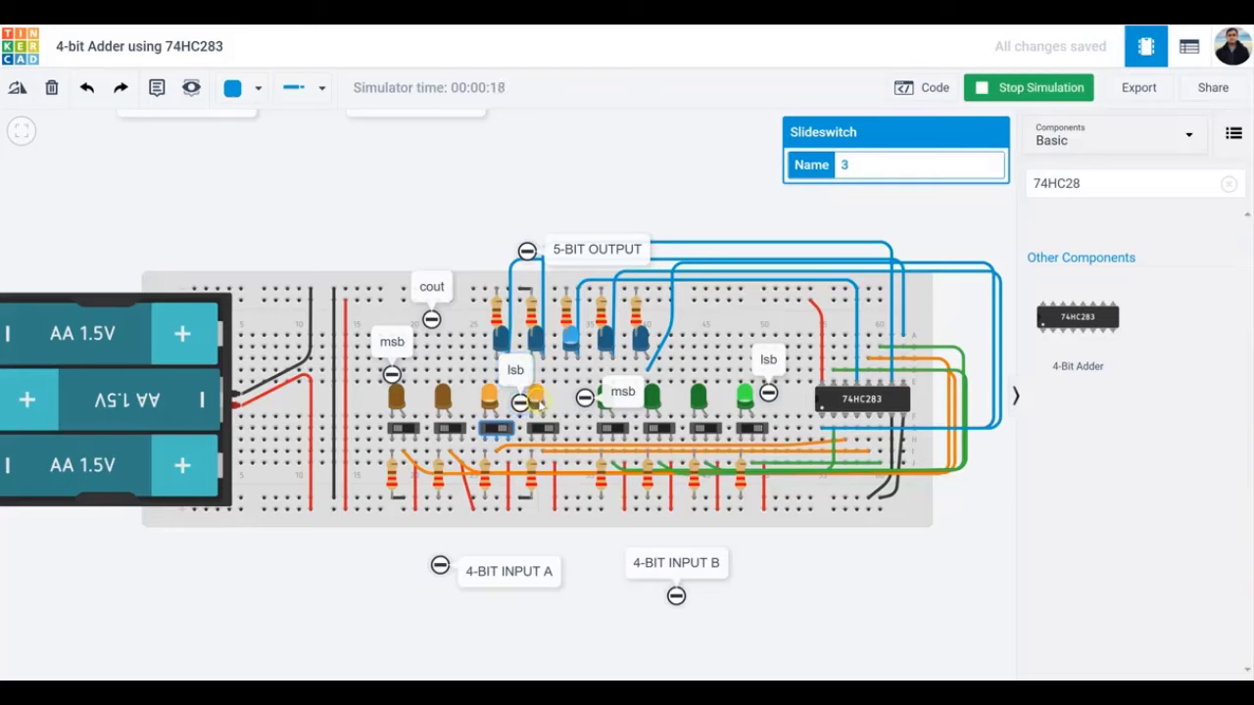
{"action": "left_click", "coordinate": [705, 430]}
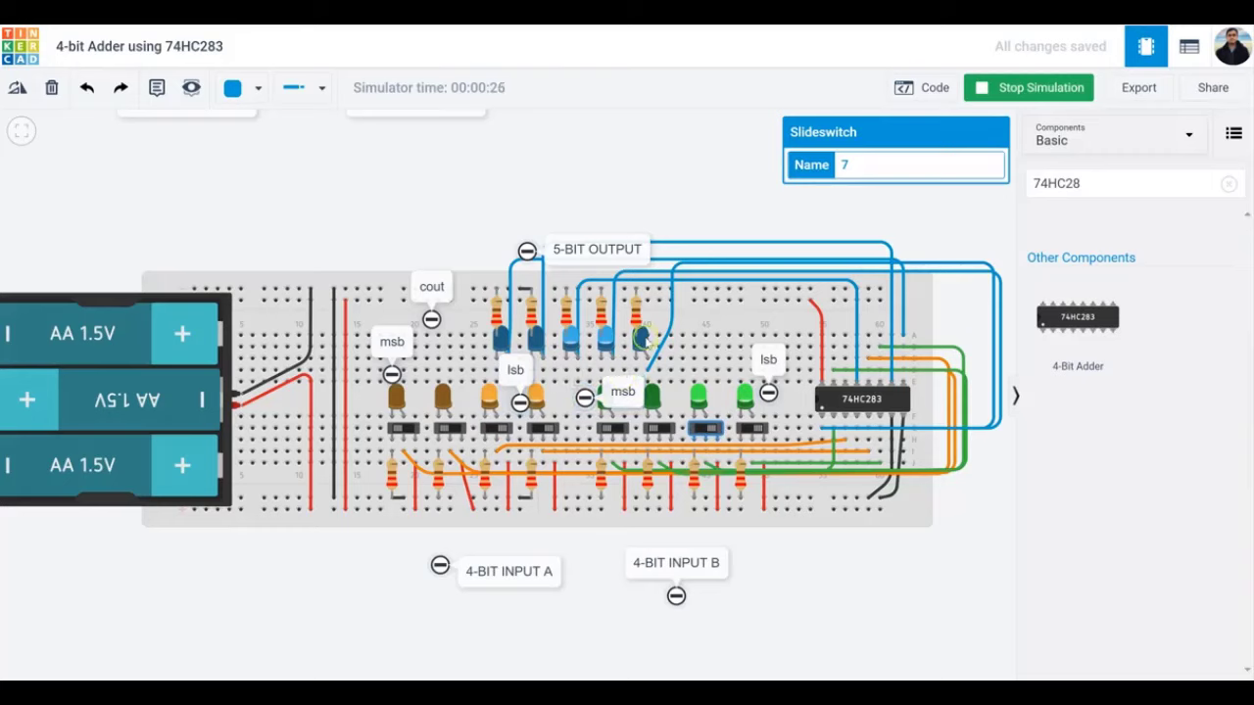
Flip the slide switches to set input A to 1010 and input B to 0101.
{"action": "left_click", "coordinate": [410, 432]}
{"action": "left_click", "coordinate": [501, 431]}
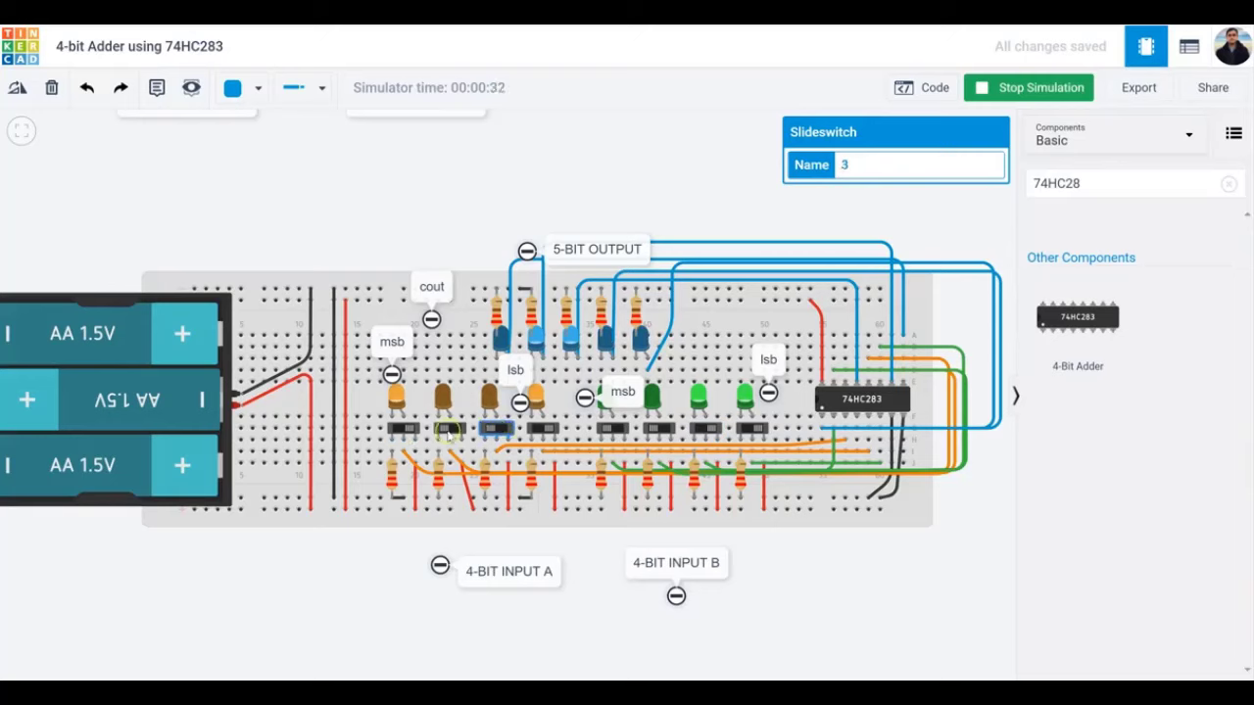
{"action": "left_click", "coordinate": [548, 426]}
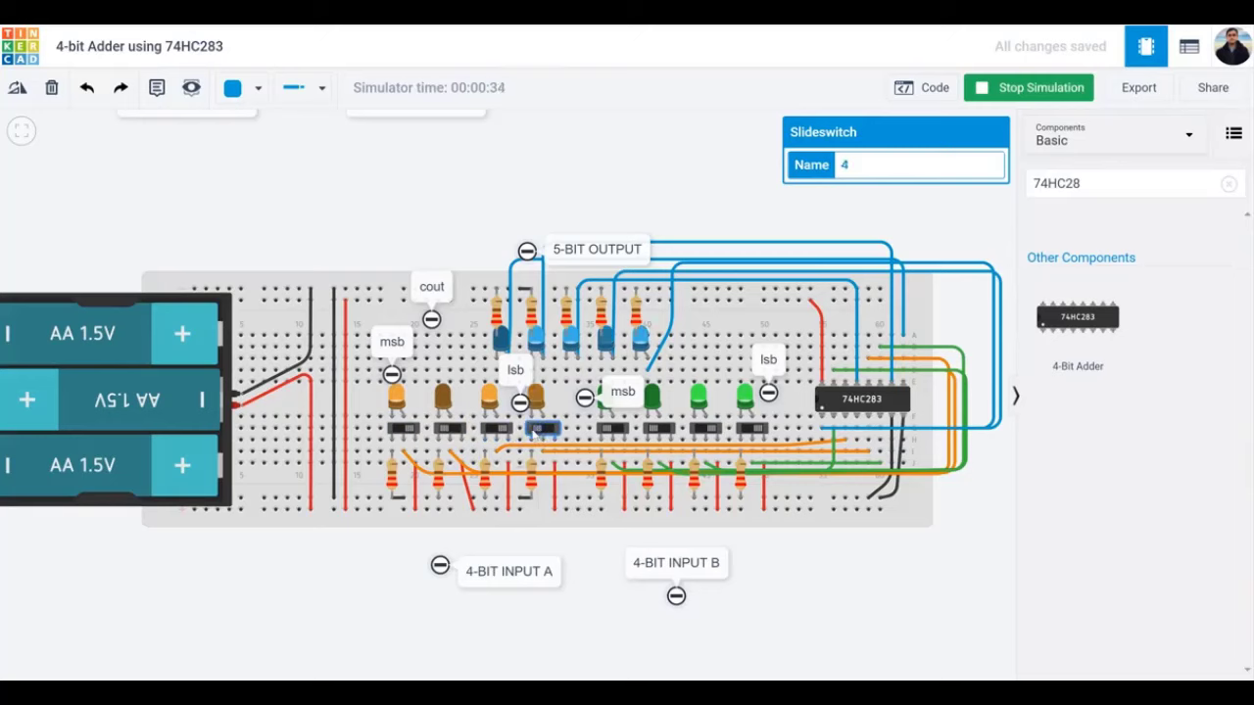
{"action": "left_click", "coordinate": [621, 429]}
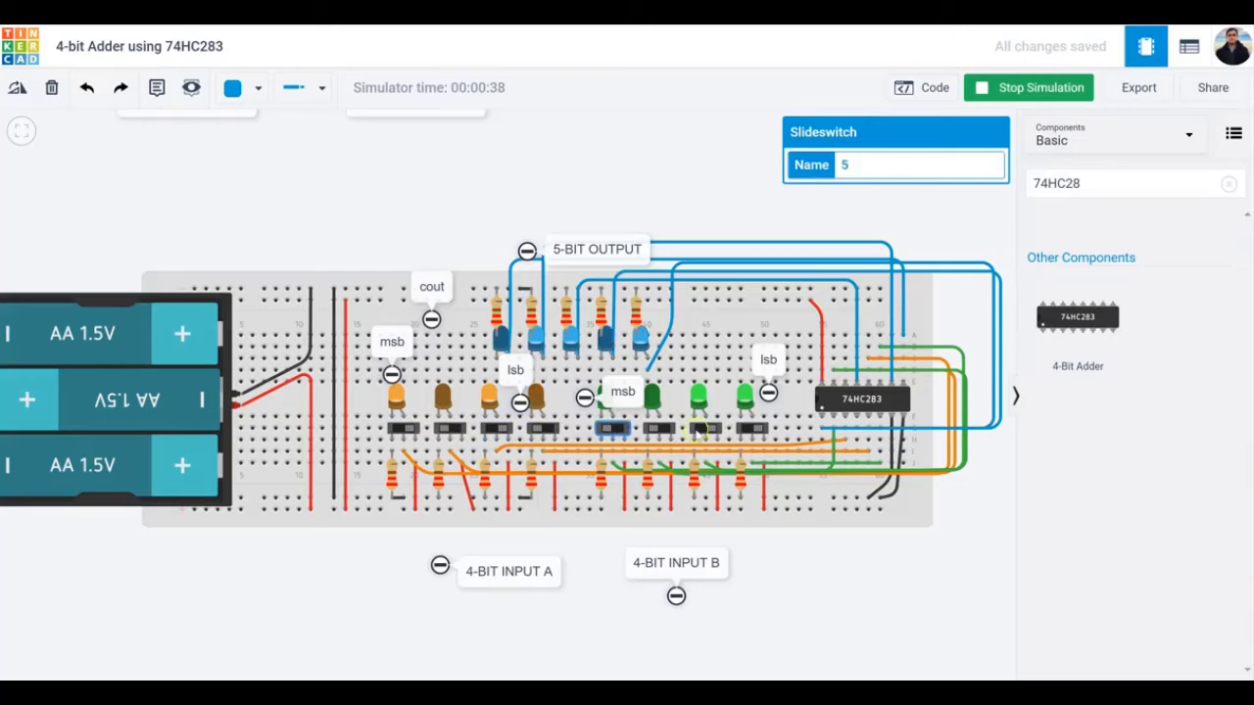
{"action": "left_click", "coordinate": [659, 429]}
{"action": "left_click", "coordinate": [706, 430]}
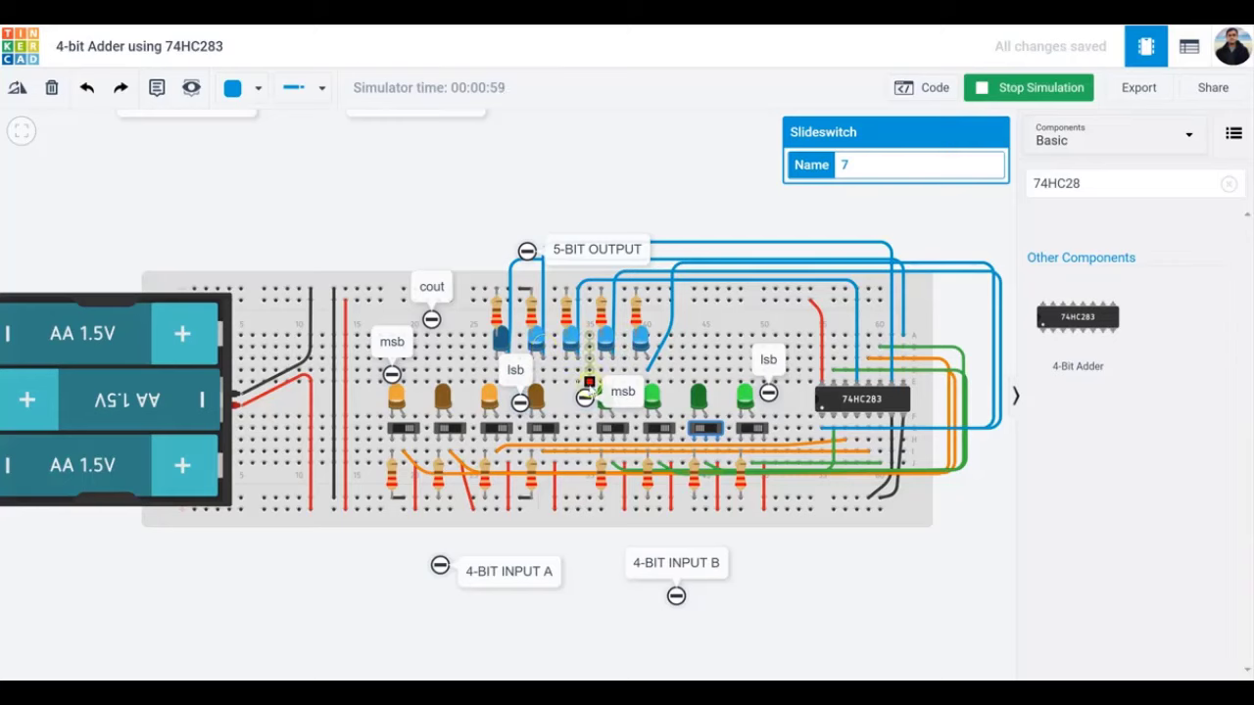
Collapse the msb note that covers the leftmost green input B LED.
{"action": "left_click", "coordinate": [585, 397]}
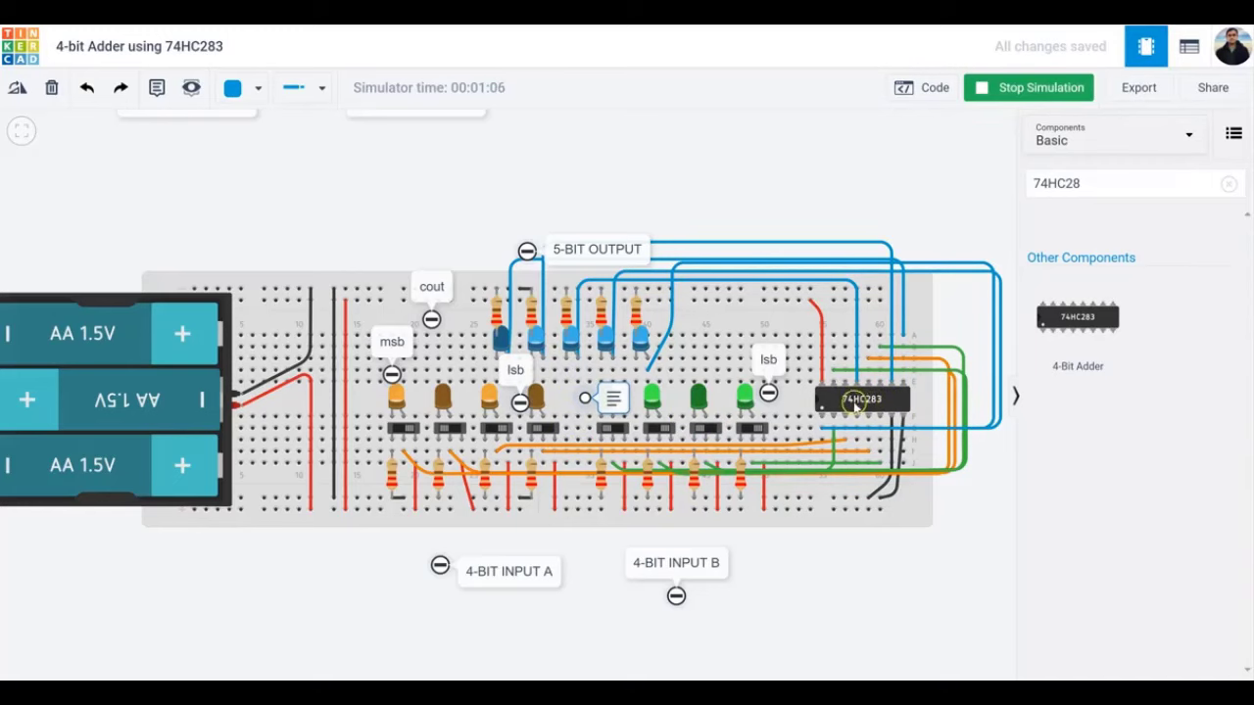
{"action": "left_click_drag", "start_coordinate": [896, 588], "coordinate": [847, 586]}
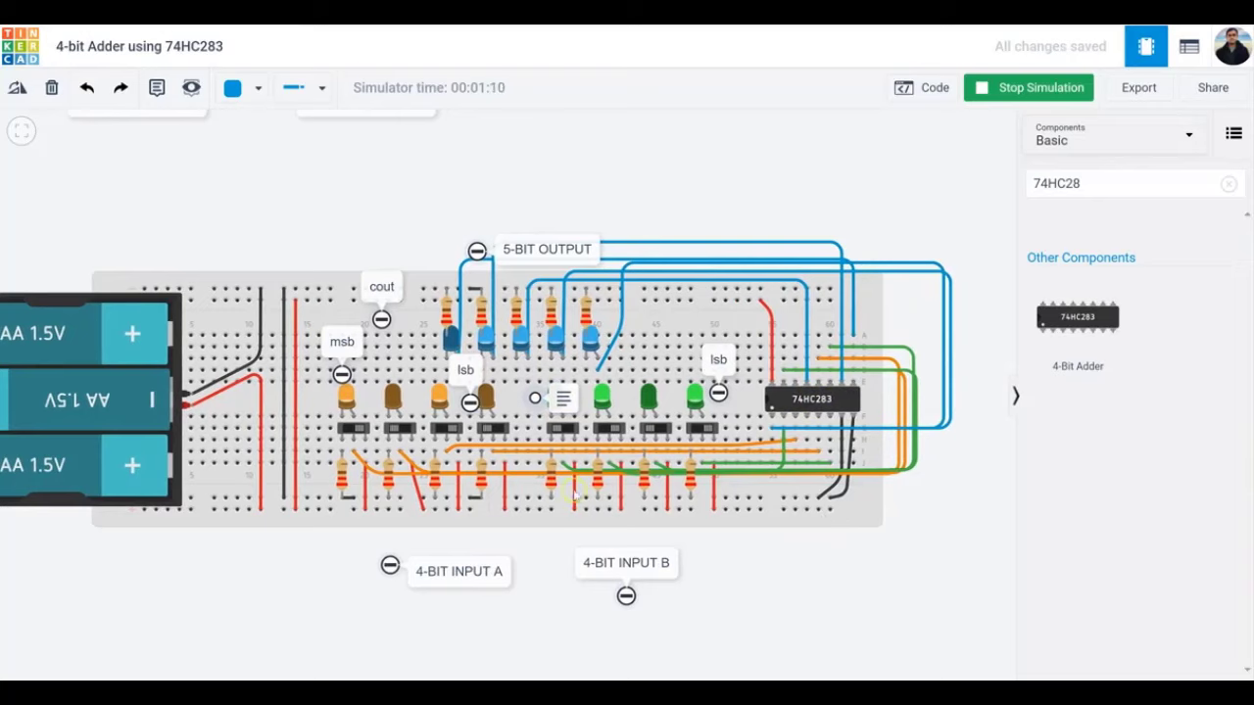